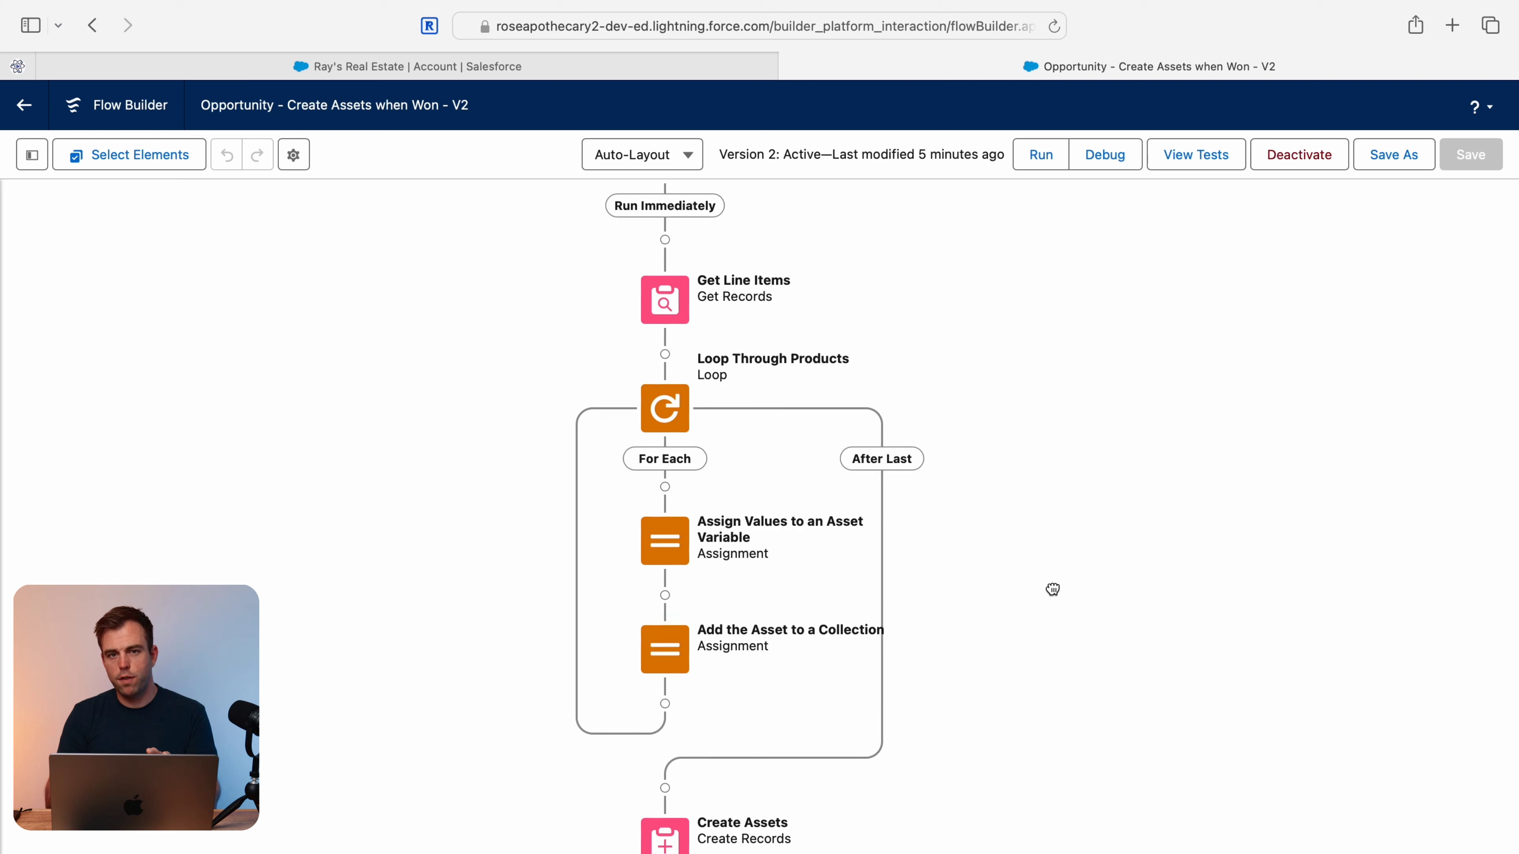
{"action": "left_click_drag", "start_coordinate": [1053, 590], "coordinate": [1052, 570]}
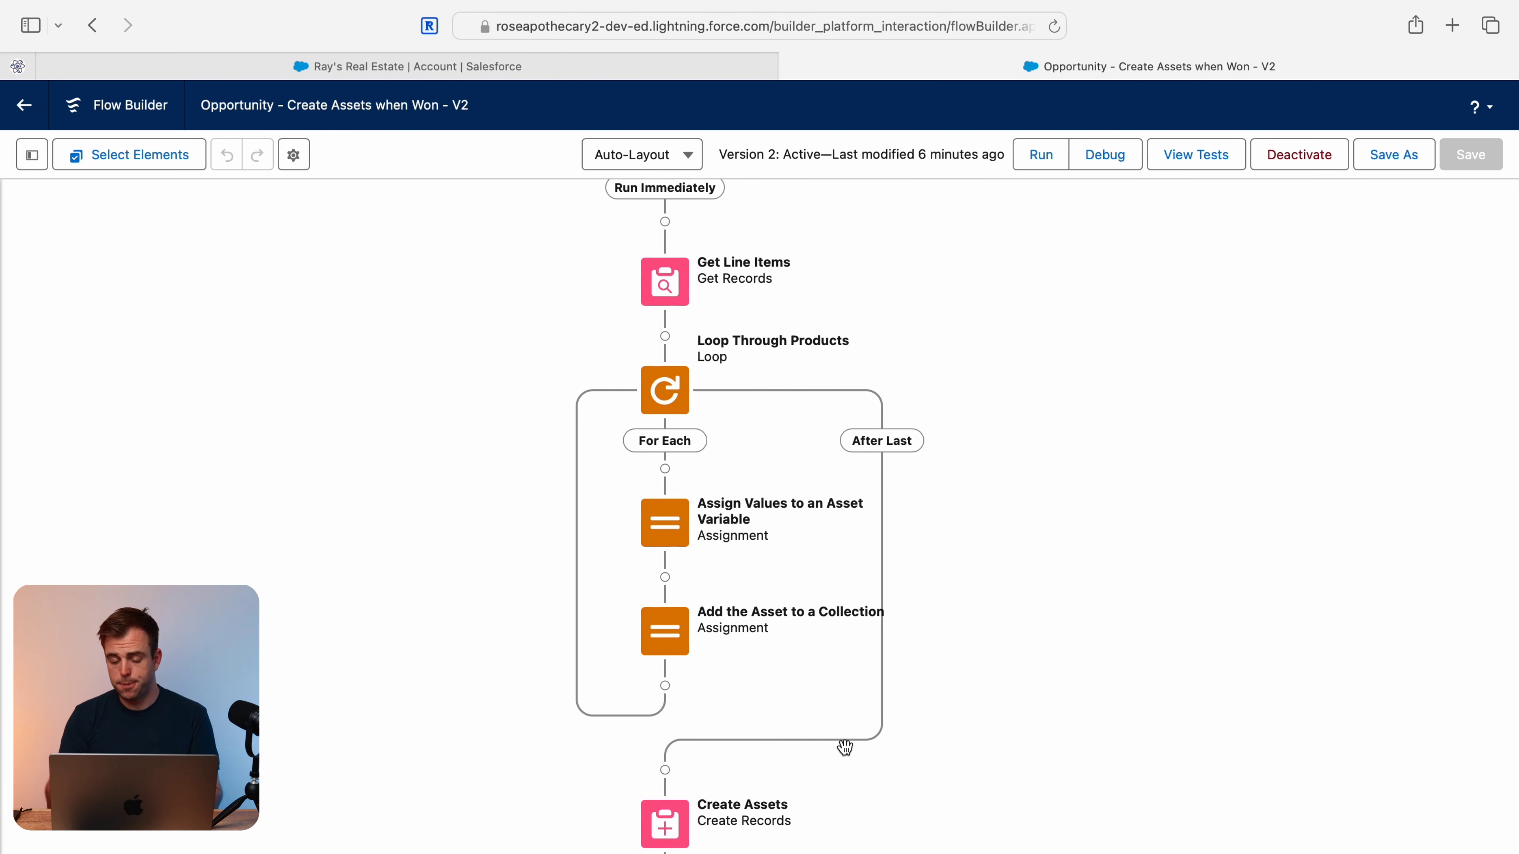
{"action": "scroll", "coordinate": [973, 696], "scroll_direction": "up", "scroll_amount": 2}
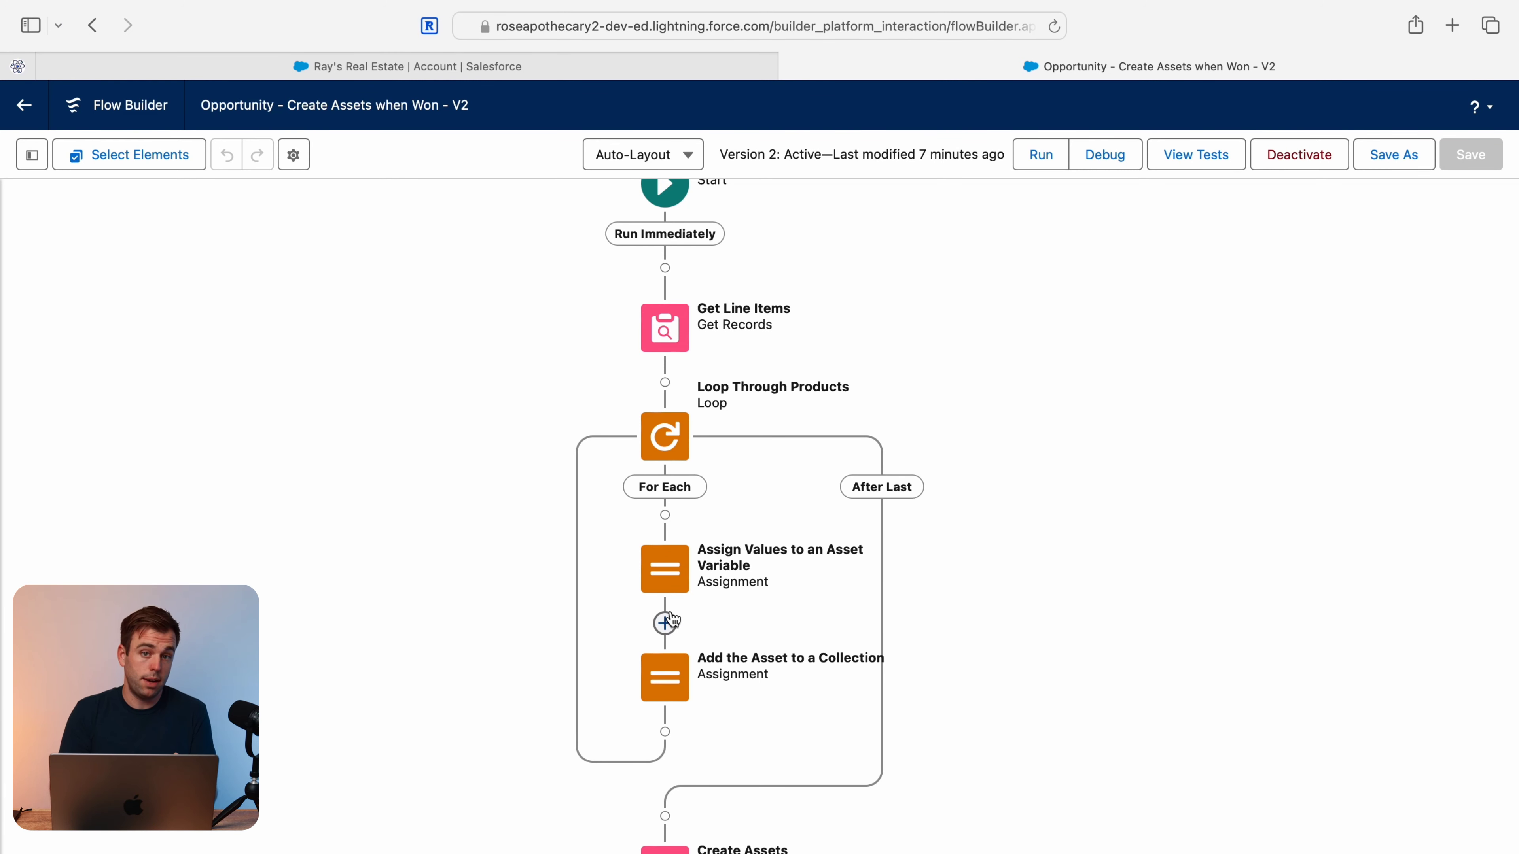
{"action": "scroll", "coordinate": [1000, 804], "scroll_direction": "down", "scroll_amount": 3}
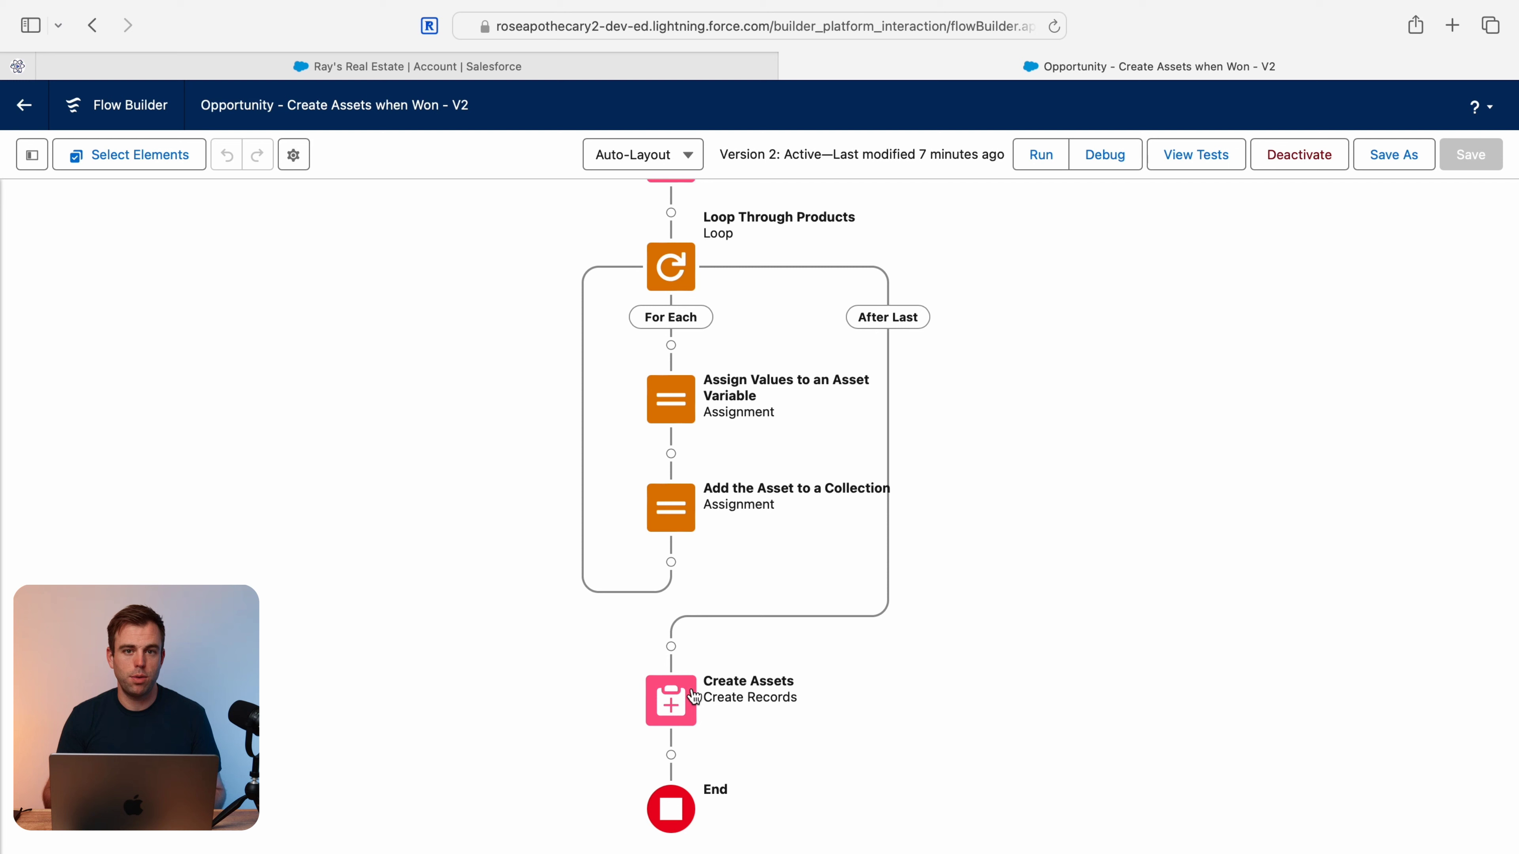
{"action": "scroll", "coordinate": [694, 696], "scroll_direction": "up", "scroll_amount": 3}
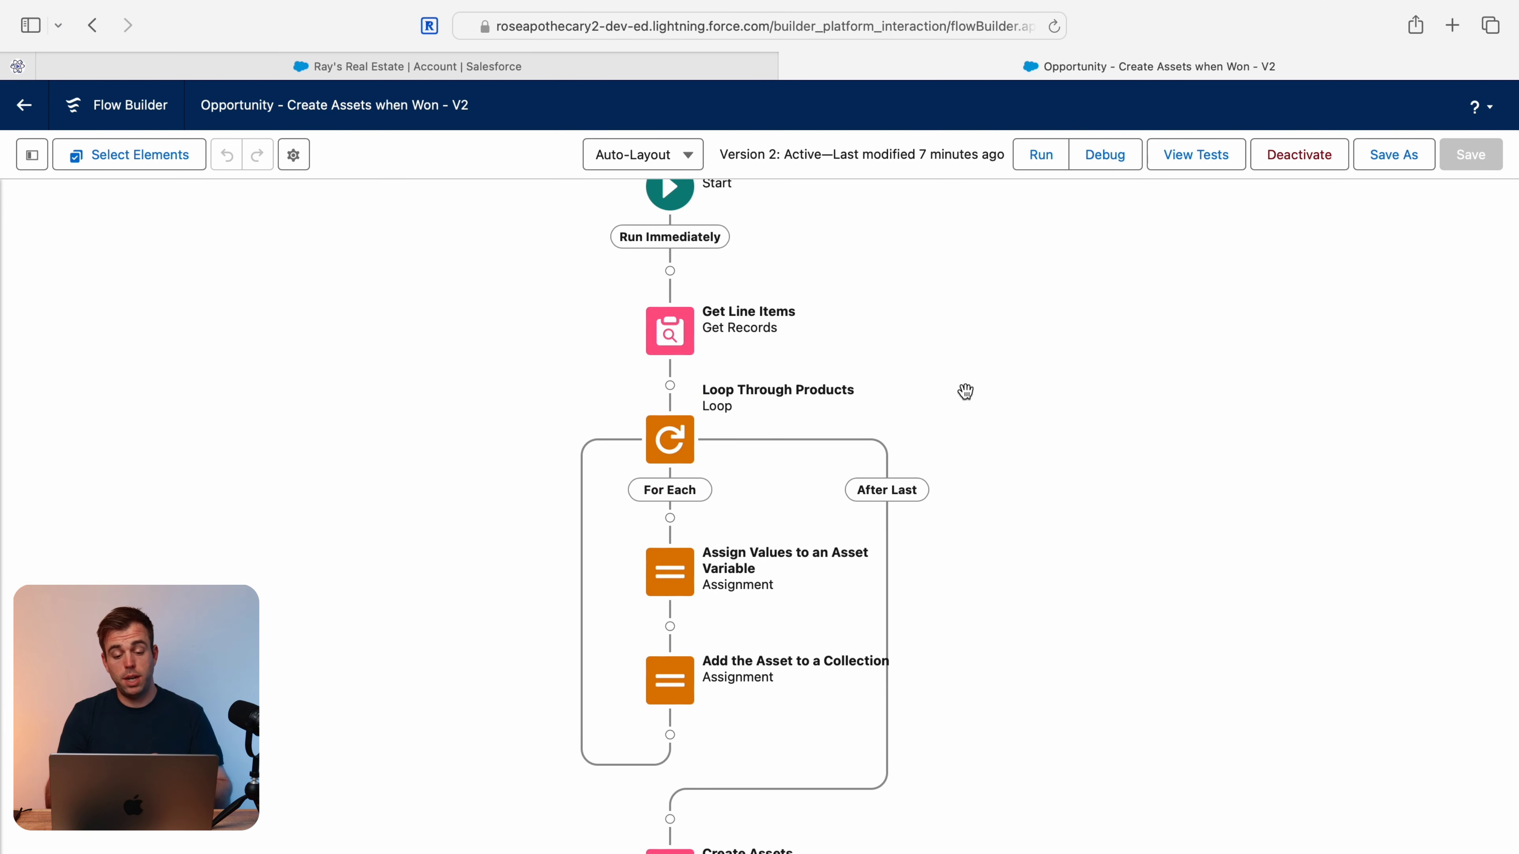
Add a Get Records element between Get Line Items and Loop Through Products, labelled Get Assets
{"action": "left_click", "coordinate": [670, 385]}
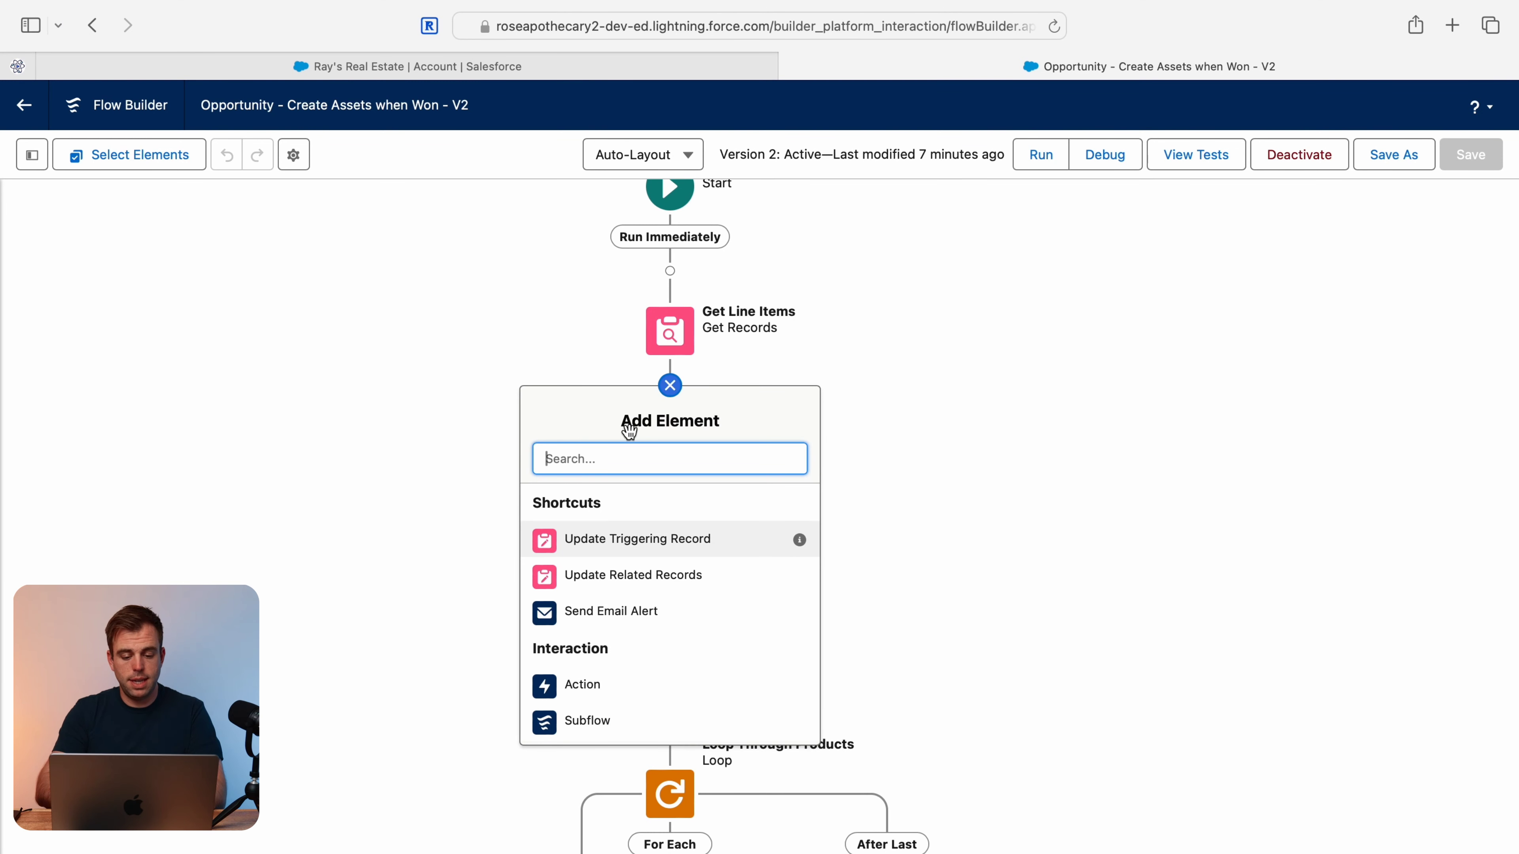
{"action": "type", "text": "Get"}
{"action": "left_click", "coordinate": [611, 508]}
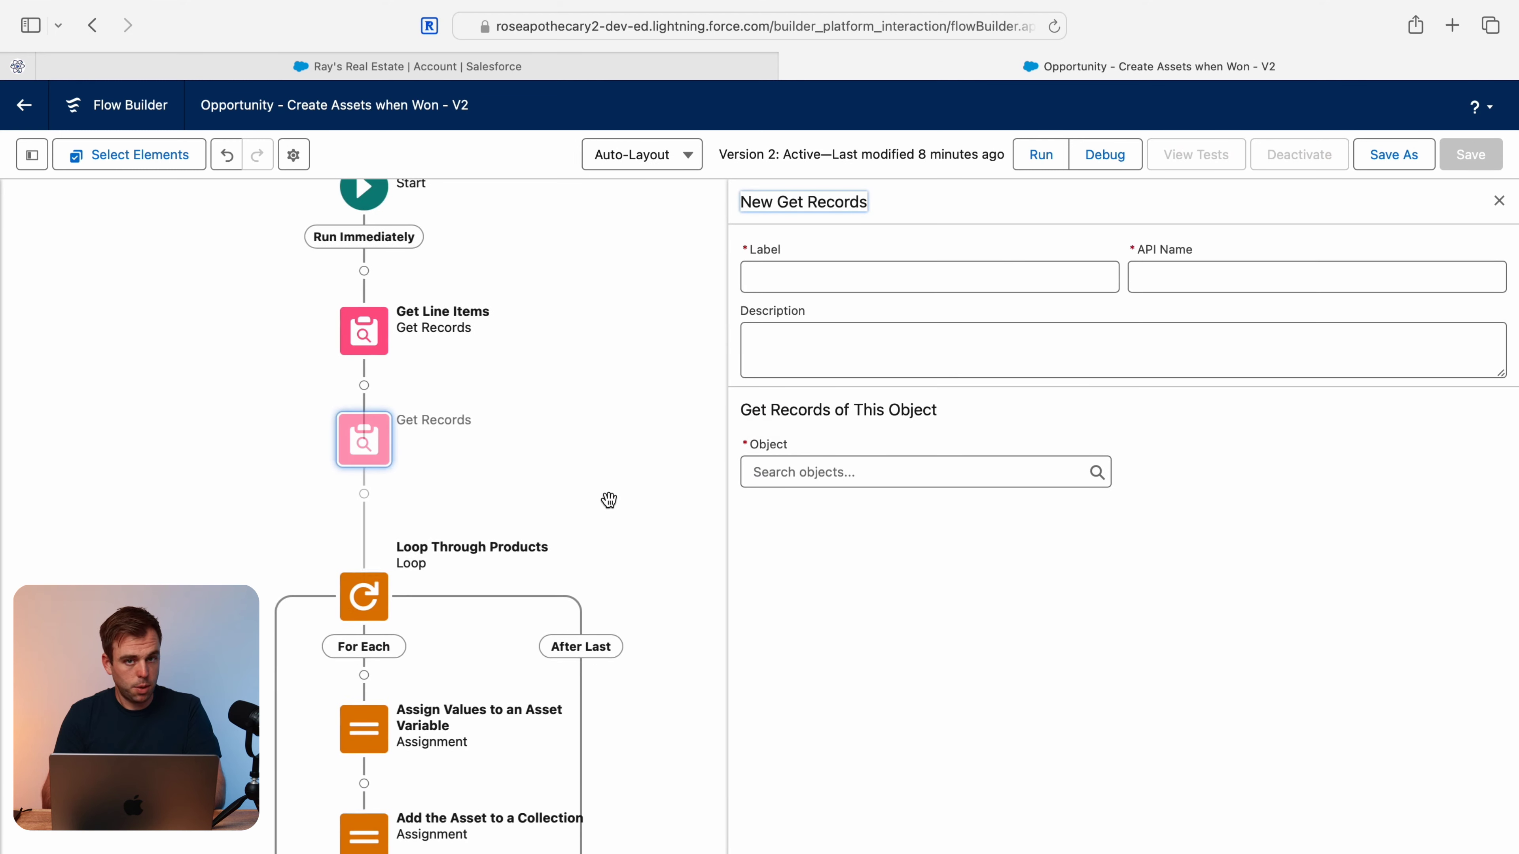
{"action": "left_click", "coordinate": [837, 277]}
{"action": "type", "text": "Get Assets"}
{"action": "key", "text": "Tab"}
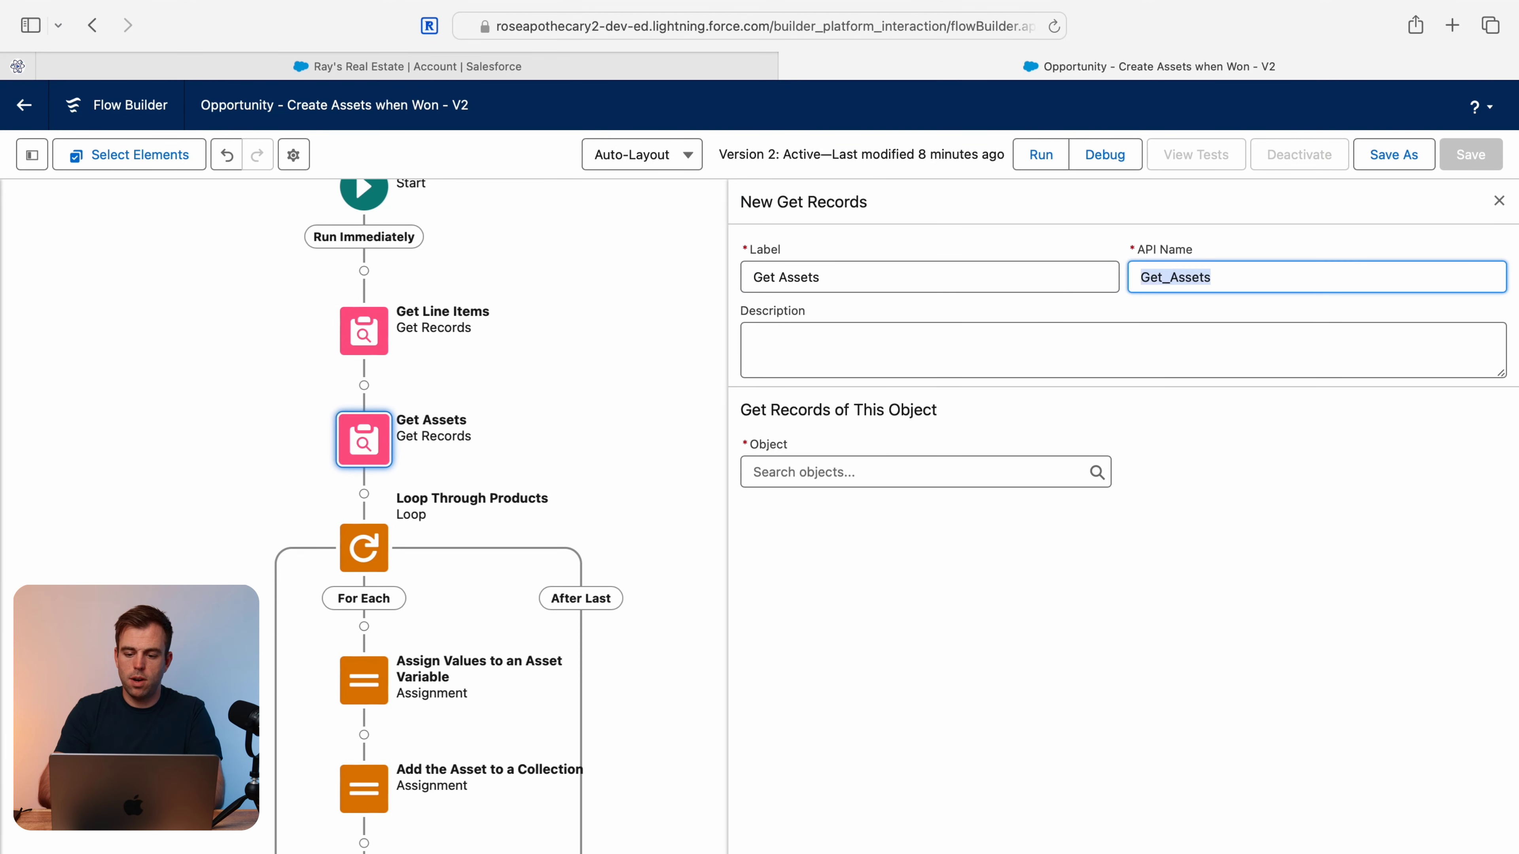
Set the Get Assets element to query the Asset object and choose AccountId as its filter field
{"action": "left_click", "coordinate": [822, 463]}
{"action": "type", "text": "asset"}
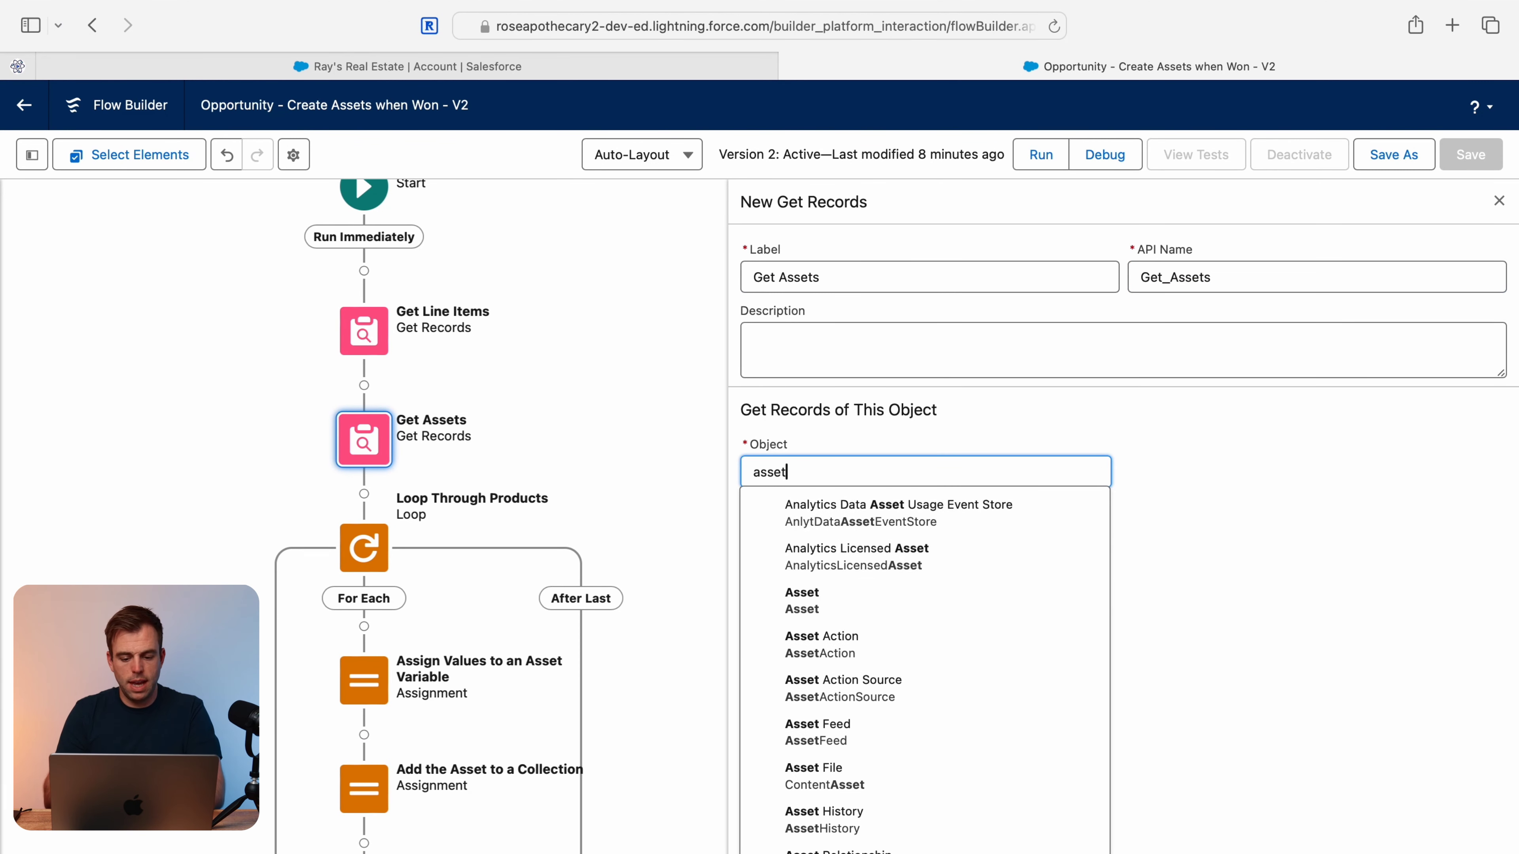
{"action": "left_click", "coordinate": [843, 608]}
{"action": "scroll", "coordinate": [1023, 612], "scroll_direction": "down", "scroll_amount": 2}
{"action": "left_click", "coordinate": [915, 621]}
{"action": "type", "text": "account"}
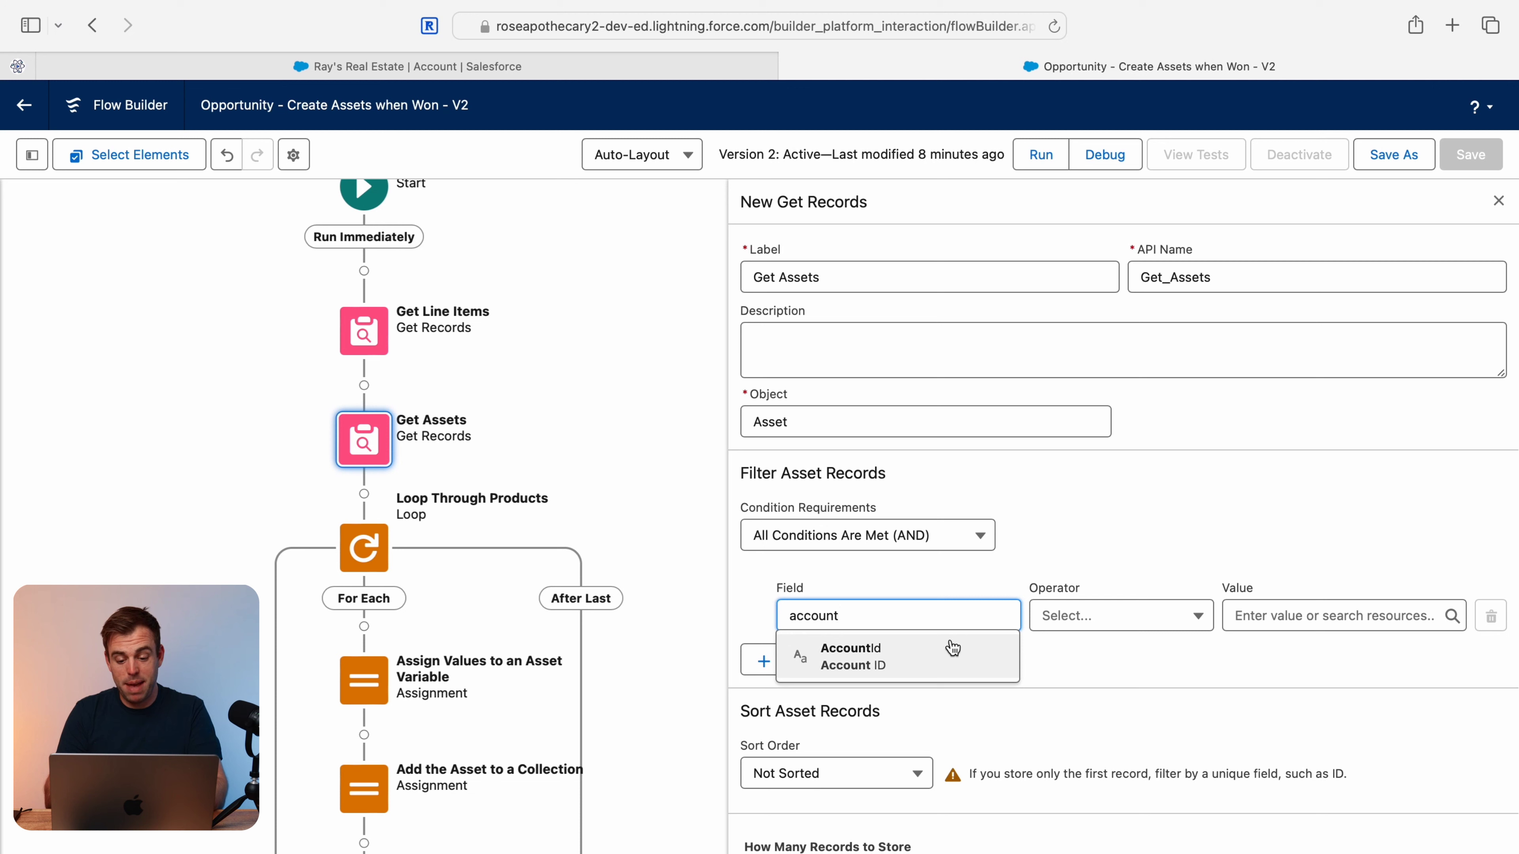
{"action": "left_click", "coordinate": [883, 663]}
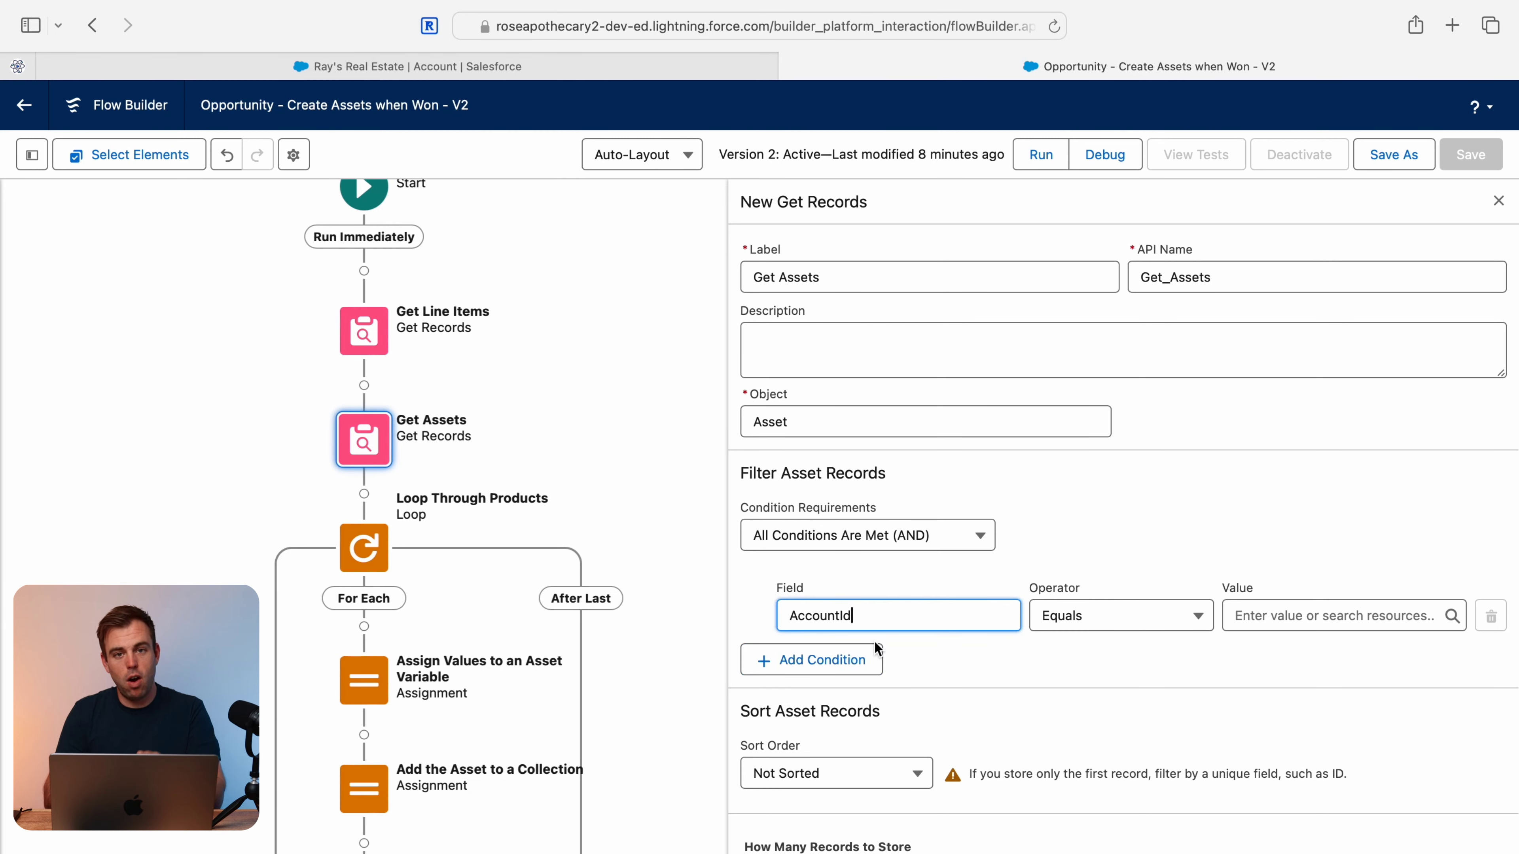
Set the AccountId filter's comparison value to the triggering opportunity's AccountId from $Record
{"action": "left_click", "coordinate": [1268, 617]}
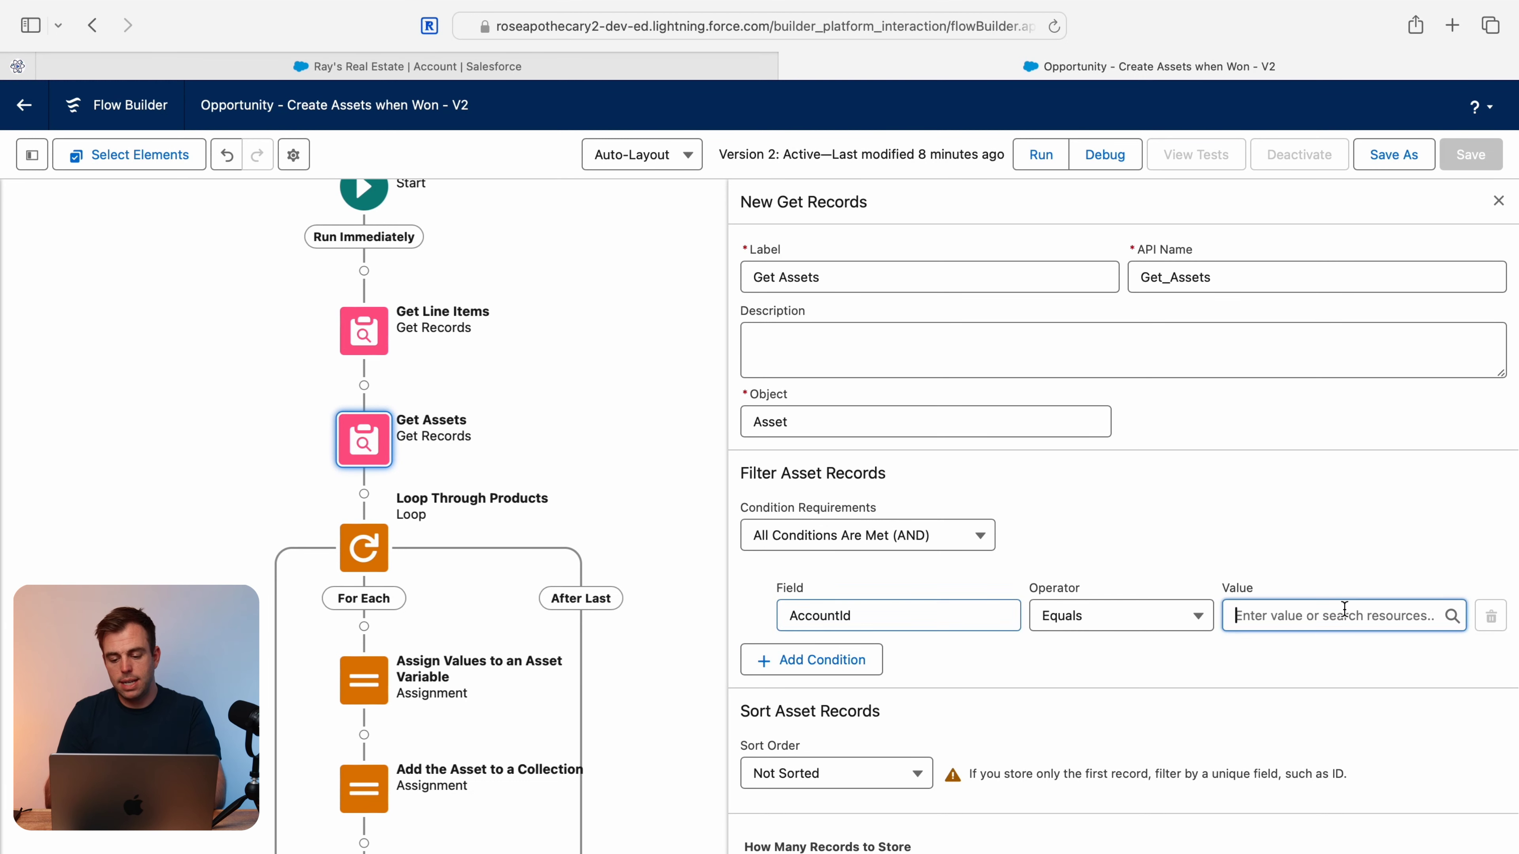
{"action": "scroll", "coordinate": [1353, 506], "scroll_direction": "down", "scroll_amount": 5}
{"action": "scroll", "coordinate": [1353, 505], "scroll_direction": "down", "scroll_amount": 3}
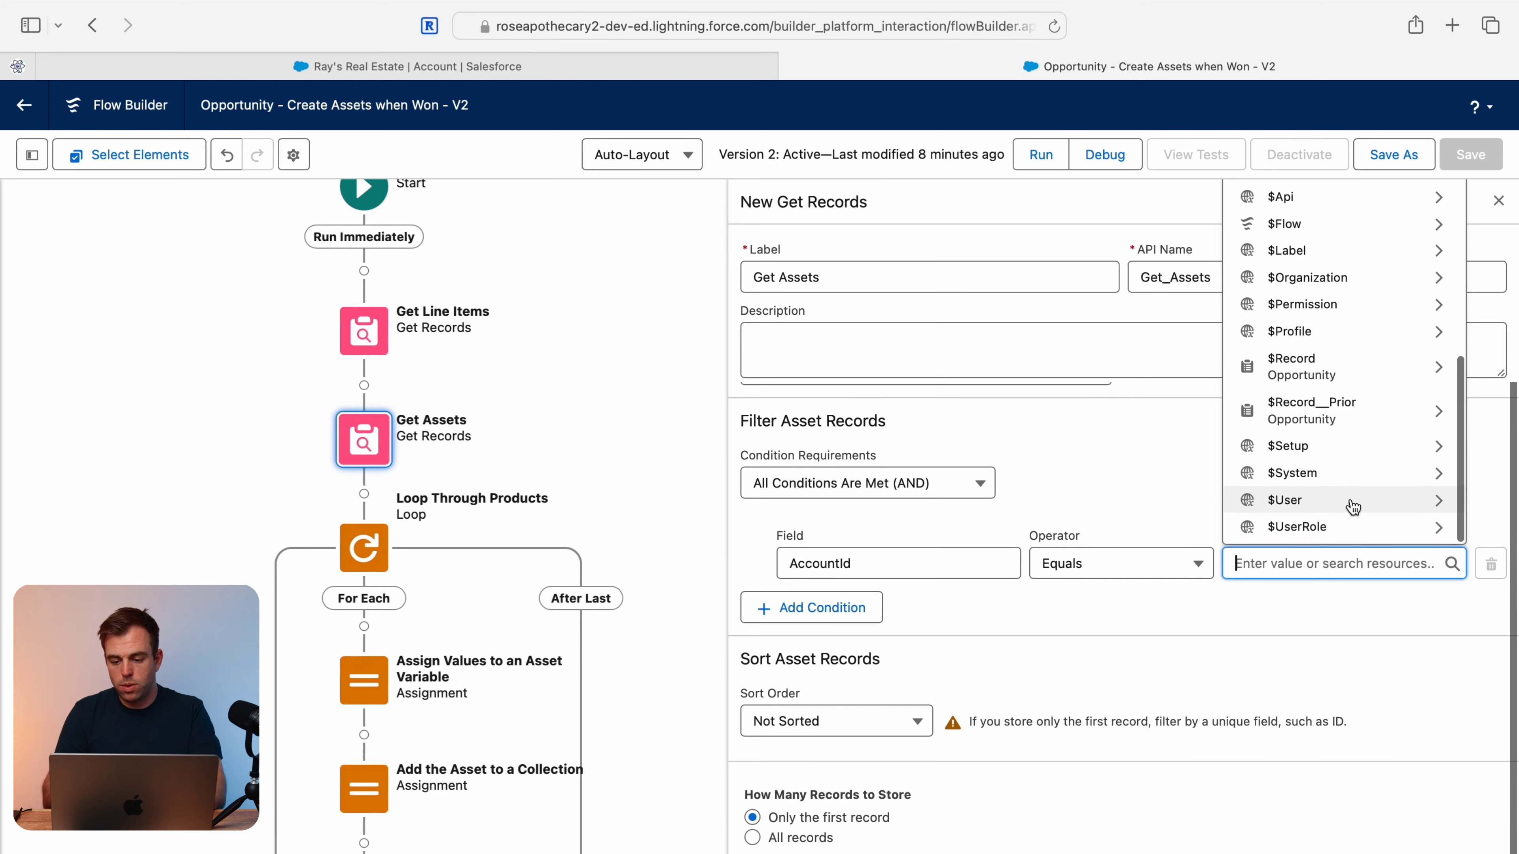
{"action": "scroll", "coordinate": [1355, 383], "scroll_direction": "up", "scroll_amount": 3}
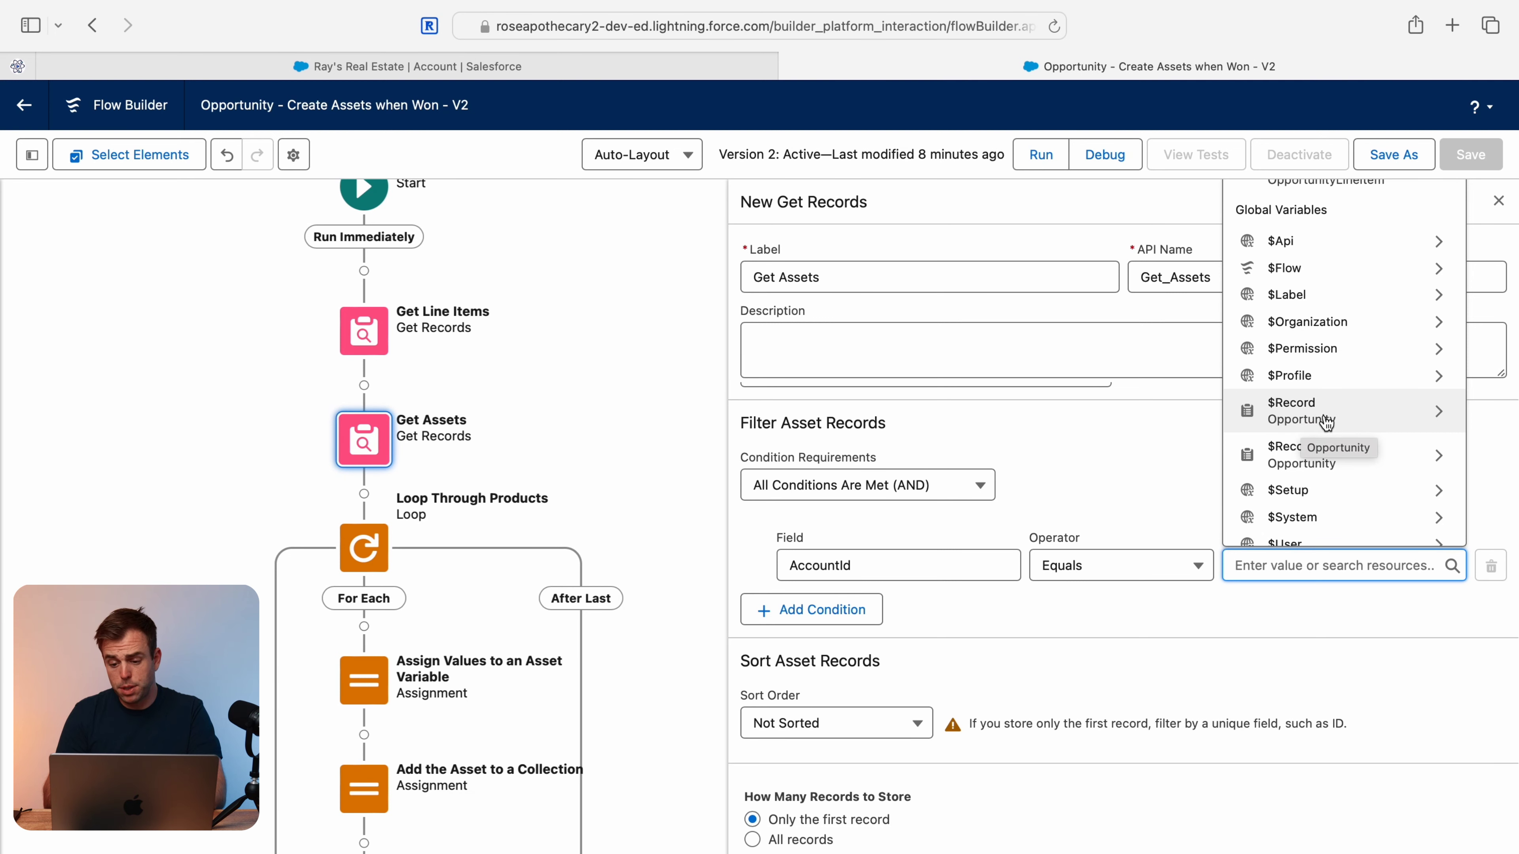
{"action": "left_click", "coordinate": [1304, 422]}
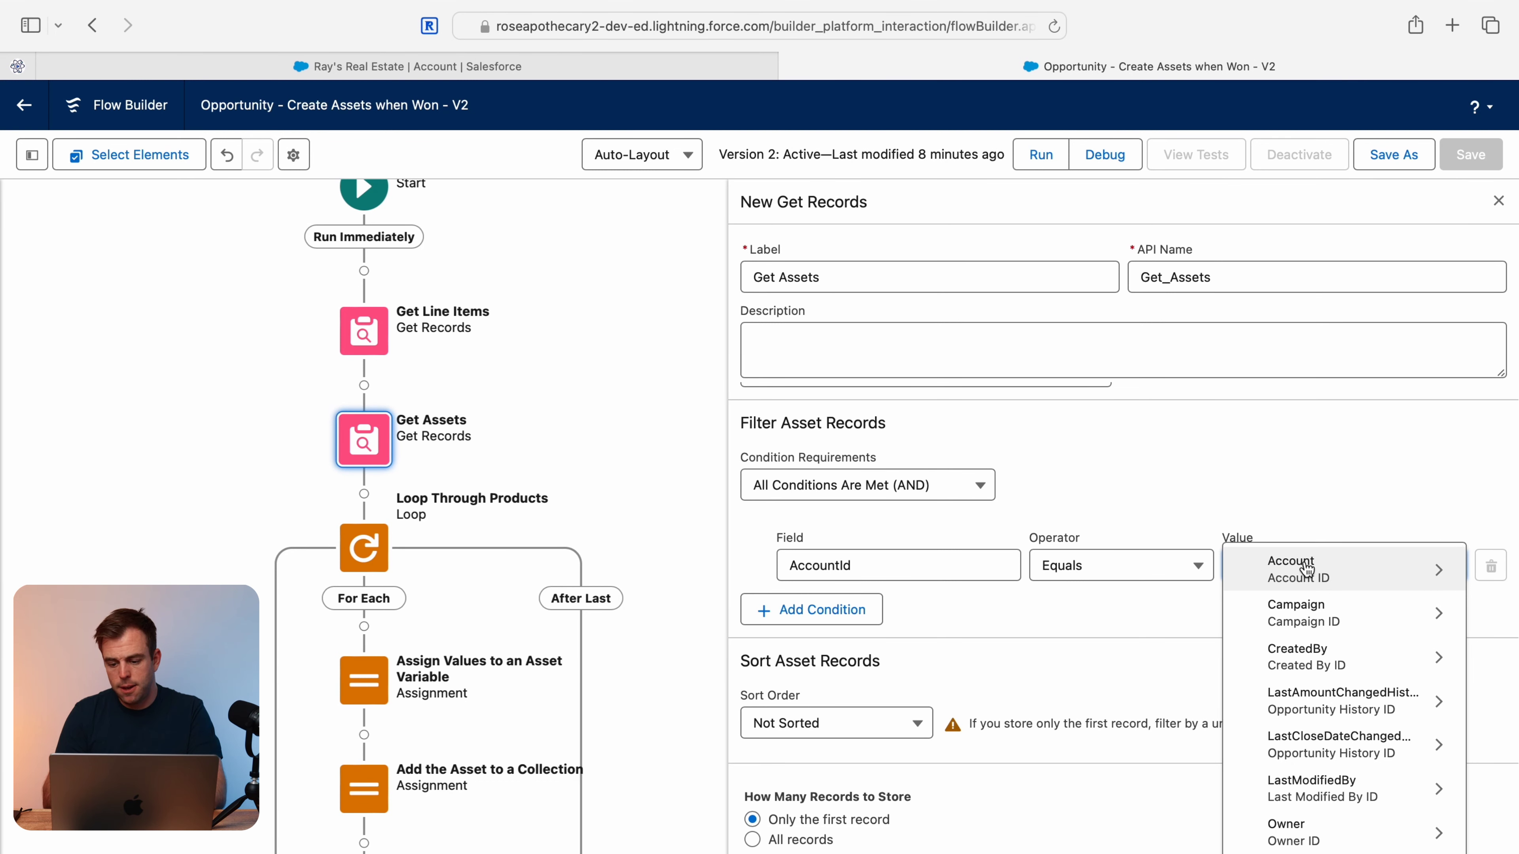
{"action": "scroll", "coordinate": [1344, 832], "scroll_direction": "down", "scroll_amount": 2}
{"action": "scroll", "coordinate": [1344, 832], "scroll_direction": "up", "scroll_amount": 2}
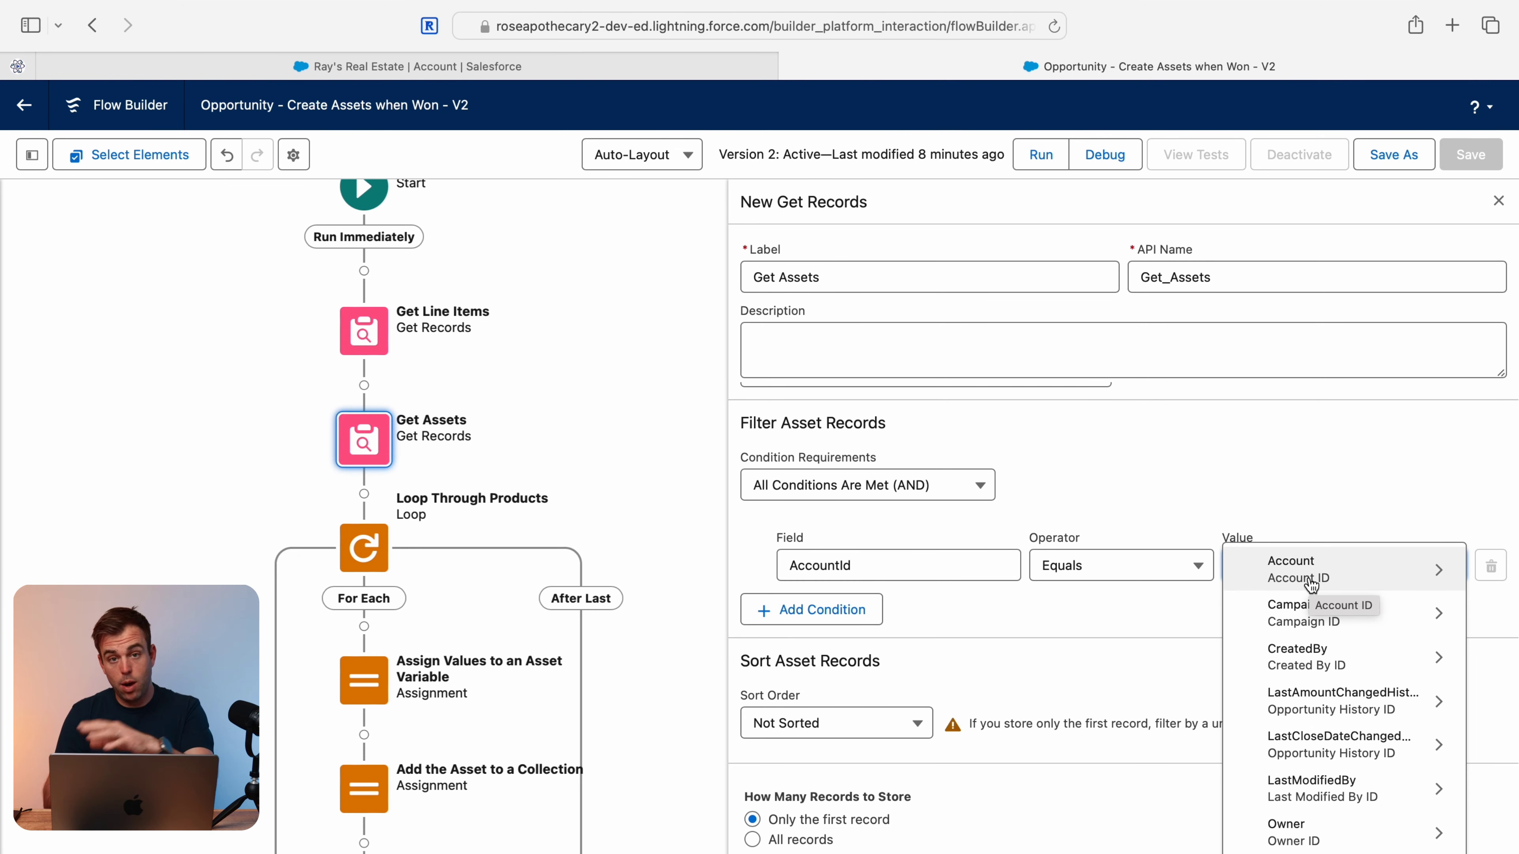
{"action": "scroll", "coordinate": [1298, 688], "scroll_direction": "down", "scroll_amount": 2}
{"action": "scroll", "coordinate": [1295, 718], "scroll_direction": "down", "scroll_amount": 3}
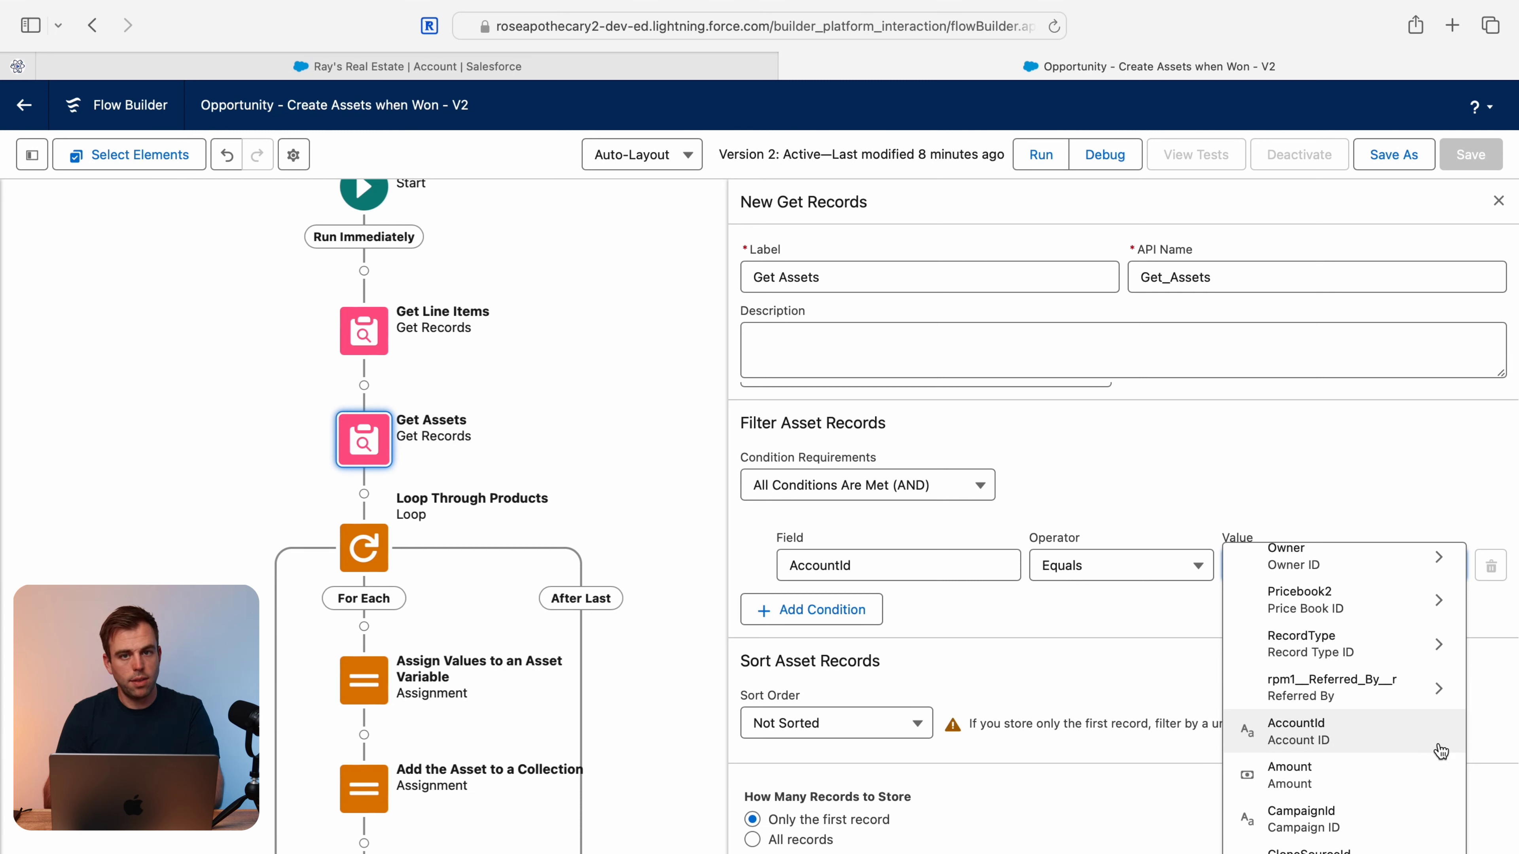
{"action": "left_click", "coordinate": [1331, 752]}
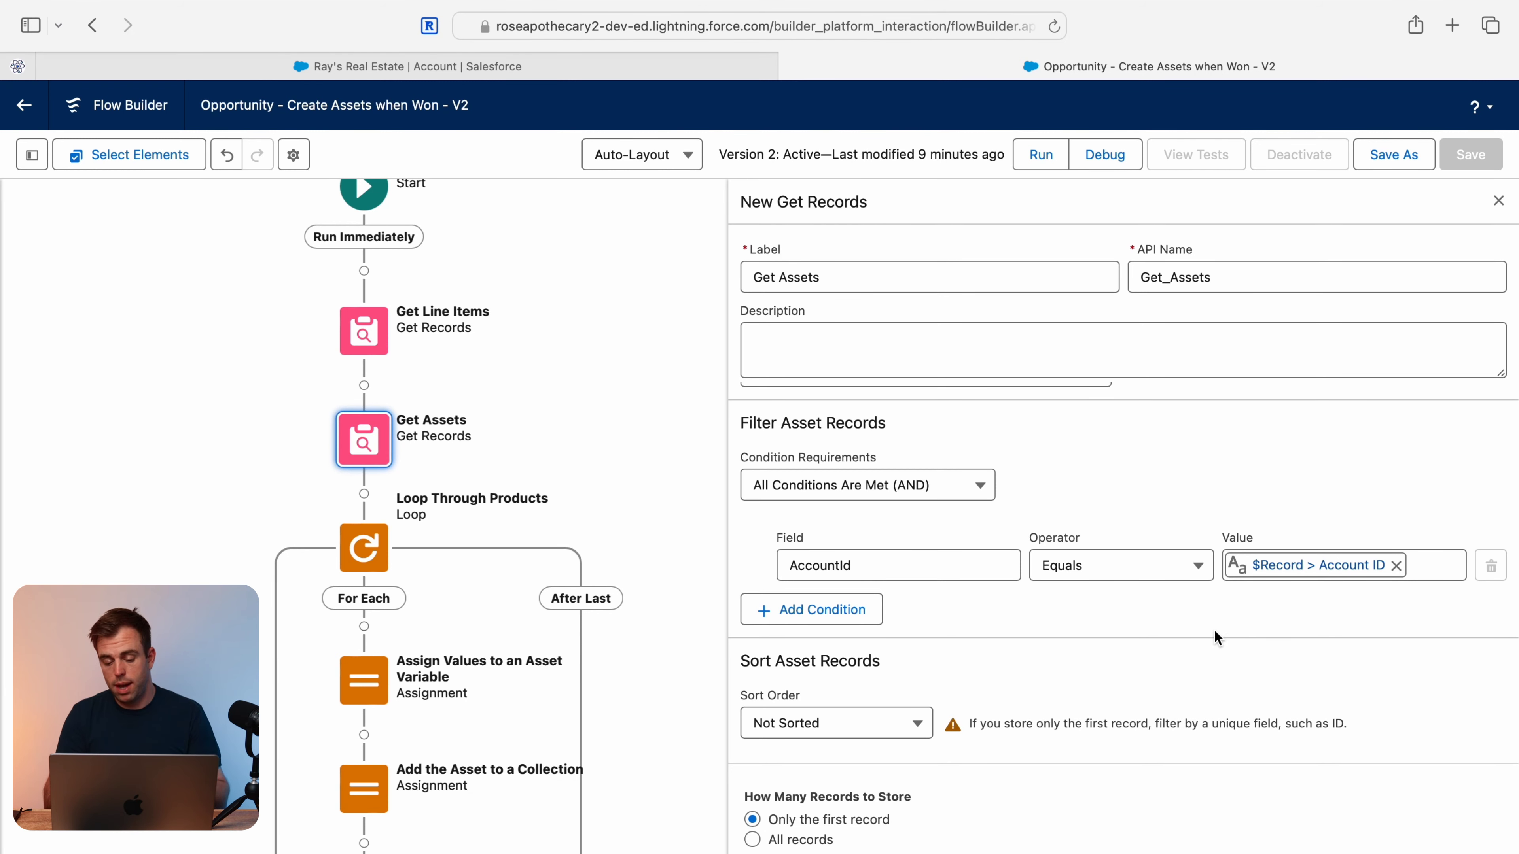
Set Get Assets to store all records, leave it unsorted, and return to the full flow canvas
{"action": "left_click", "coordinate": [753, 840]}
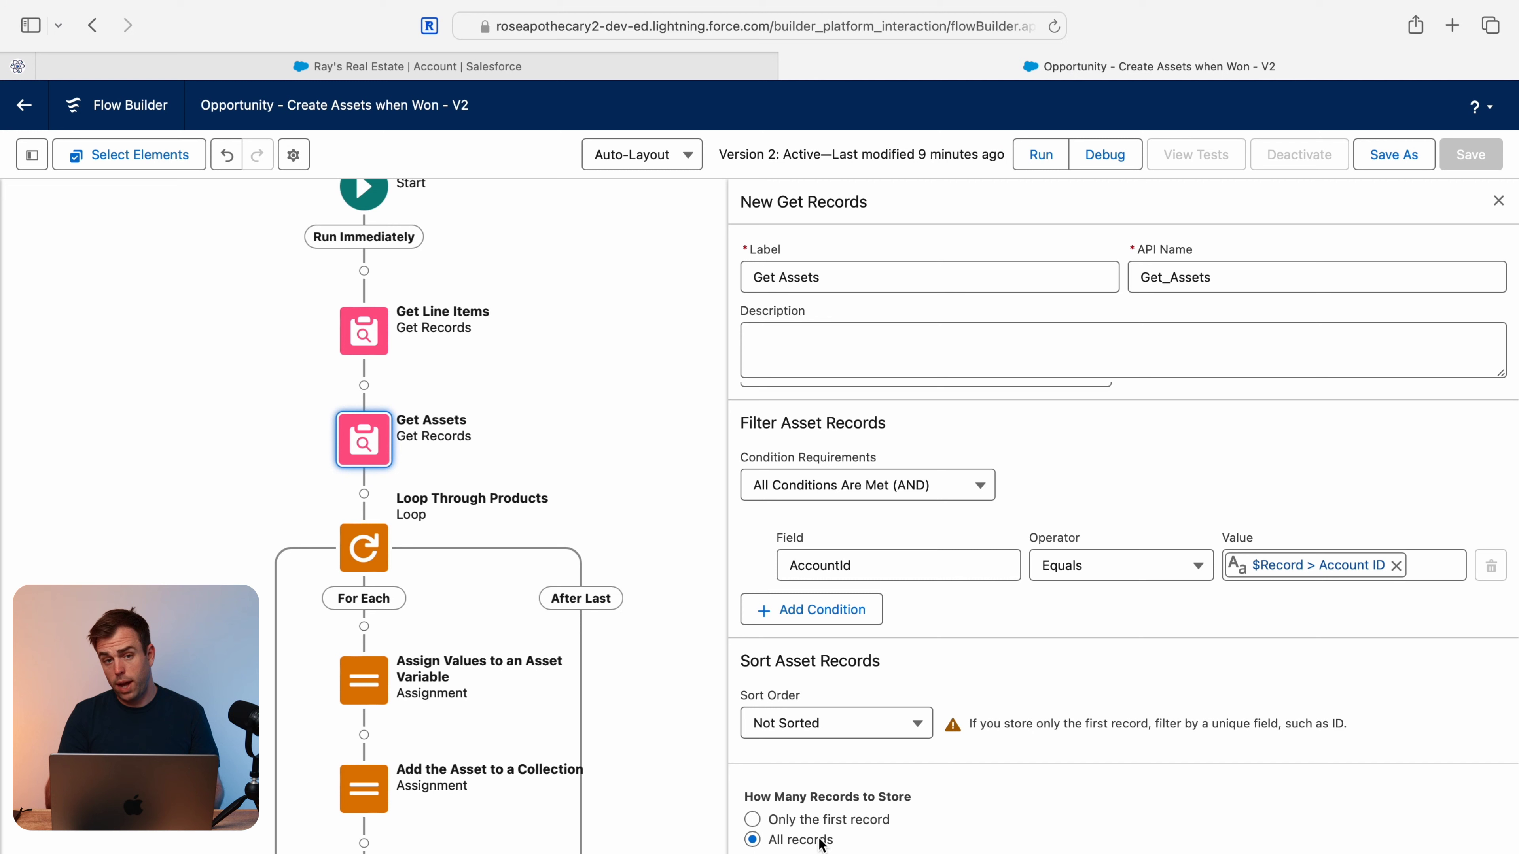
{"action": "left_click", "coordinate": [804, 731]}
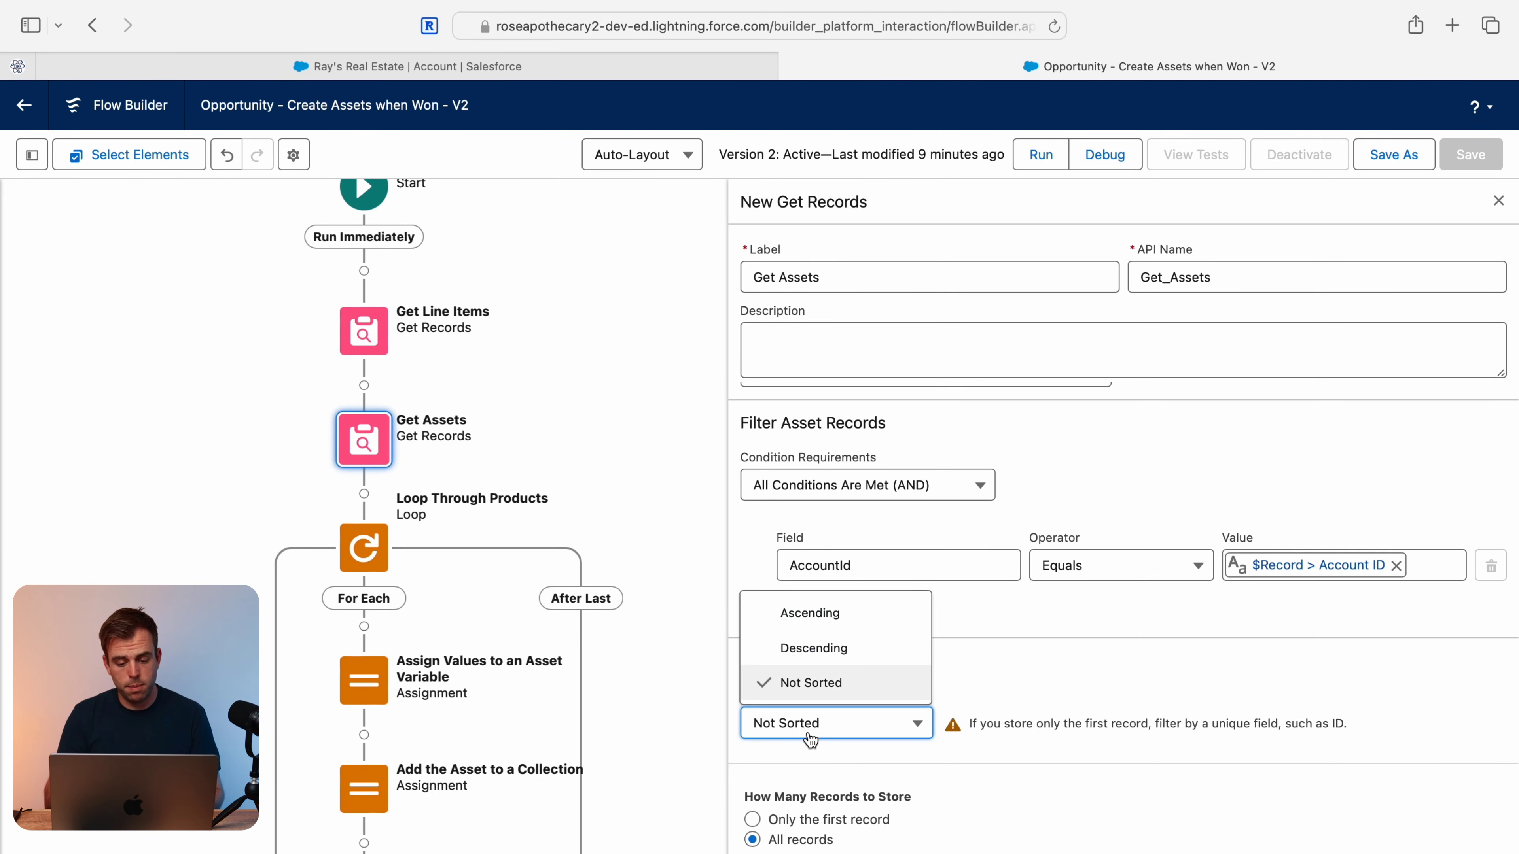
{"action": "key", "text": "Escape"}
{"action": "scroll", "coordinate": [861, 467], "scroll_direction": "down", "scroll_amount": 5}
{"action": "scroll", "coordinate": [861, 466], "scroll_direction": "left", "scroll_amount": 4}
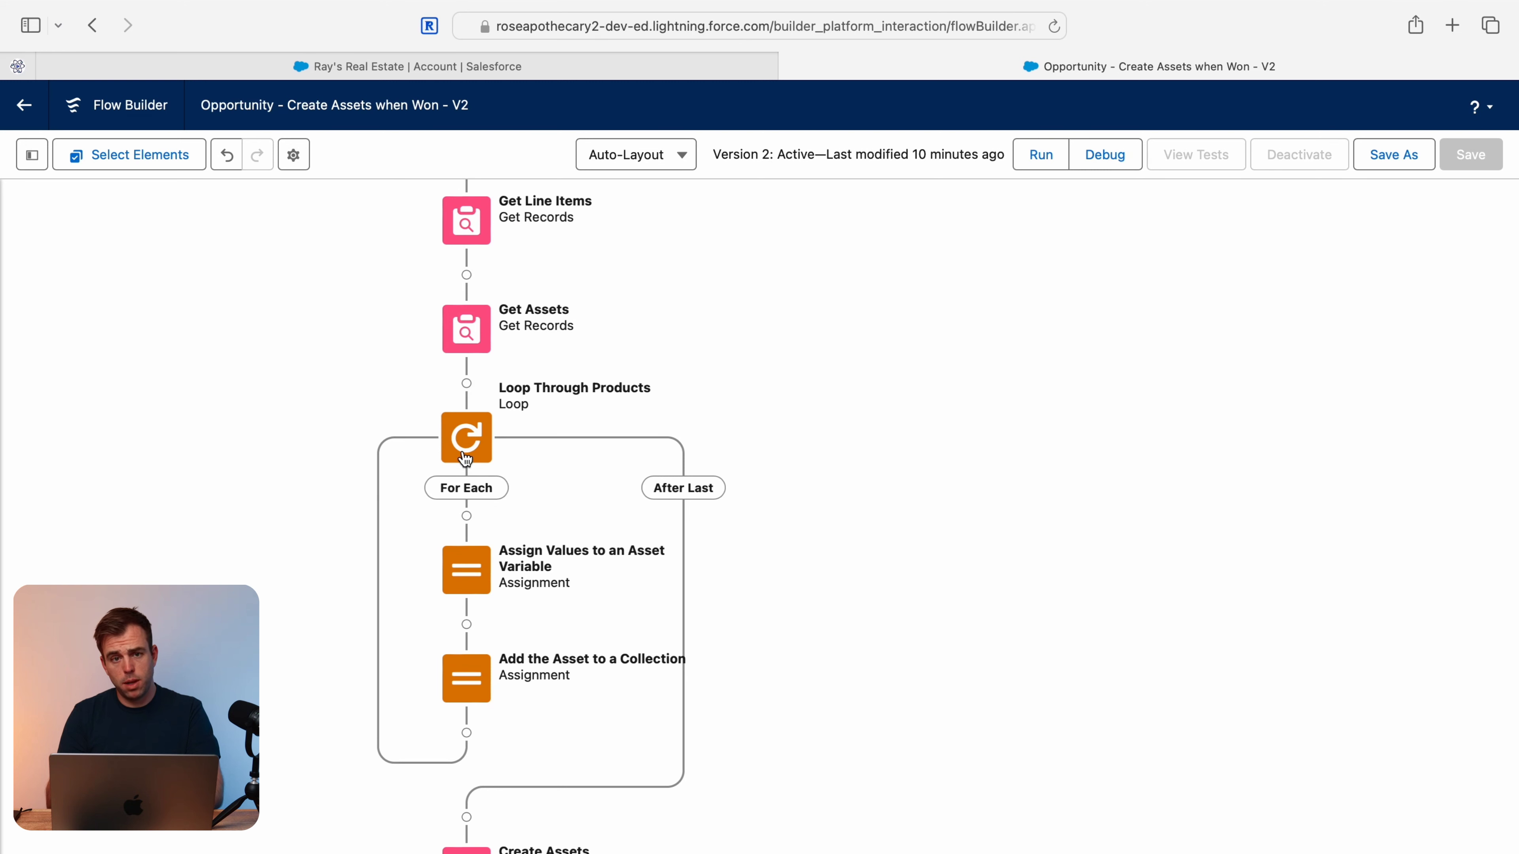
Add a Loop element at the start of the For Each path of Loop Through Products, labelled Loop Through Assets
{"action": "left_click", "coordinate": [466, 516]}
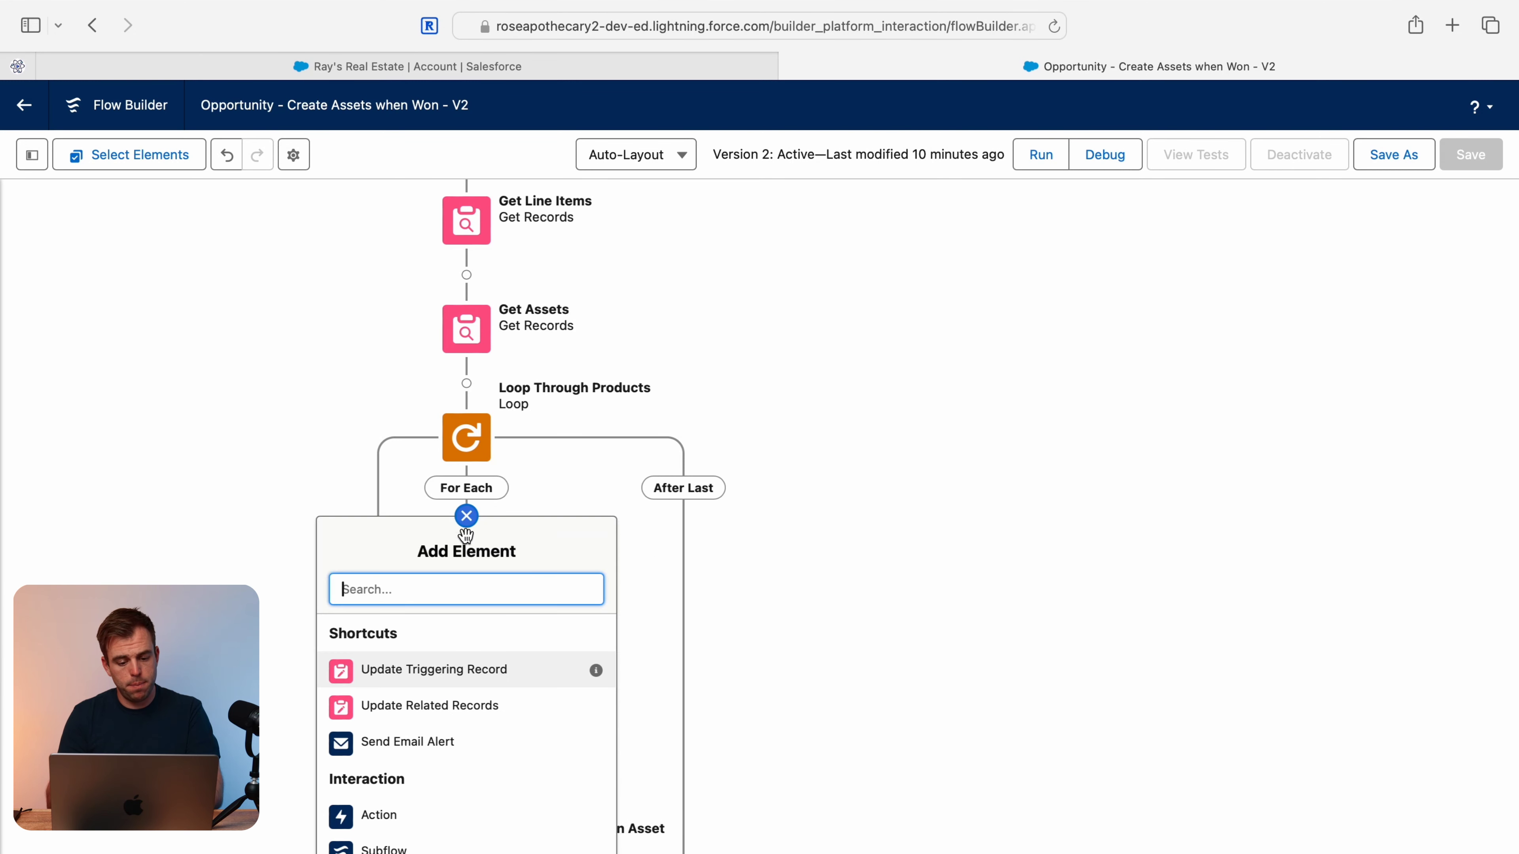
{"action": "type", "text": "loop"}
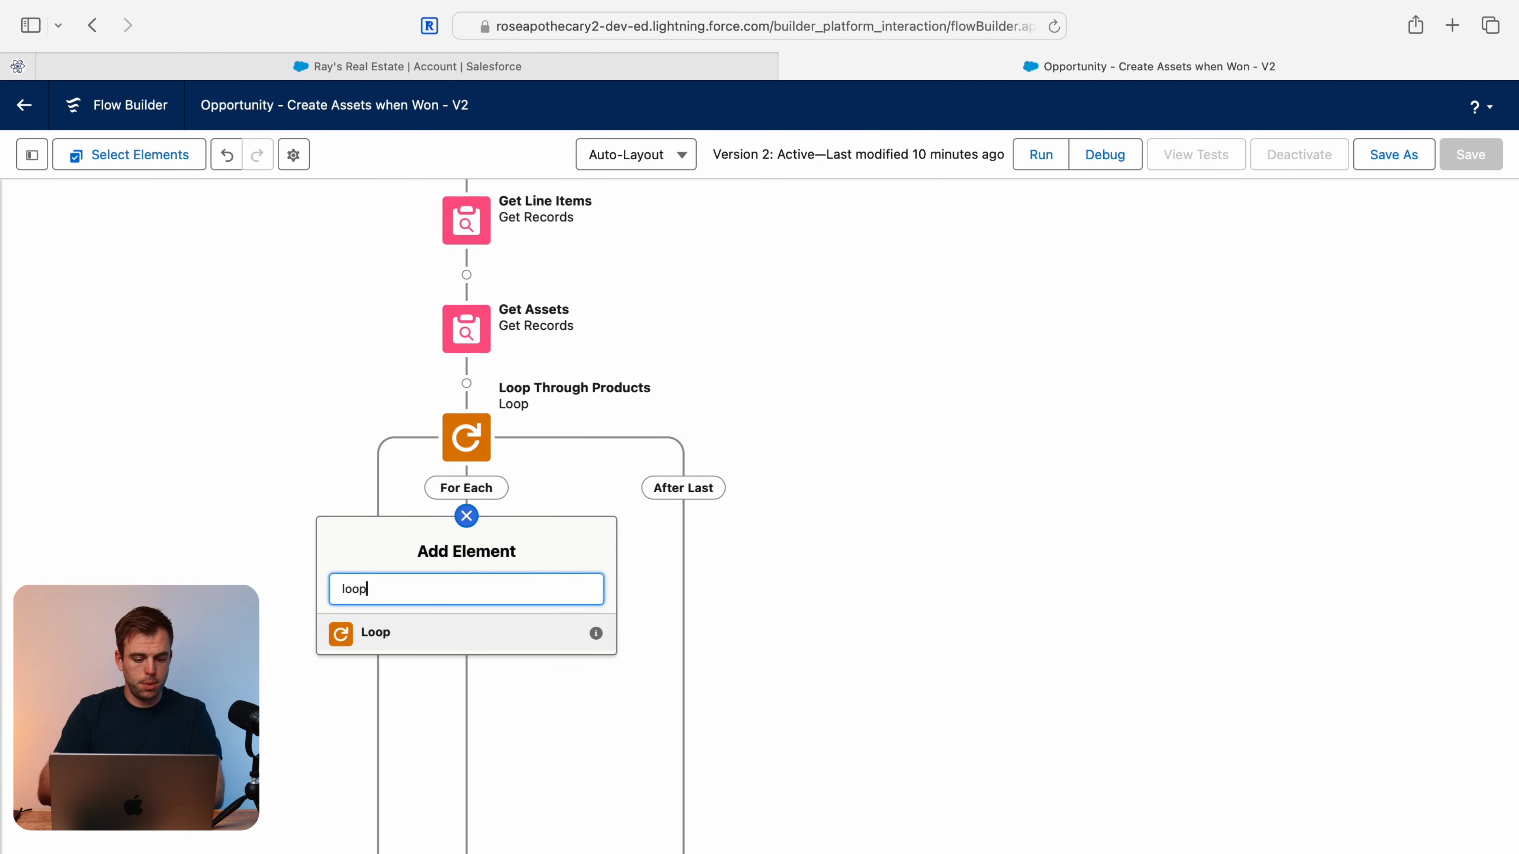
{"action": "left_click", "coordinate": [472, 638]}
{"action": "type", "text": "Loop Through Assets"}
{"action": "key", "text": "Tab"}
Set the collection variable of Loop Through Assets to Assets from Get_Assets
{"action": "left_click", "coordinate": [987, 539]}
{"action": "type", "text": "ass"}
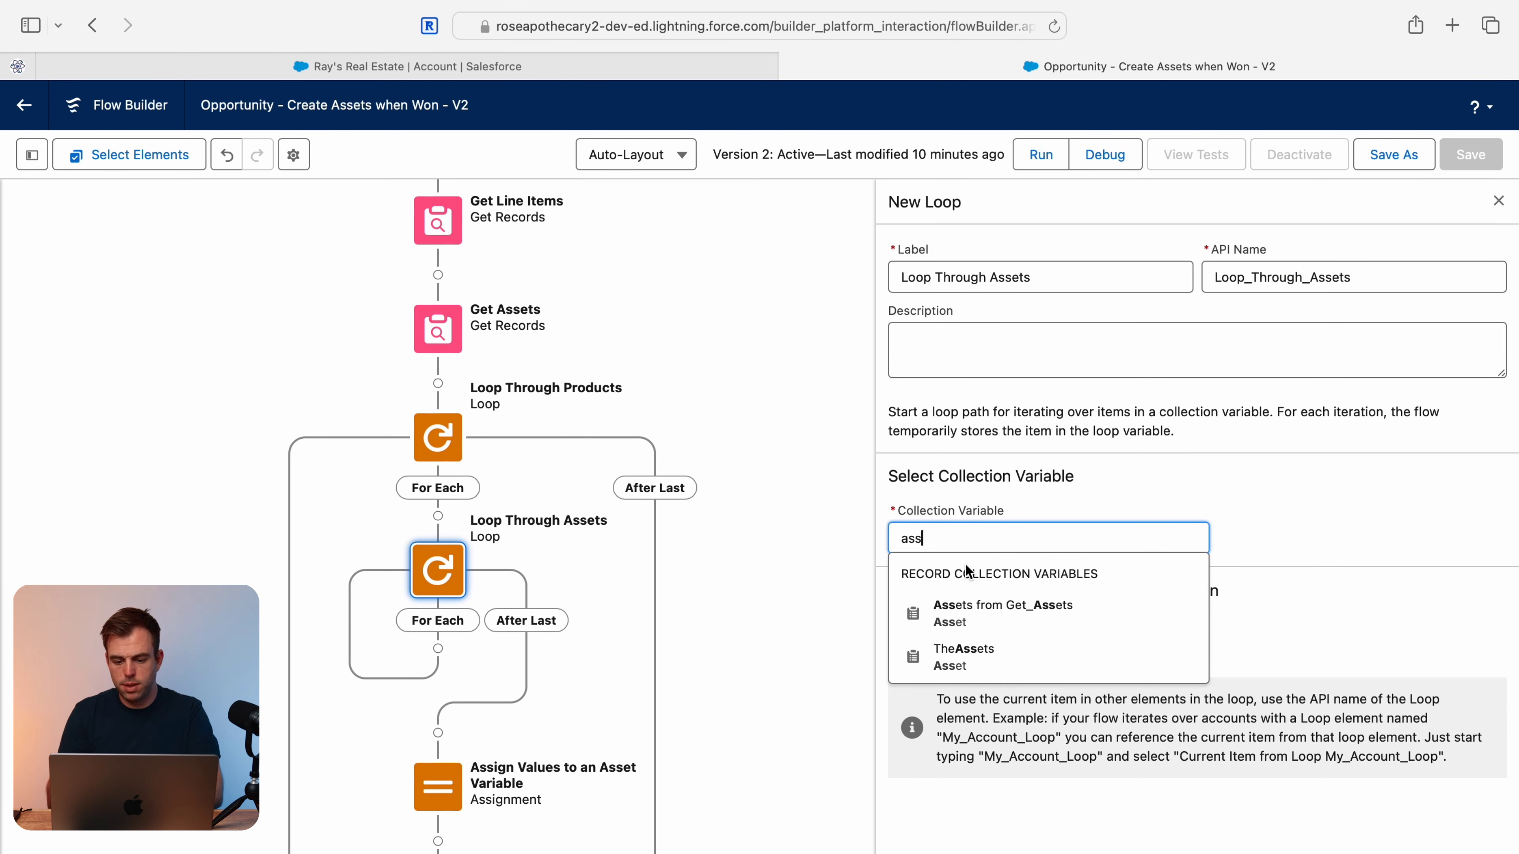
{"action": "left_click", "coordinate": [952, 610]}
{"action": "left_click", "coordinate": [1278, 589]}
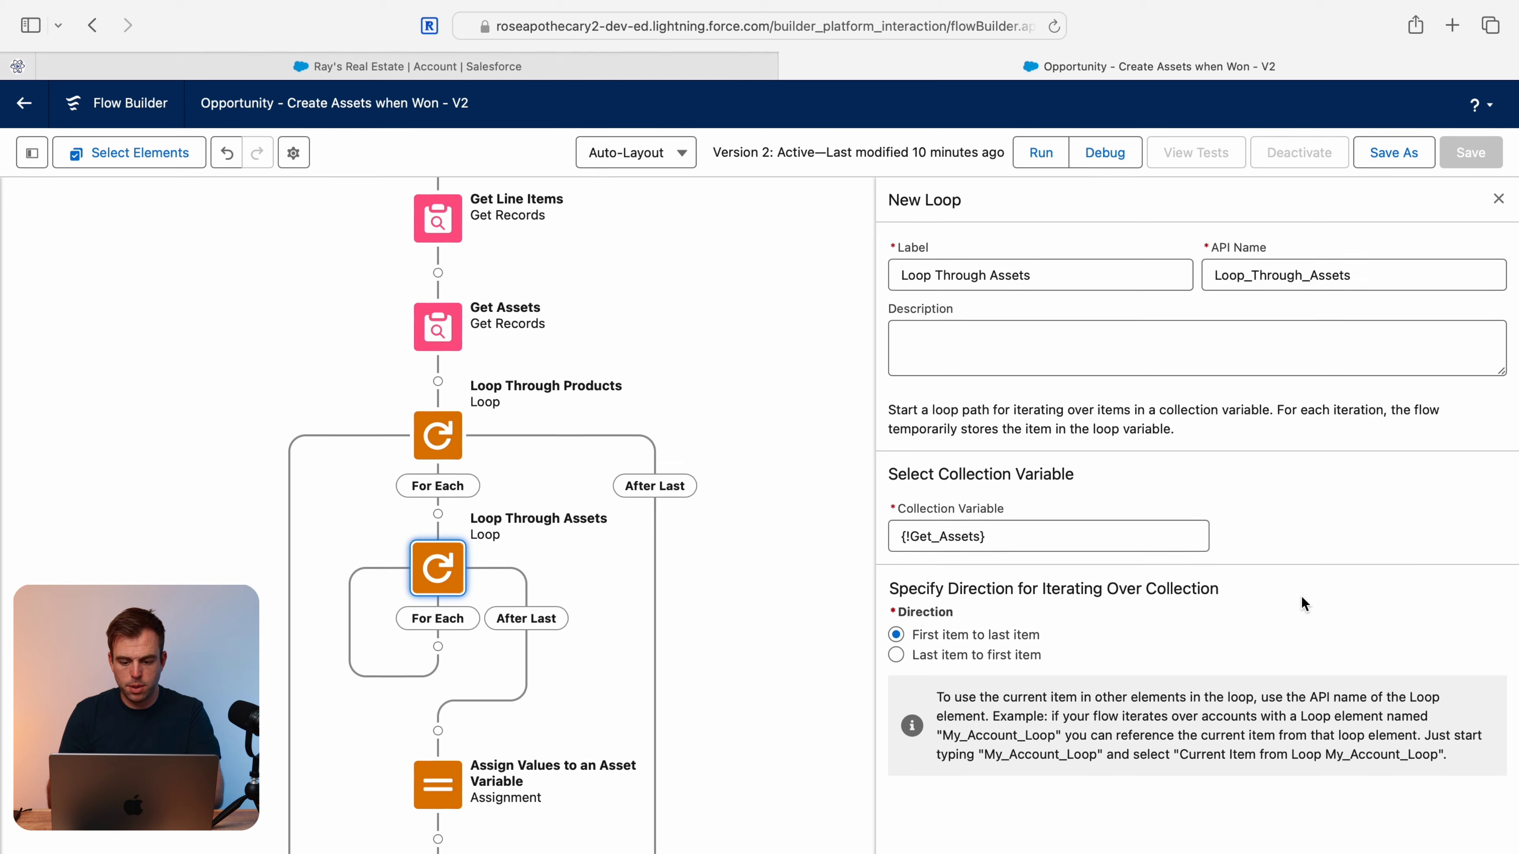
Add a Decision element in the For Each path of Loop Through Assets, labelled "Does Asset Already Exist?"
{"action": "scroll", "coordinate": [454, 388], "scroll_direction": "down", "scroll_amount": 5}
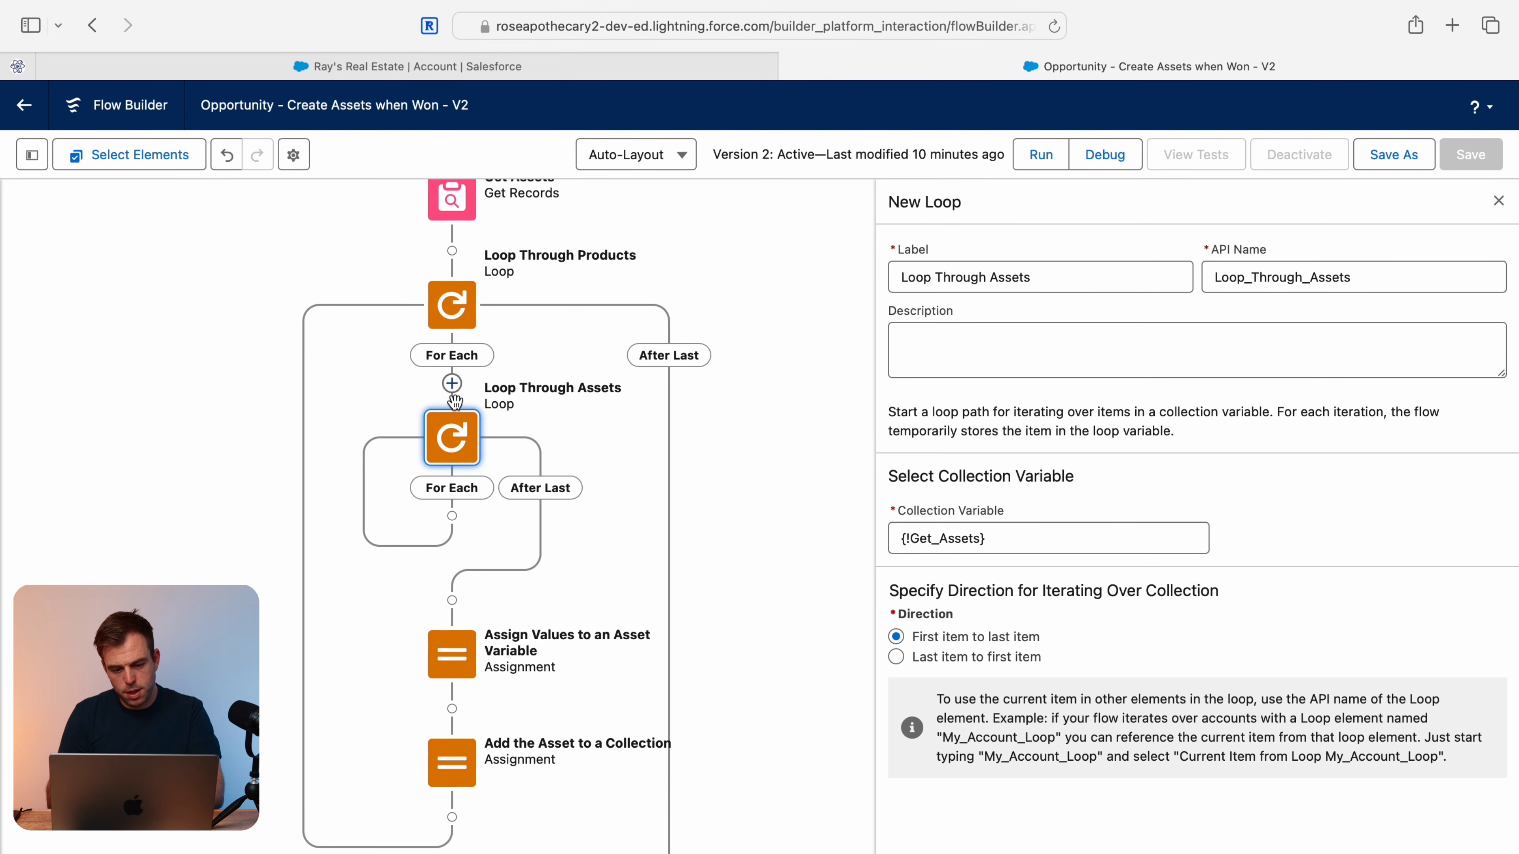
{"action": "left_click", "coordinate": [452, 515]}
{"action": "type", "text": "dec"}
{"action": "left_click", "coordinate": [421, 636]}
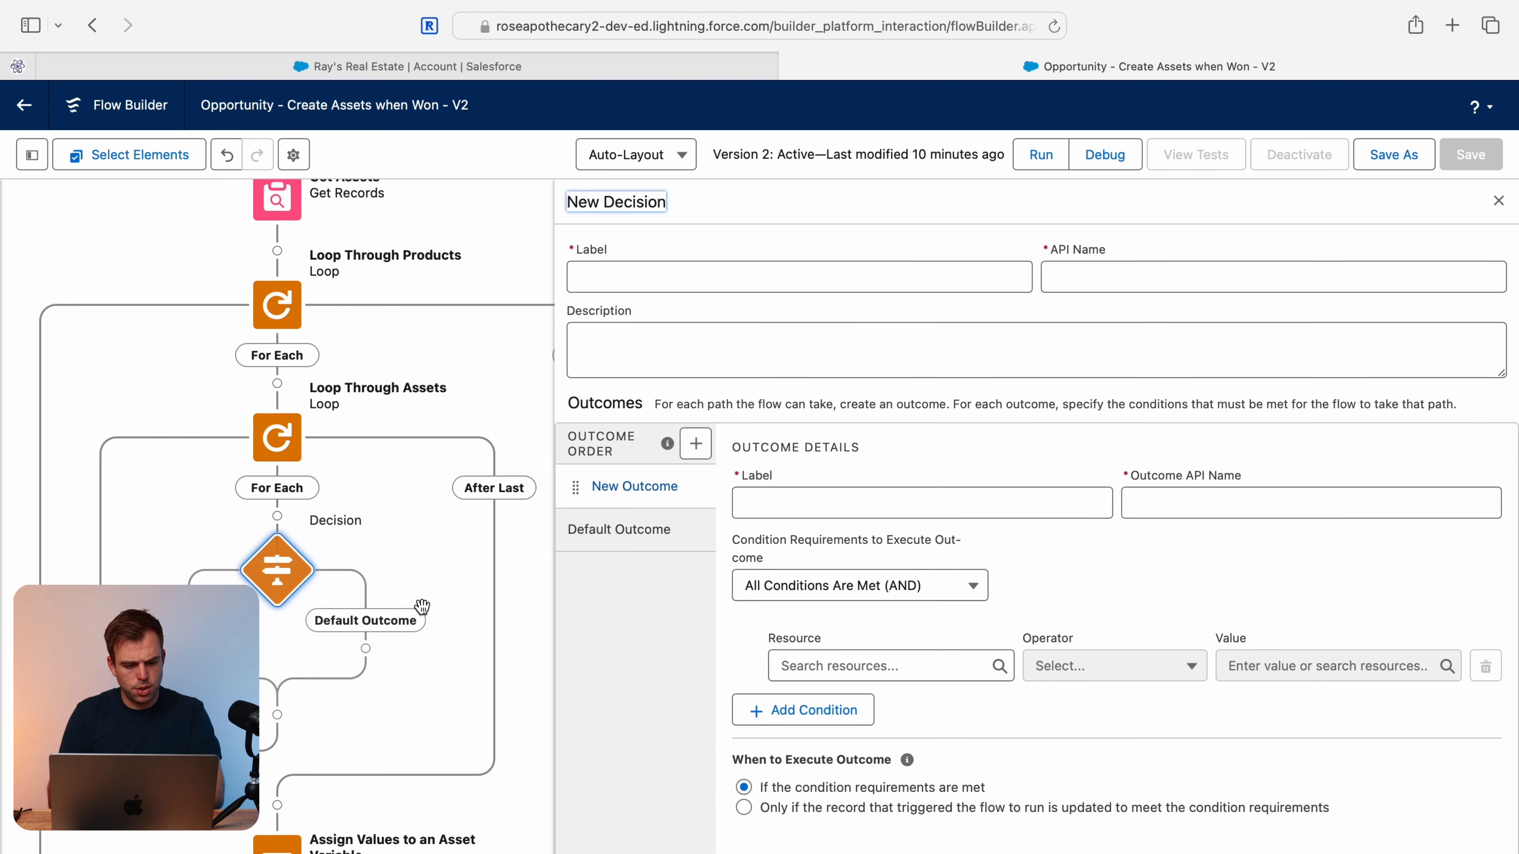
{"action": "scroll", "coordinate": [408, 557], "scroll_direction": "down", "scroll_amount": 1}
{"action": "left_click", "coordinate": [700, 278]}
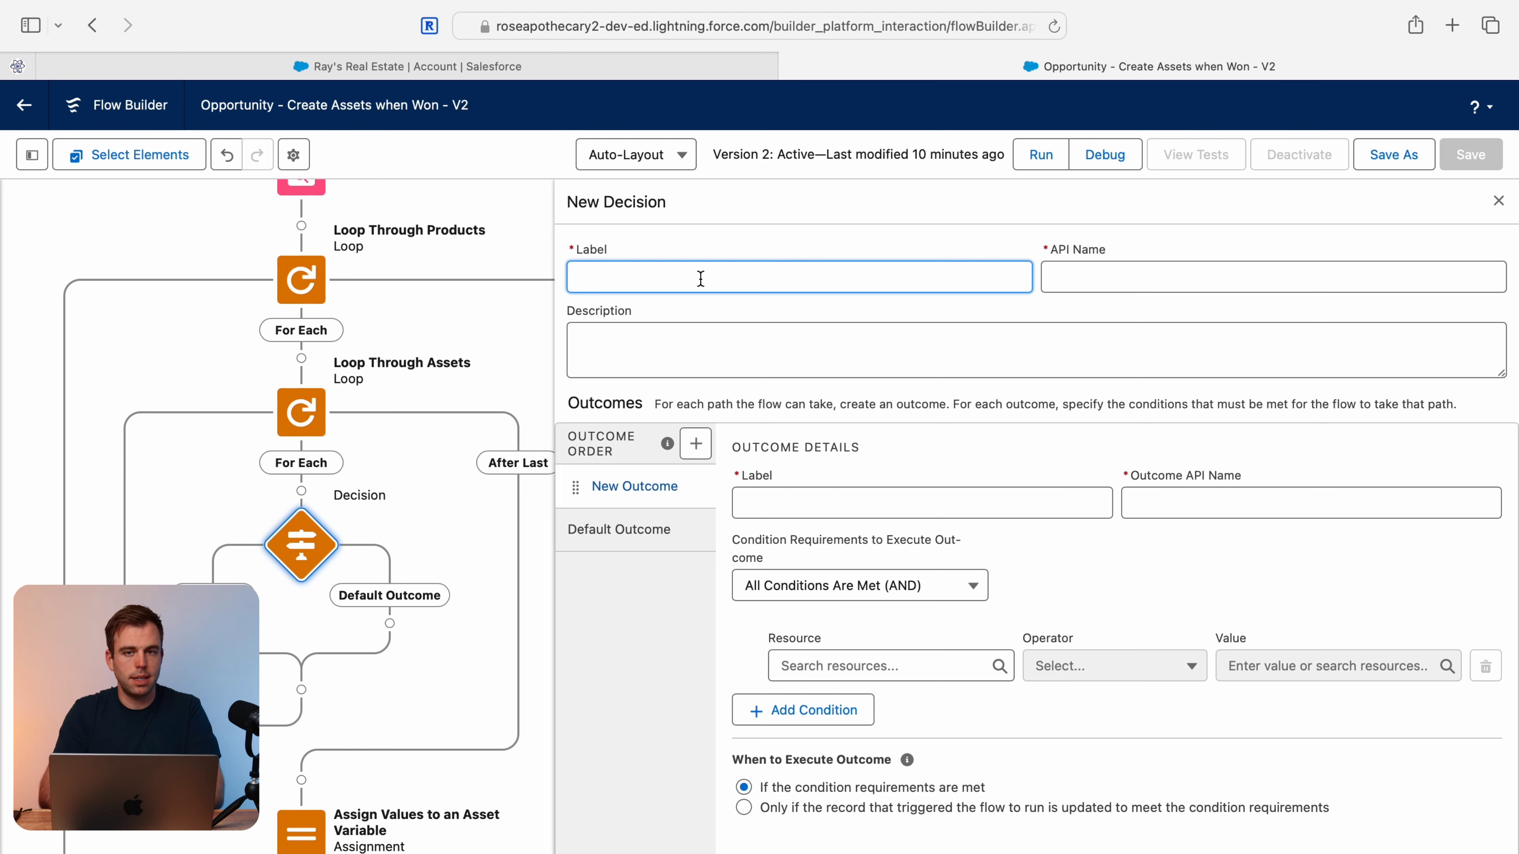
{"action": "type", "text": "Does Ass"}
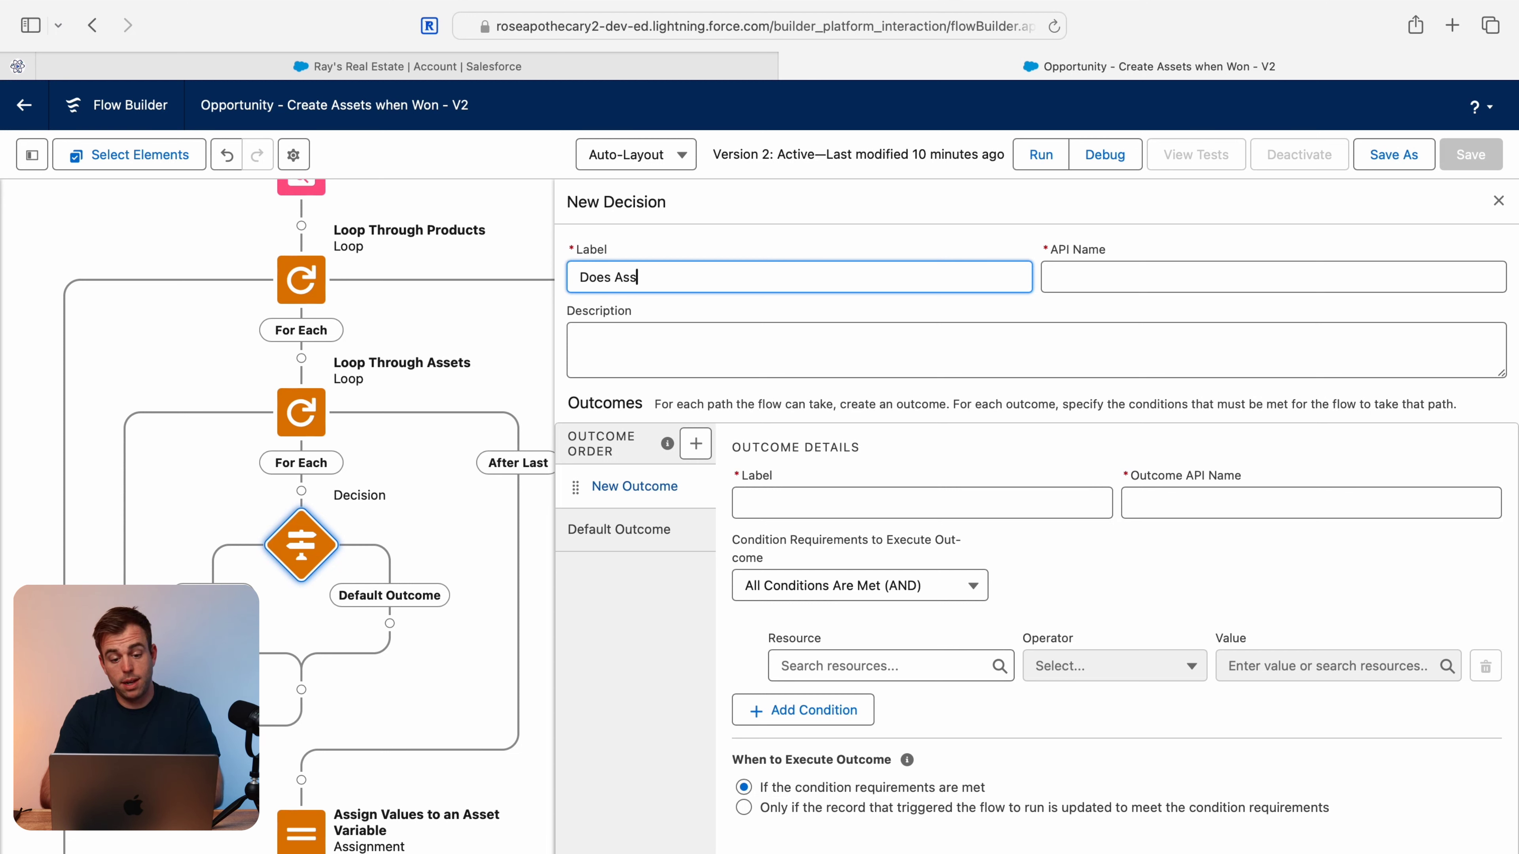
{"action": "type", "text": "et Already E"}
{"action": "key", "text": "BackSpace"}
{"action": "type", "text": "Already Exis"}
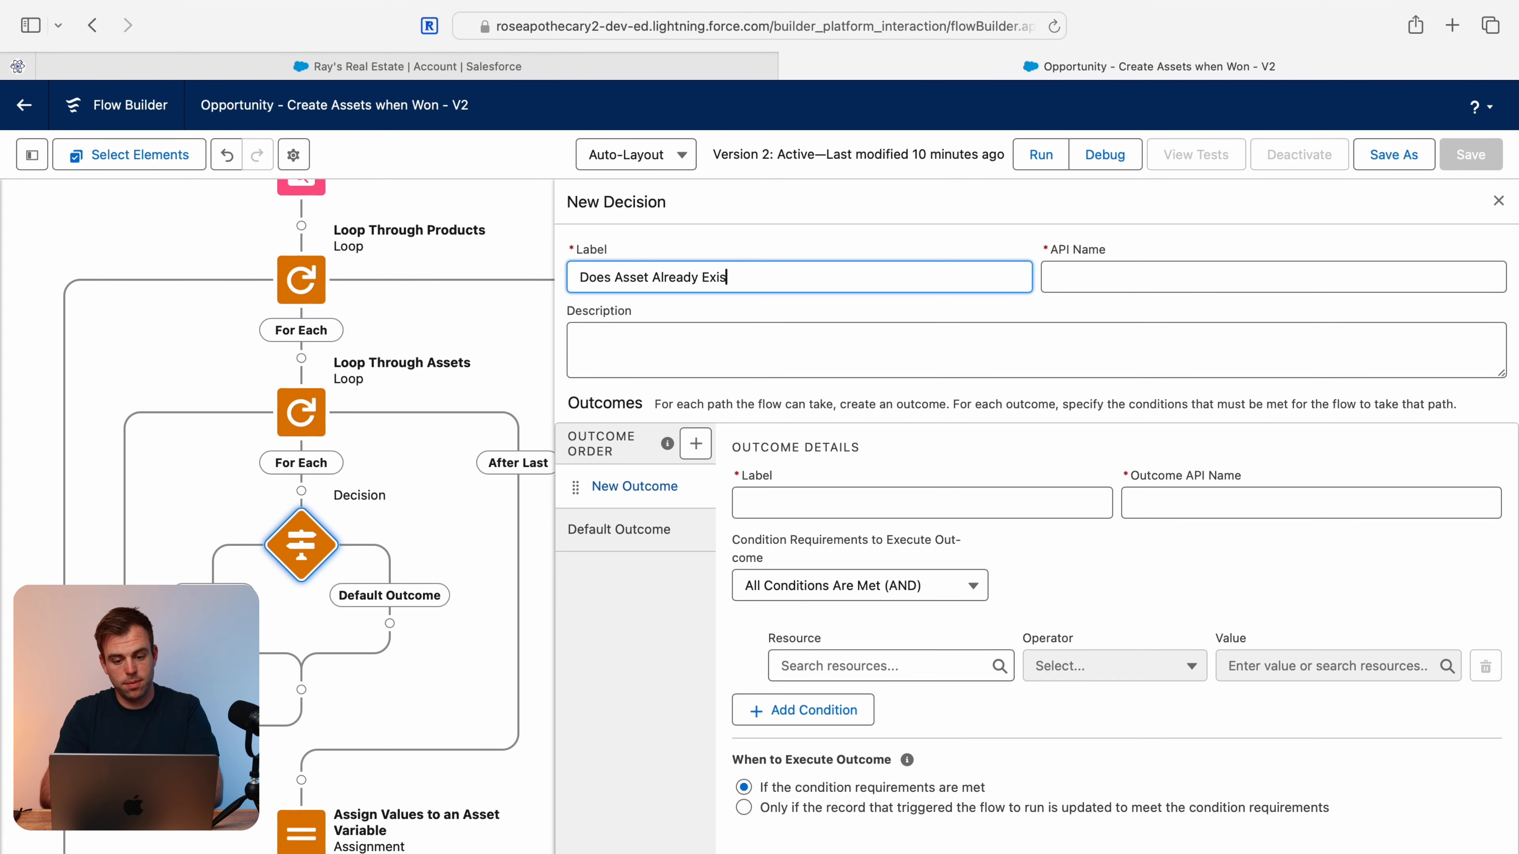
{"action": "type", "text": "t?"}
Name the decision's default outcome No and its new outcome Yes
{"action": "left_click", "coordinate": [620, 529]}
{"action": "triple_click", "coordinate": [789, 503]}
{"action": "type", "text": "No"}
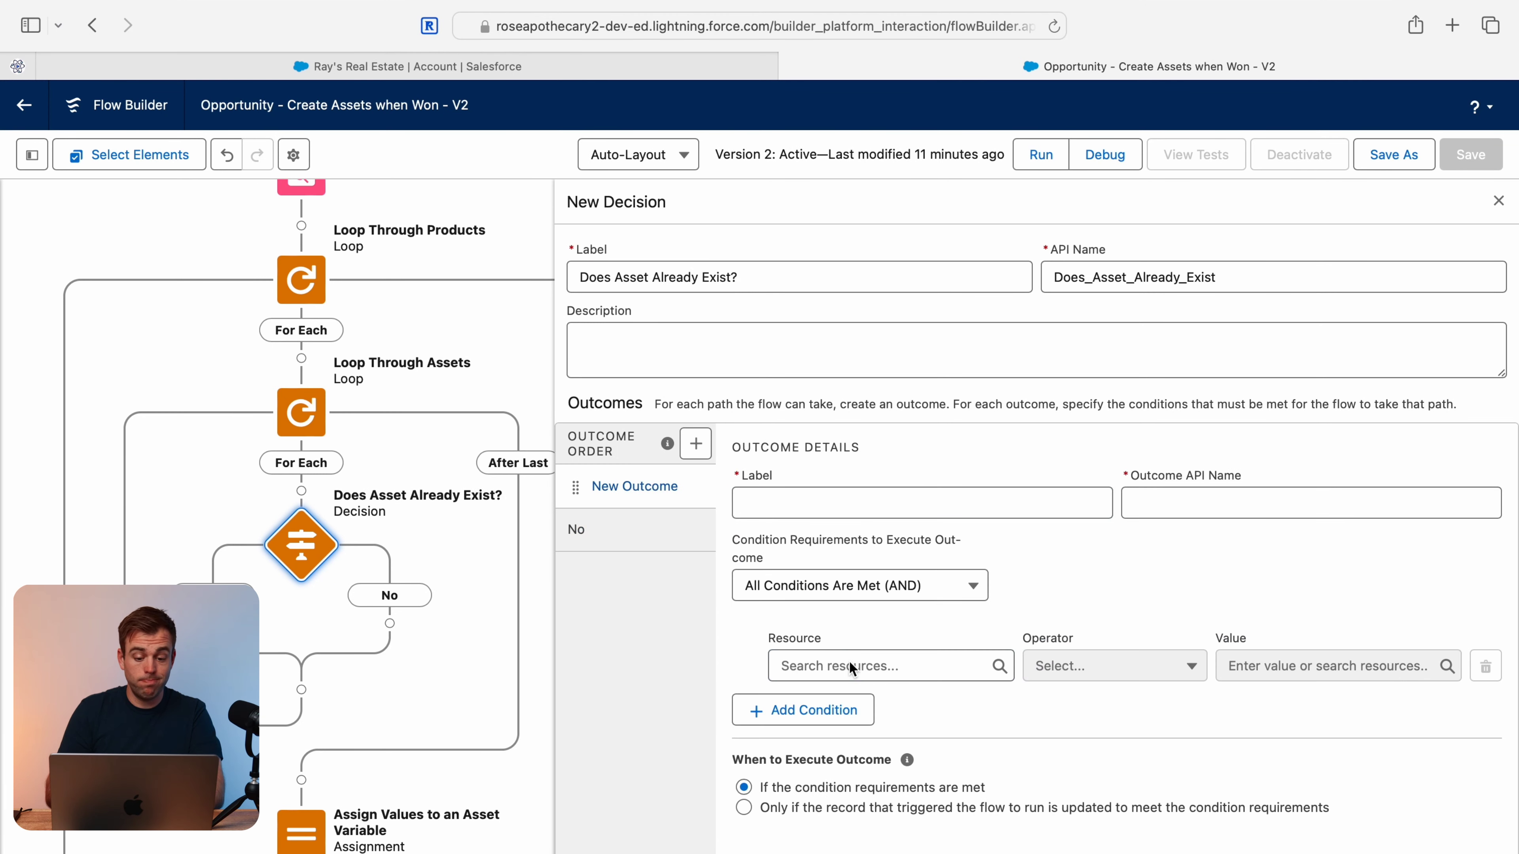
{"action": "left_click", "coordinate": [856, 499]}
{"action": "type", "text": "Yes"}
{"action": "key", "text": "Tab"}
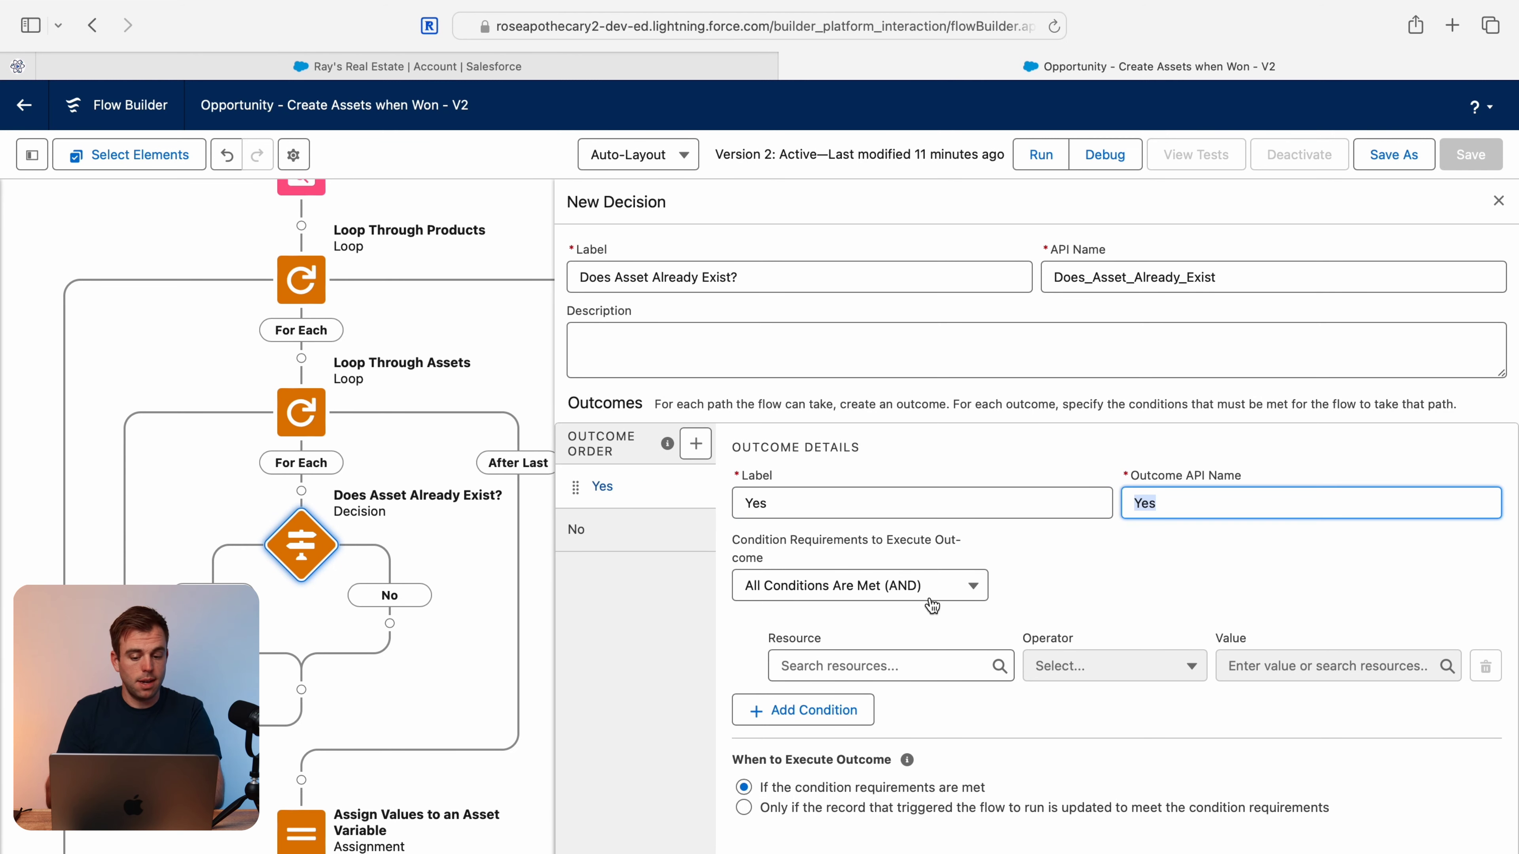
Set the Yes outcome's condition resource to the Product2Id of the current item from Loop Through Products
{"action": "left_click", "coordinate": [878, 665]}
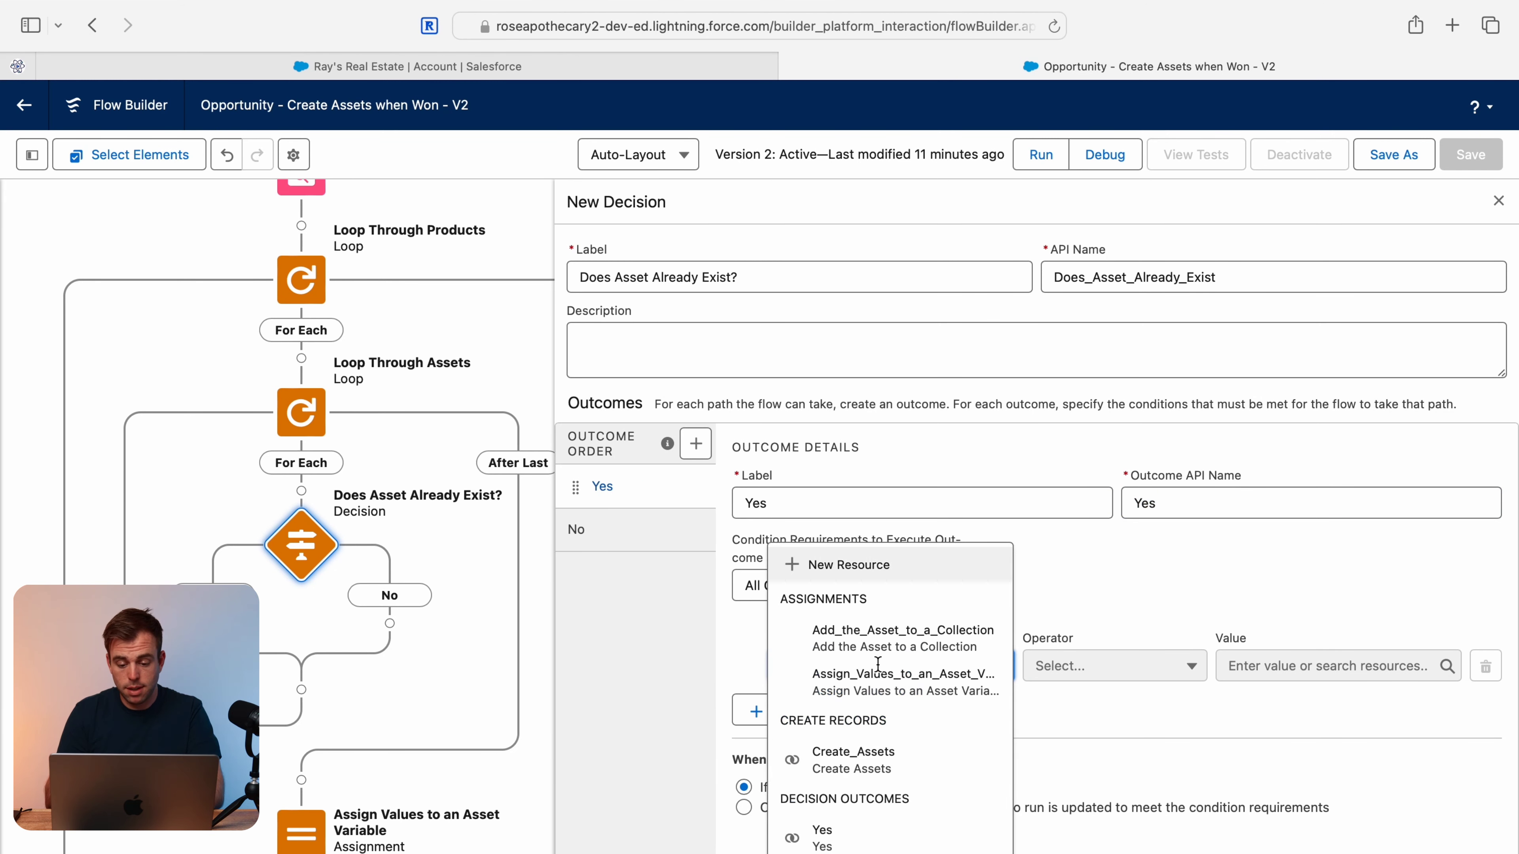
{"action": "scroll", "coordinate": [873, 837], "scroll_direction": "down", "scroll_amount": 3}
{"action": "scroll", "coordinate": [875, 839], "scroll_direction": "down", "scroll_amount": 1}
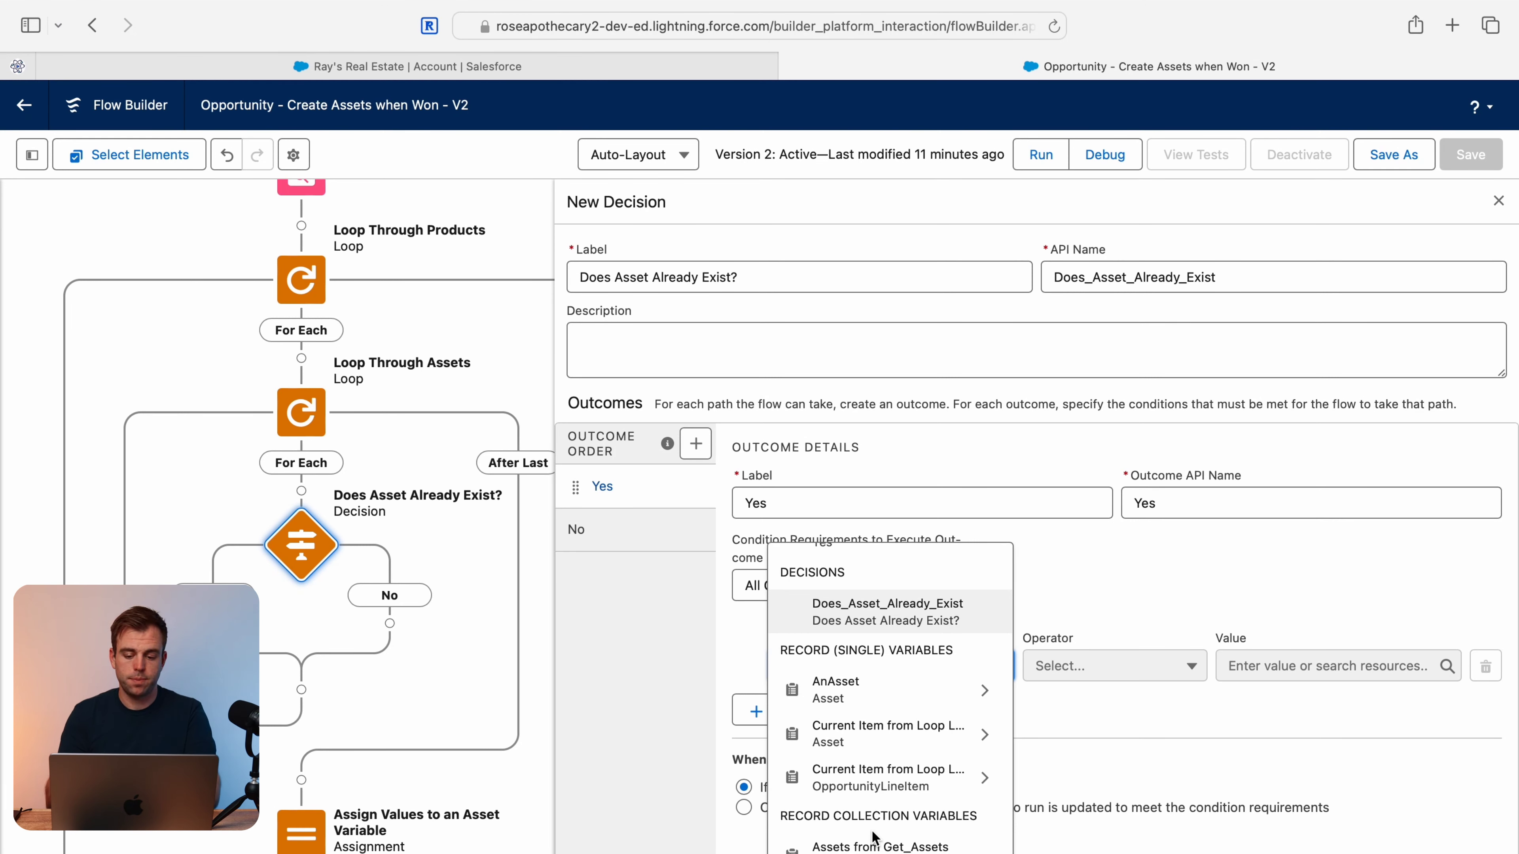
{"action": "scroll", "coordinate": [880, 787], "scroll_direction": "down", "scroll_amount": 2}
{"action": "scroll", "coordinate": [858, 650], "scroll_direction": "up", "scroll_amount": 1}
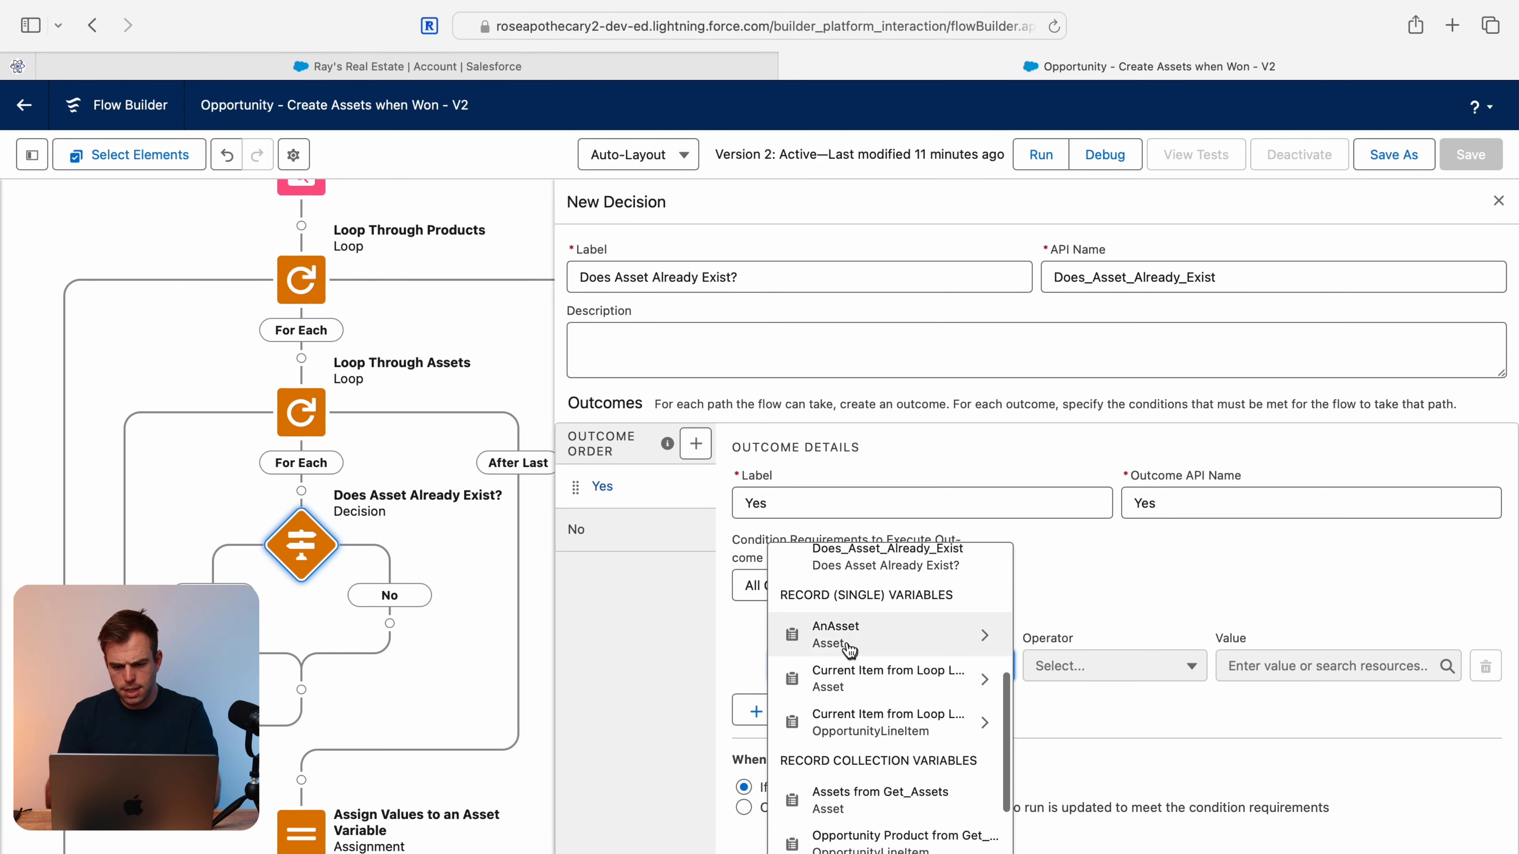
{"action": "scroll", "coordinate": [862, 640], "scroll_direction": "down", "scroll_amount": 1}
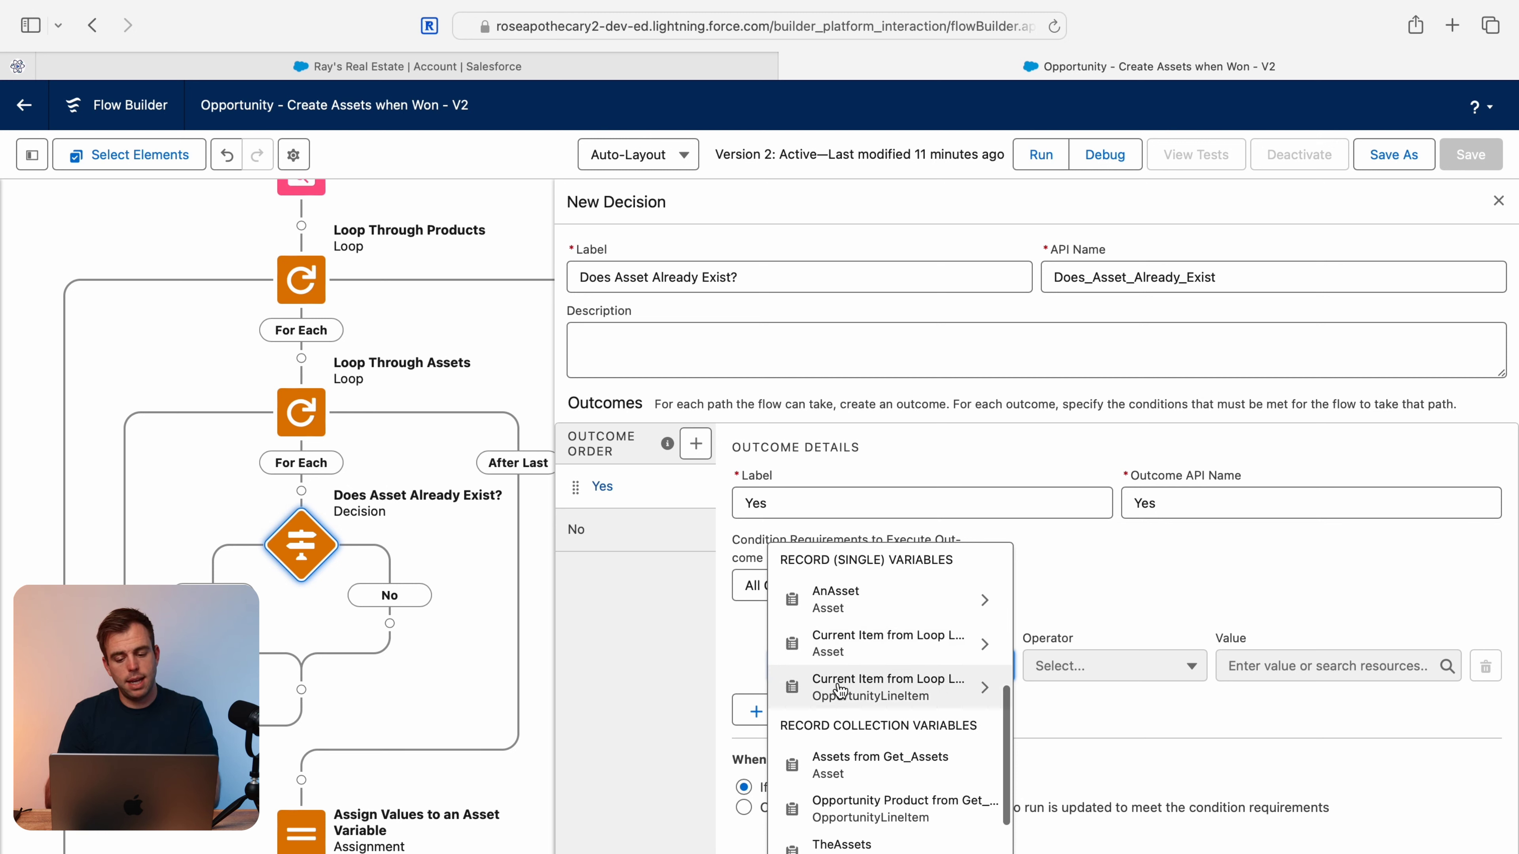
{"action": "left_click", "coordinate": [845, 705]}
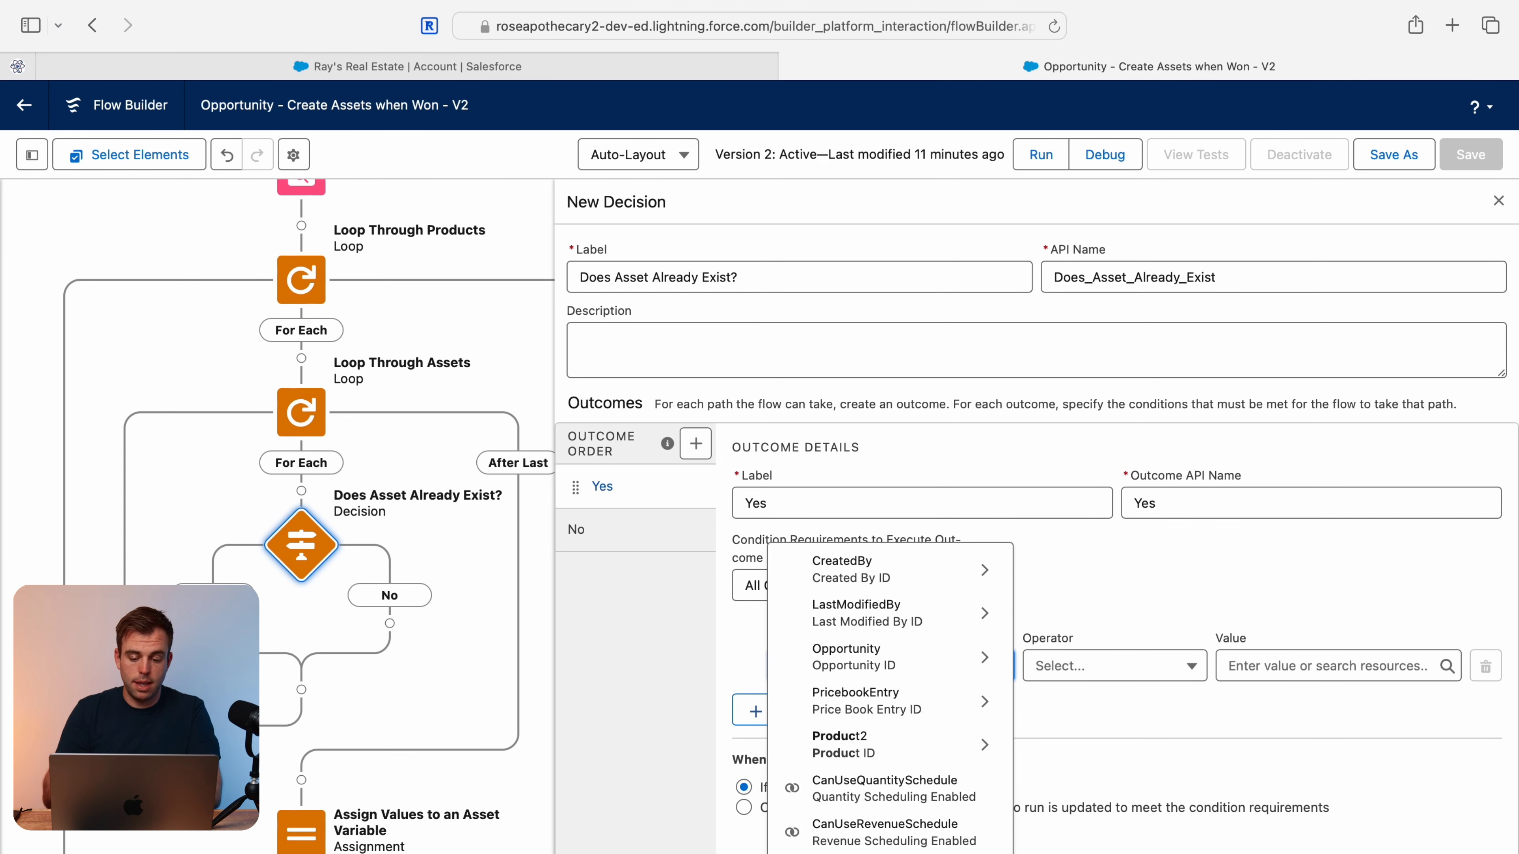
{"action": "scroll", "coordinate": [885, 811], "scroll_direction": "down", "scroll_amount": 4}
{"action": "scroll", "coordinate": [884, 811], "scroll_direction": "down", "scroll_amount": 10}
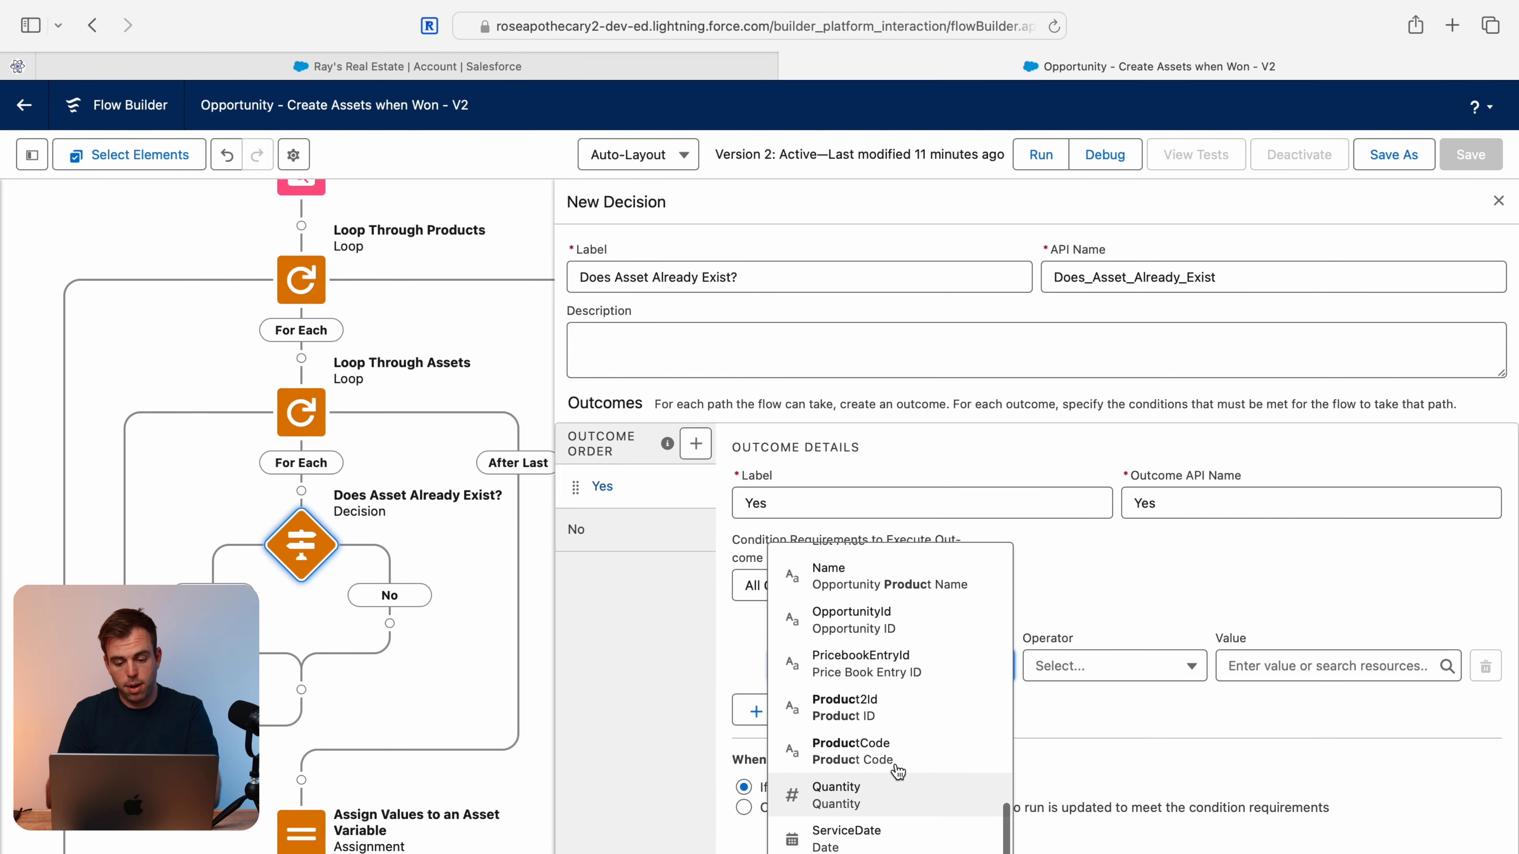
{"action": "left_click", "coordinate": [881, 714]}
Complete the condition with the Equals operator and the Product2Id of the current item from Loop Through Assets
{"action": "left_click", "coordinate": [1293, 666]}
{"action": "left_click", "coordinate": [1205, 719]}
{"action": "left_click", "coordinate": [1292, 666]}
{"action": "scroll", "coordinate": [1305, 744], "scroll_direction": "down", "scroll_amount": 5}
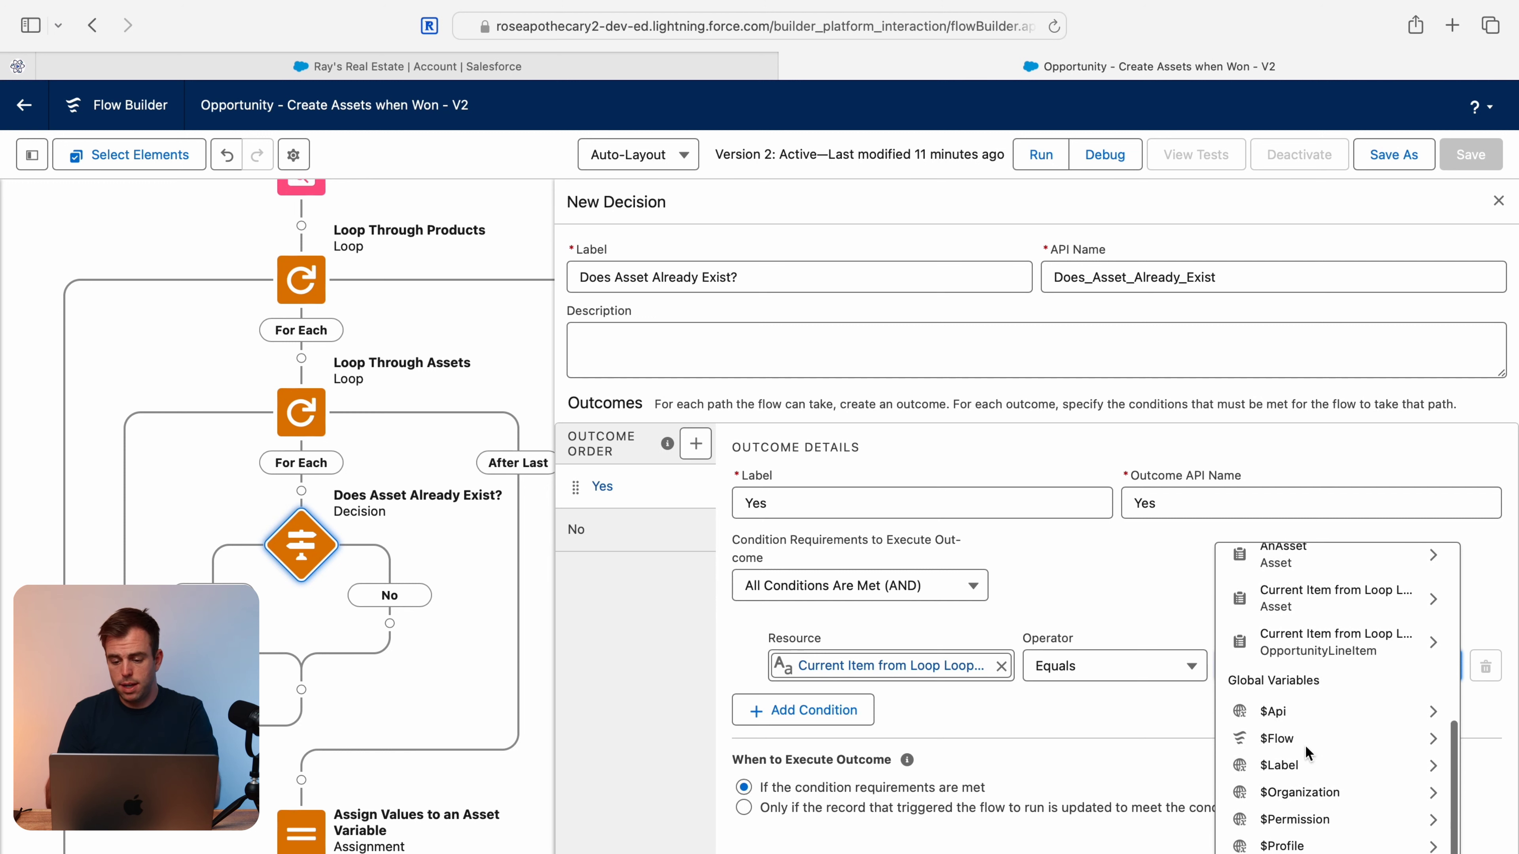
{"action": "scroll", "coordinate": [1307, 742], "scroll_direction": "up", "scroll_amount": 2}
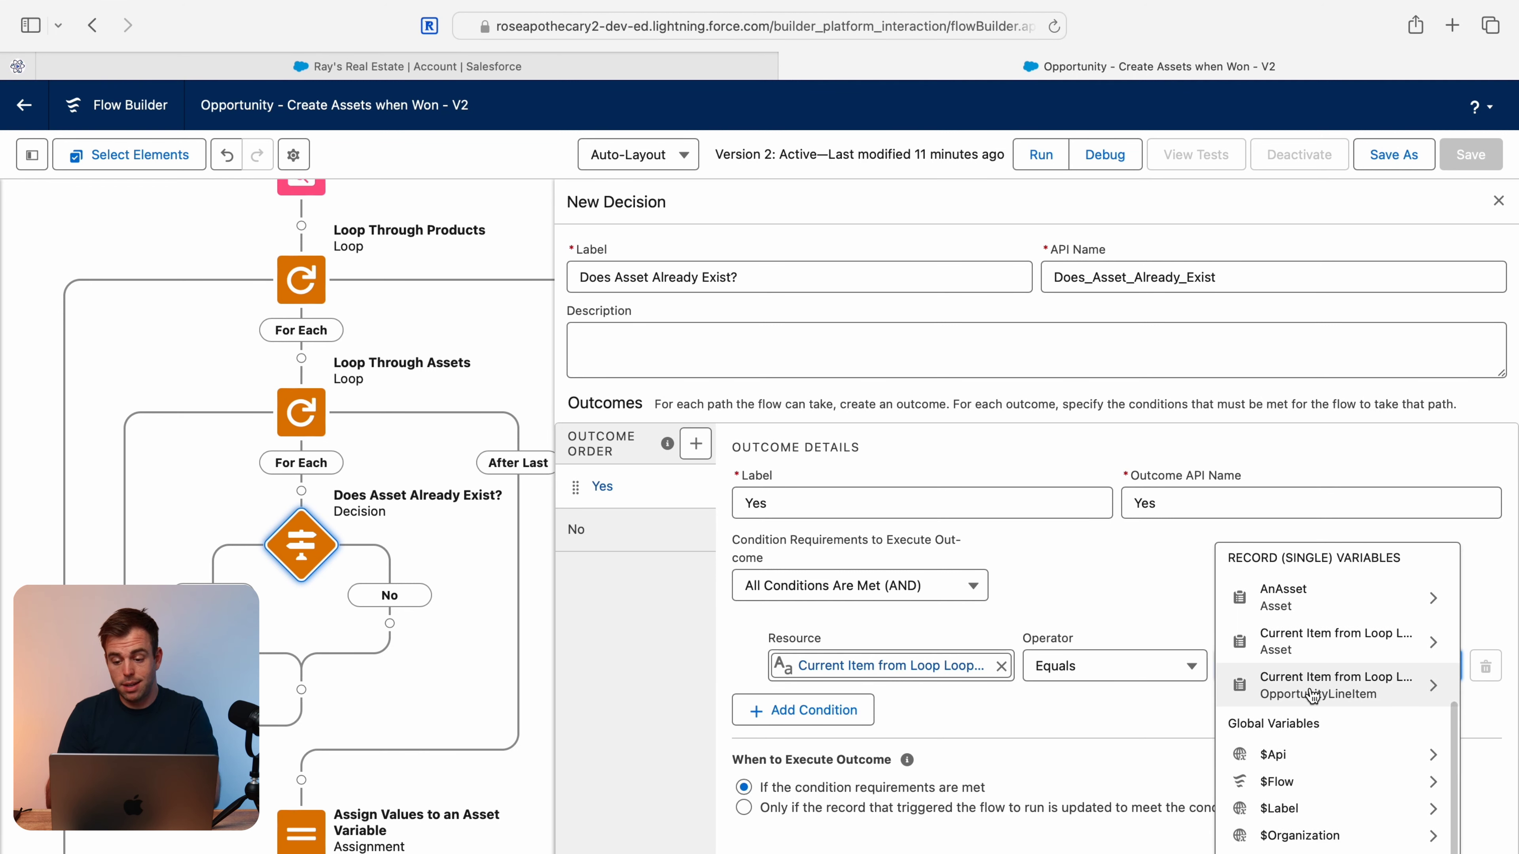
{"action": "left_click", "coordinate": [1286, 649]}
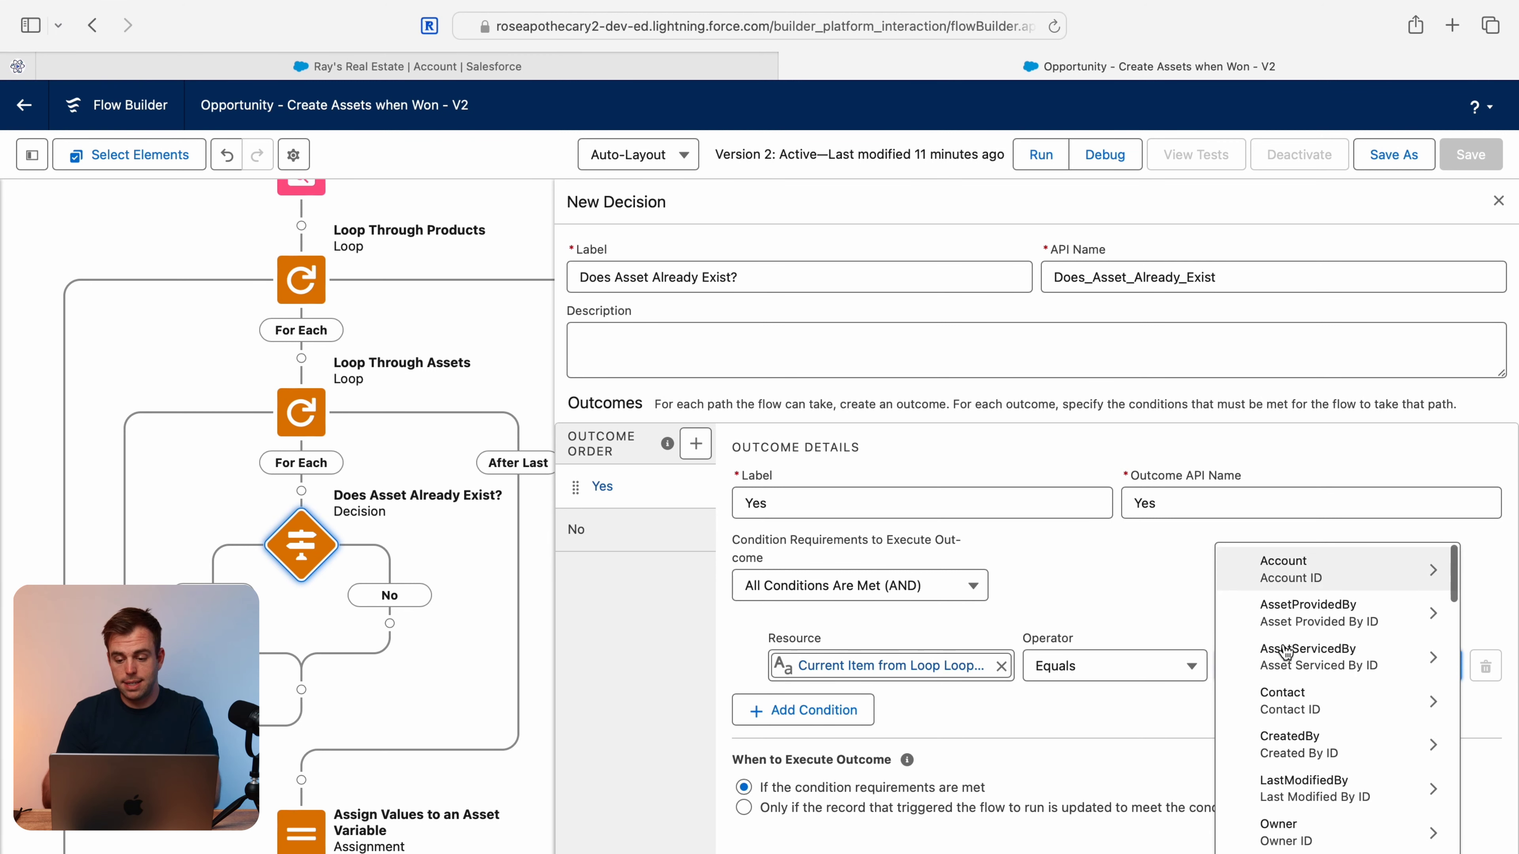
{"action": "type", "text": "product"}
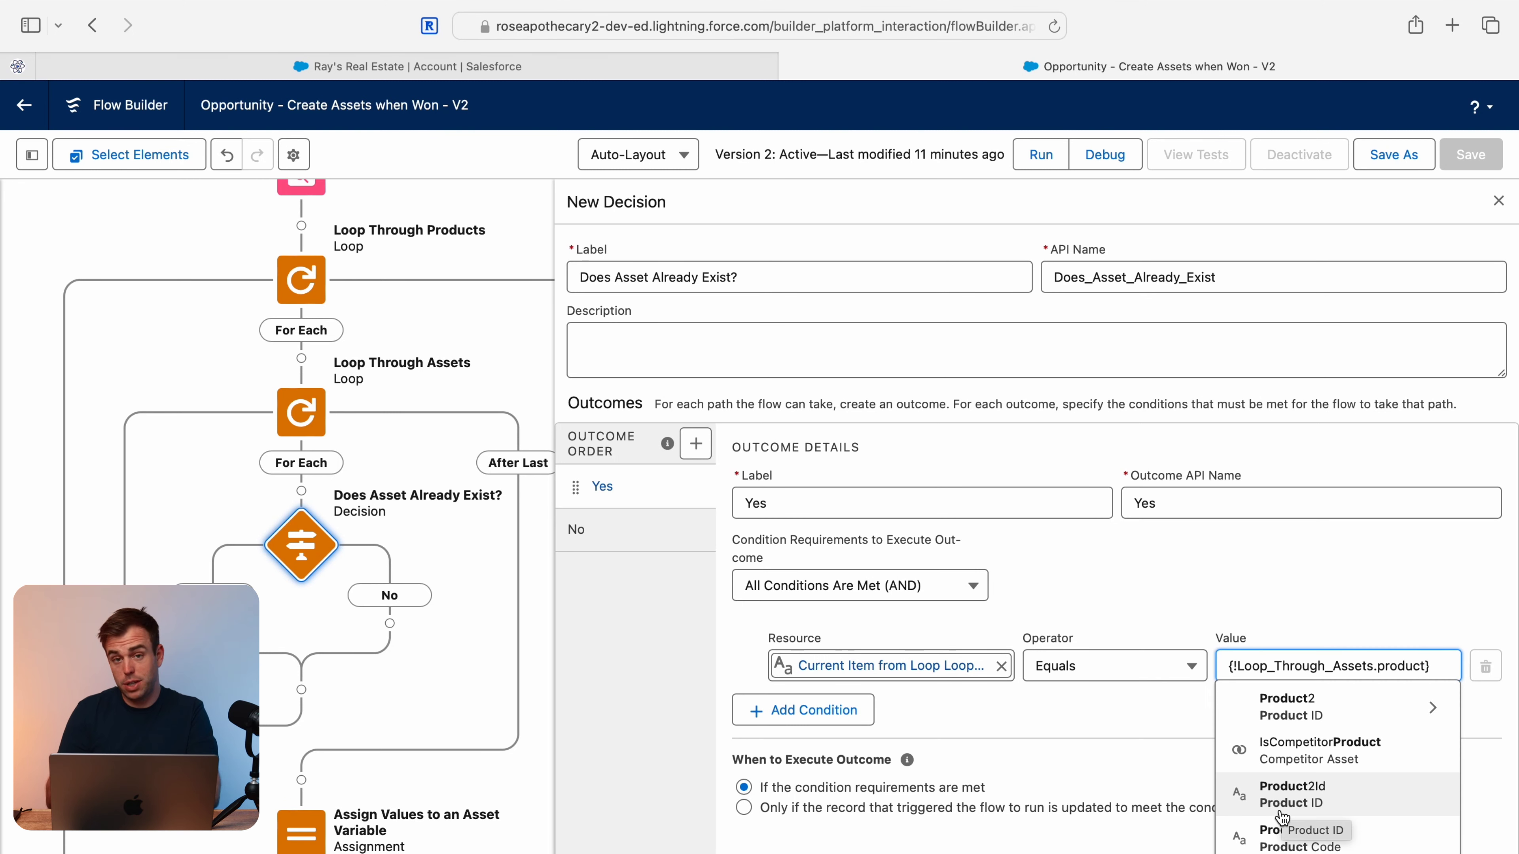
{"action": "left_click", "coordinate": [1282, 817]}
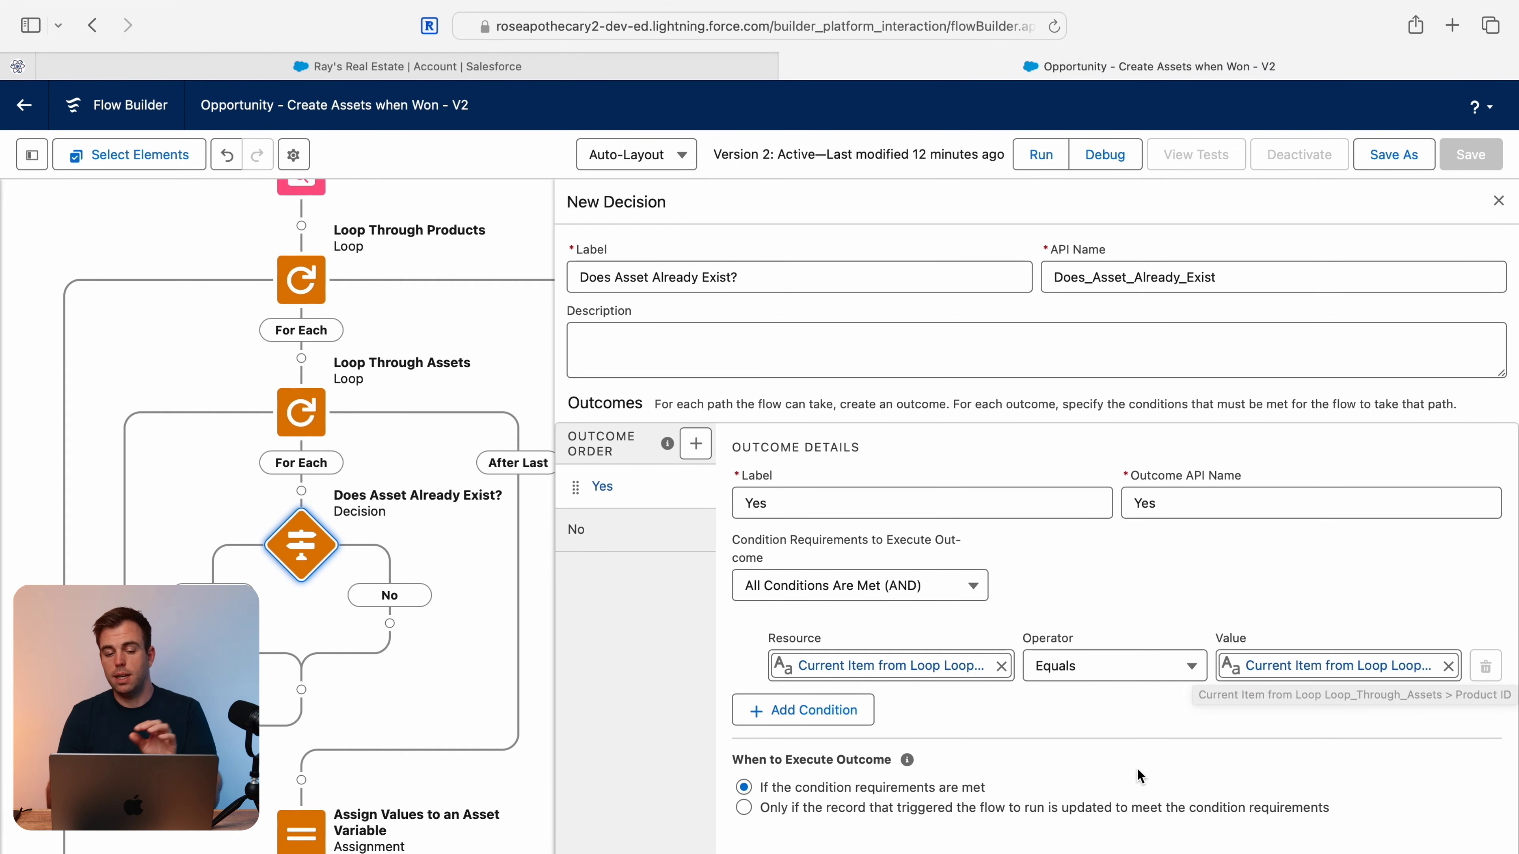
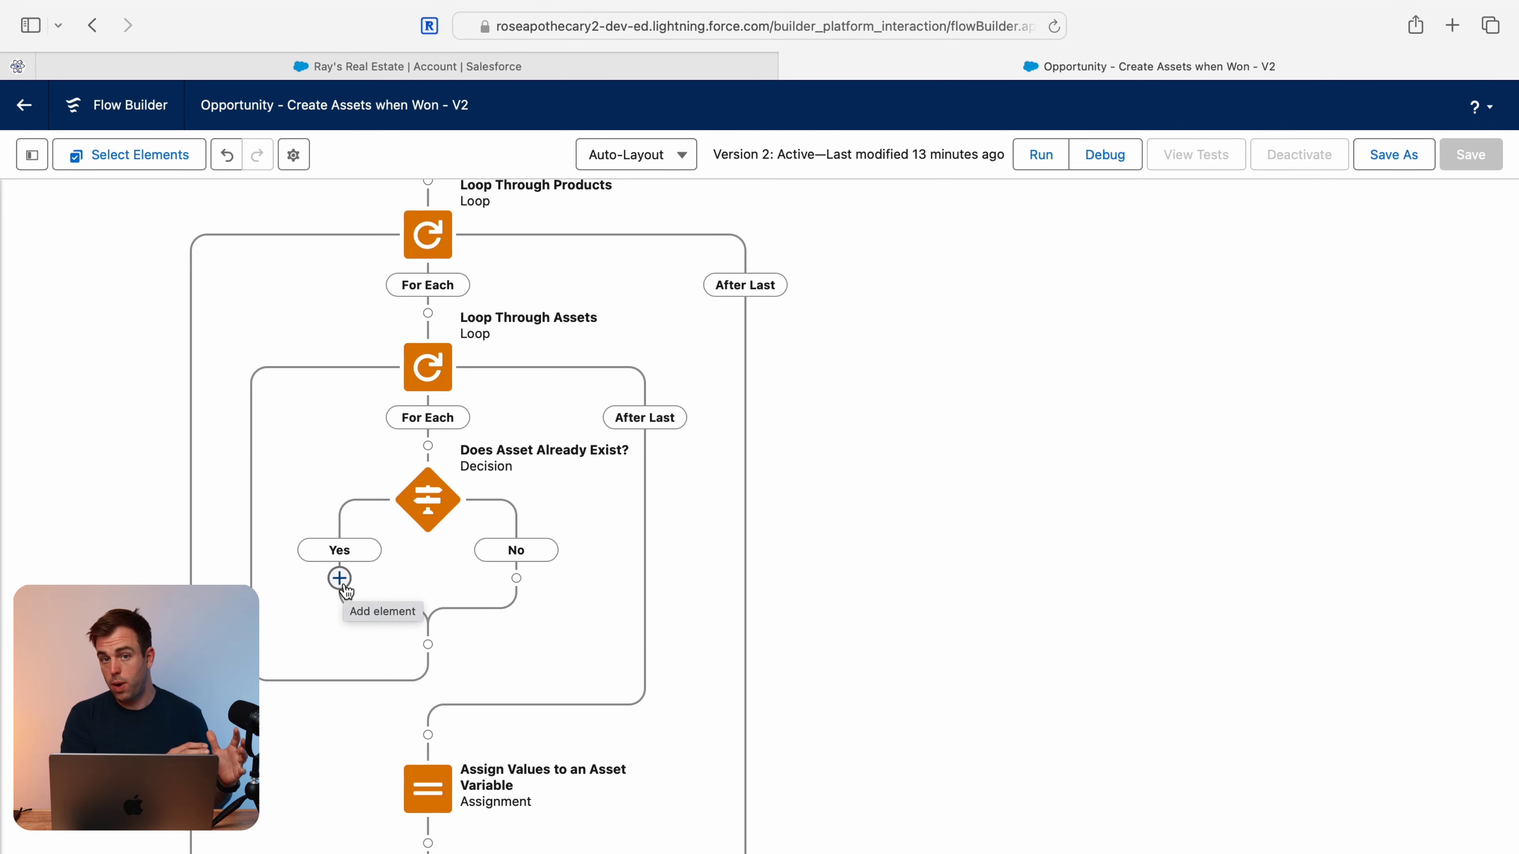
Add an Assignment element on the decision's Yes path, labelled "Update Asset Quantity and Add to New Collection"
{"action": "left_click", "coordinate": [342, 584]}
{"action": "type", "text": "assign"}
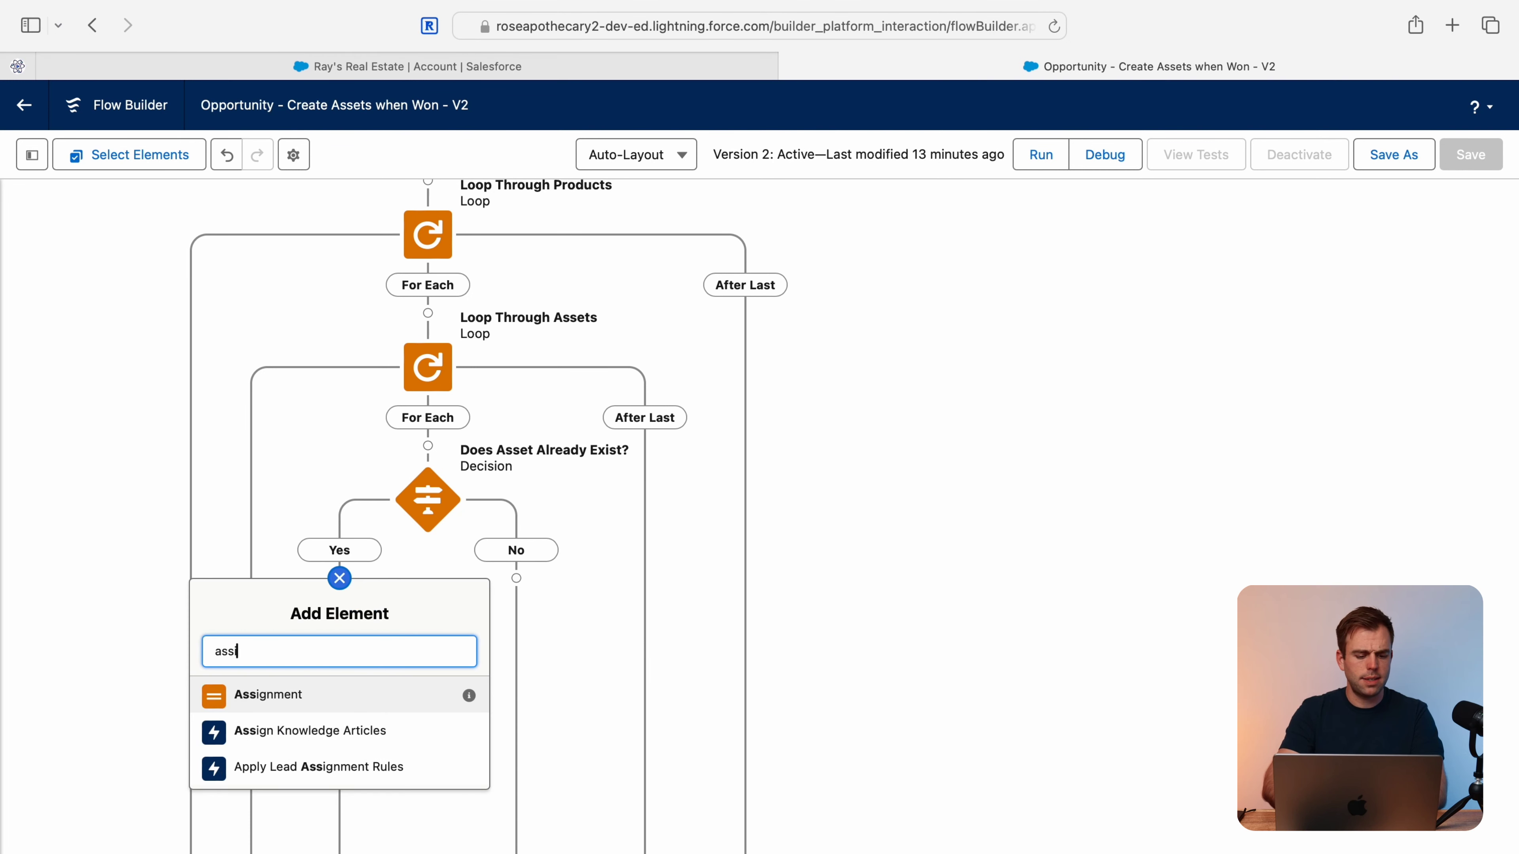
{"action": "left_click", "coordinate": [327, 701]}
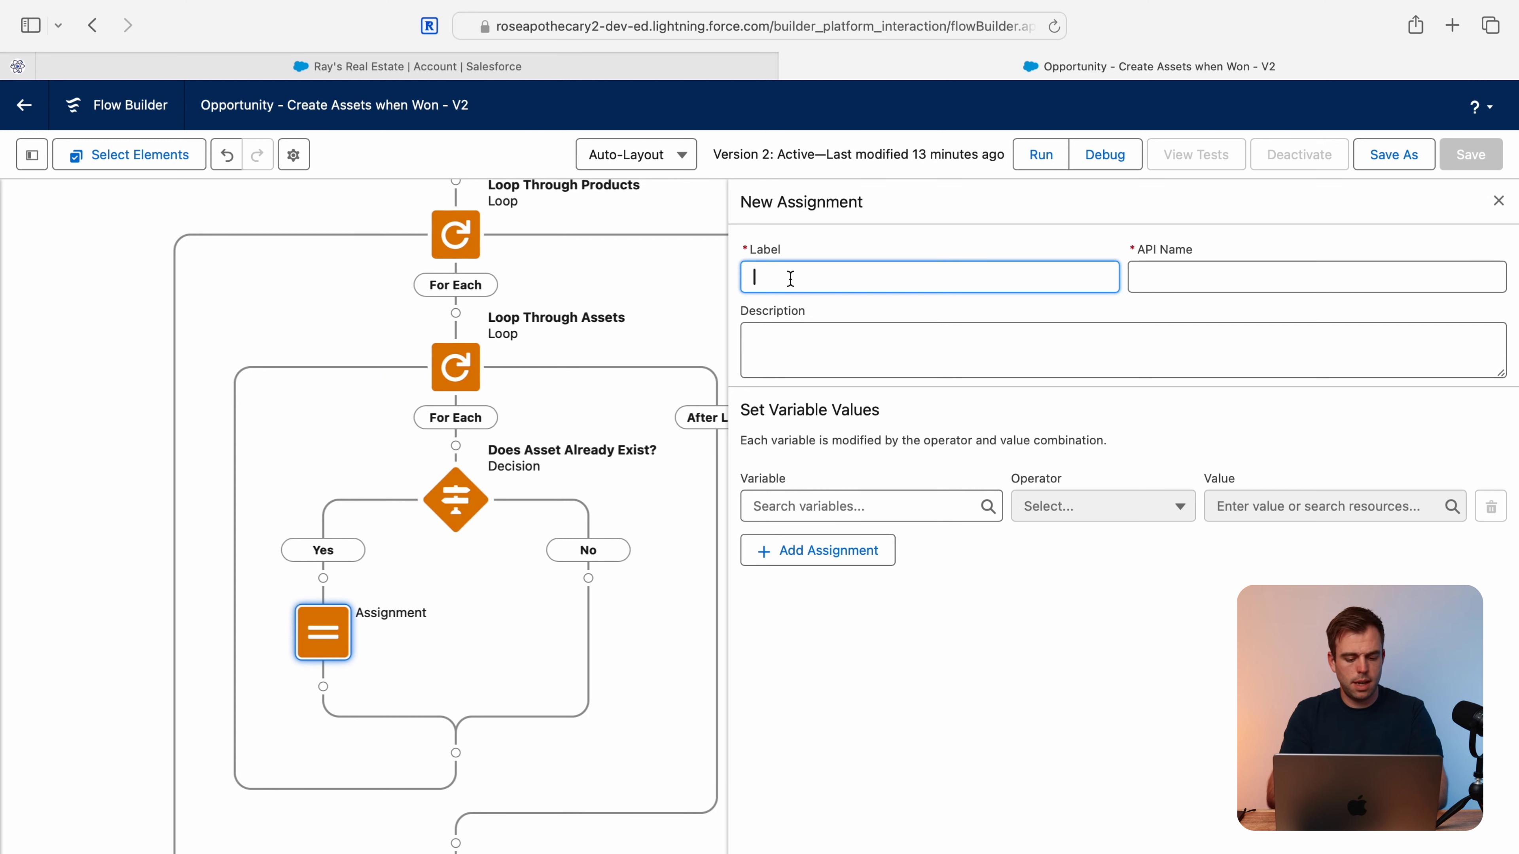
{"action": "type", "text": "Update A"}
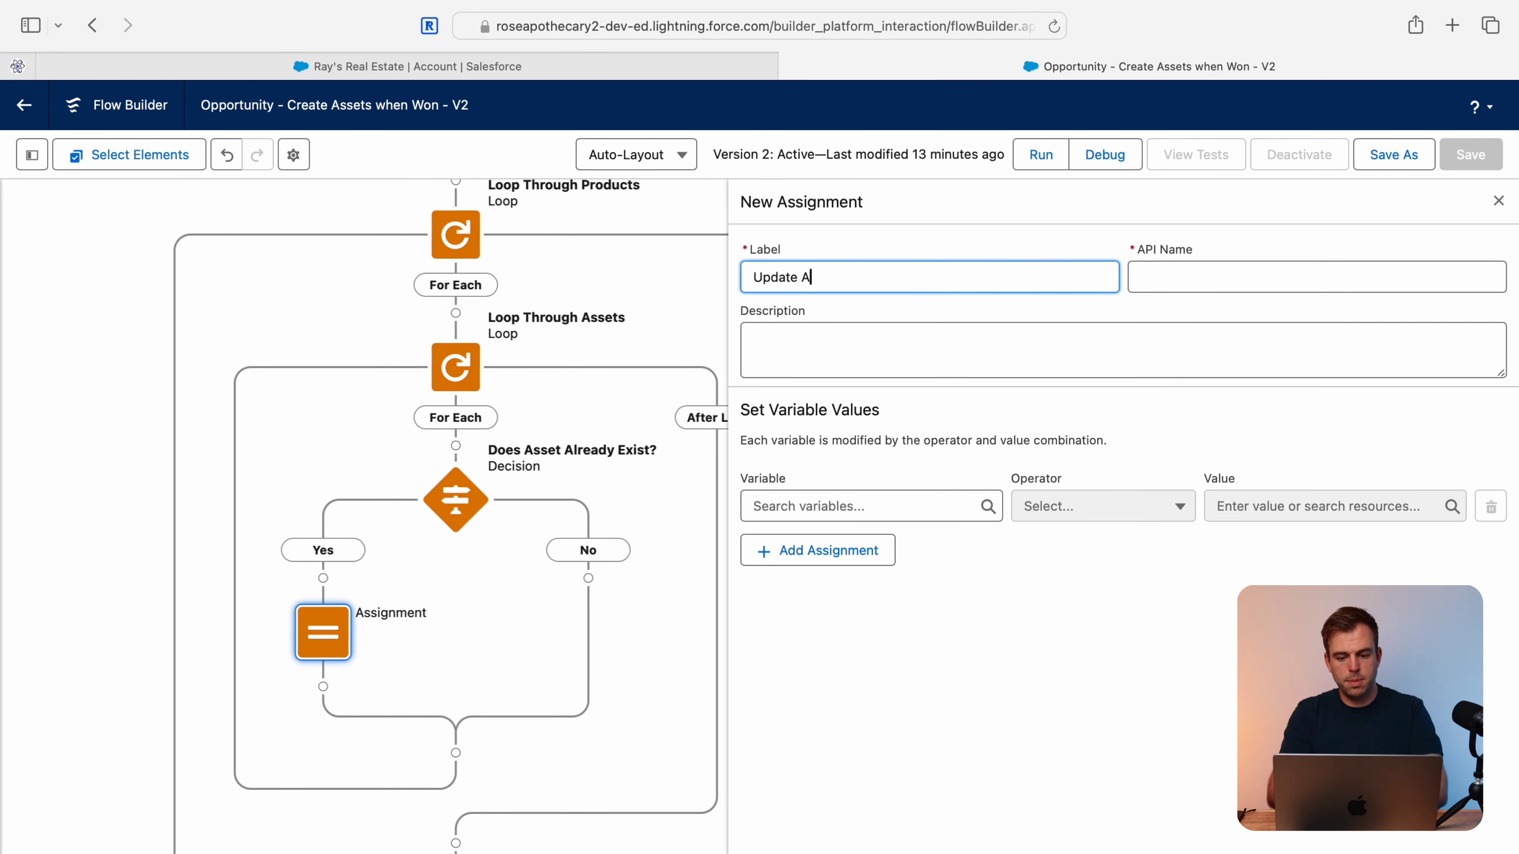
{"action": "type", "text": "sset Quantity and"}
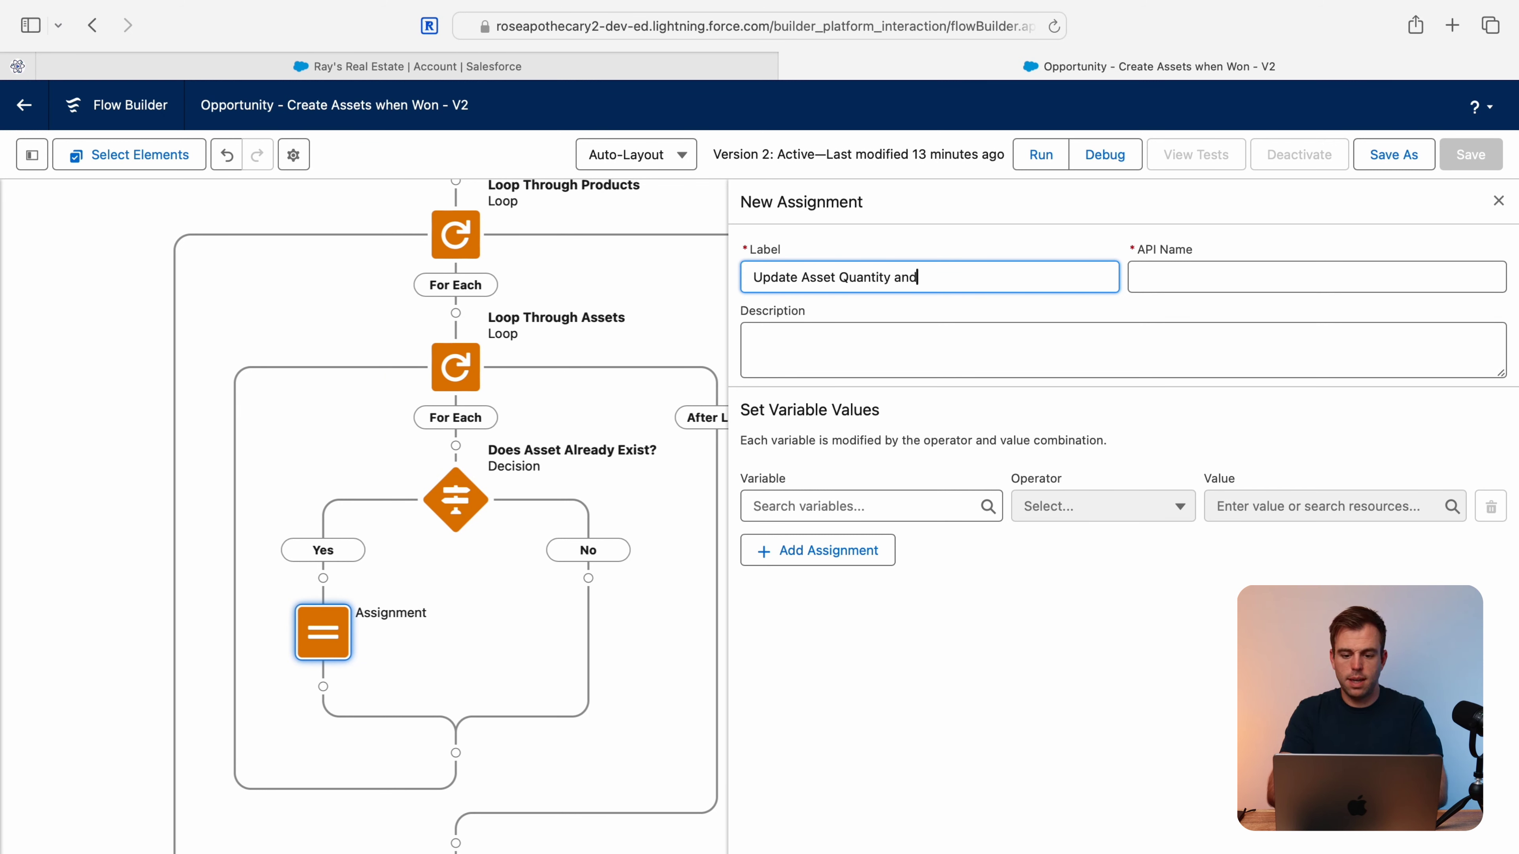
{"action": "type", "text": " Add to New Collection"}
Assign the Loop Through Assets item's Quantity with the Add operator and the Quantity of the current Loop Through Products item
{"action": "left_click", "coordinate": [861, 507]}
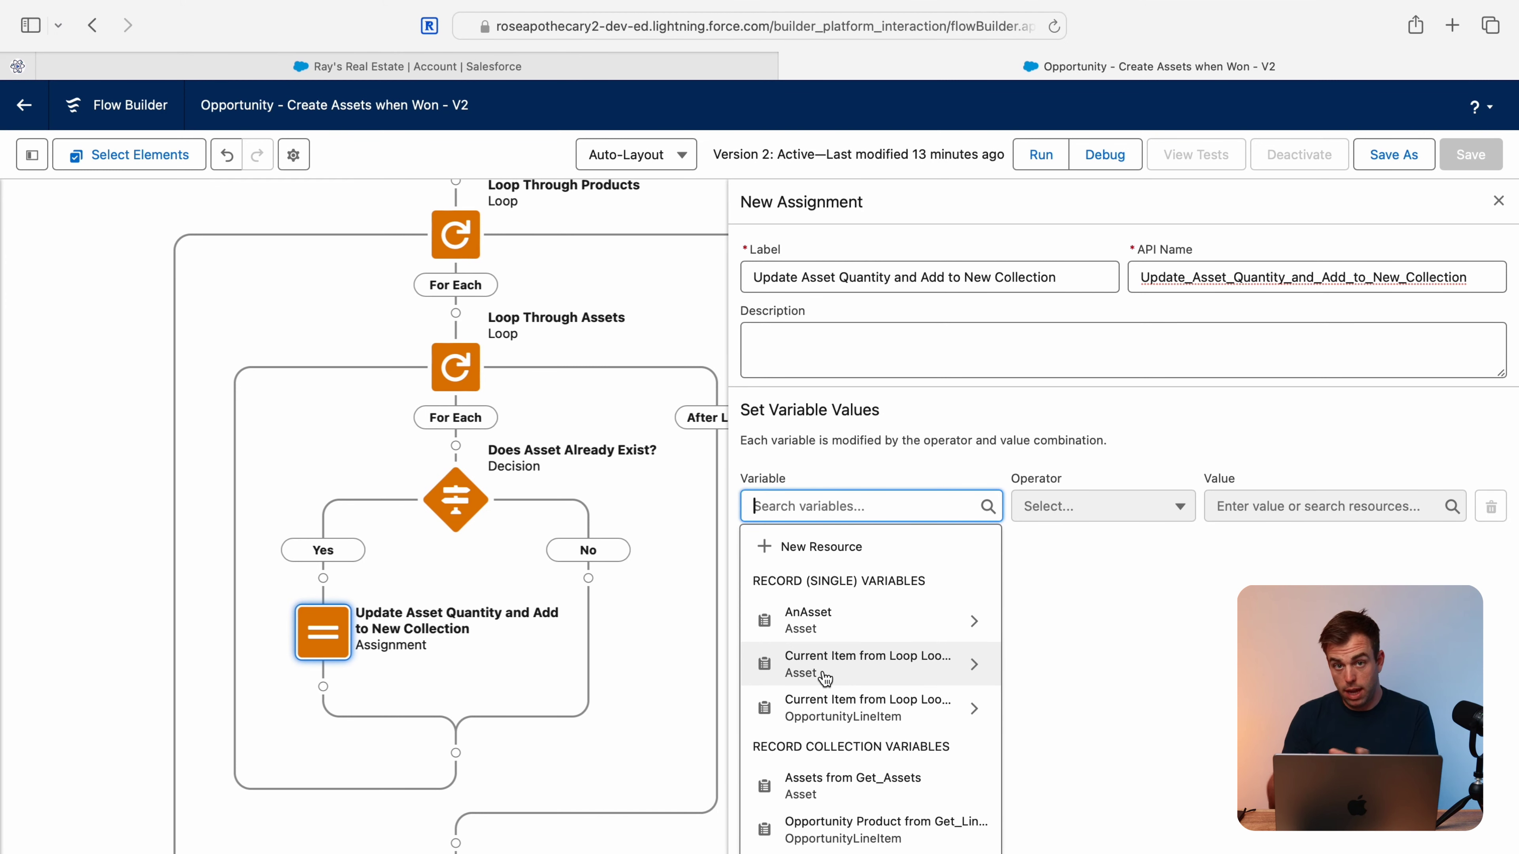
{"action": "left_click", "coordinate": [825, 670]}
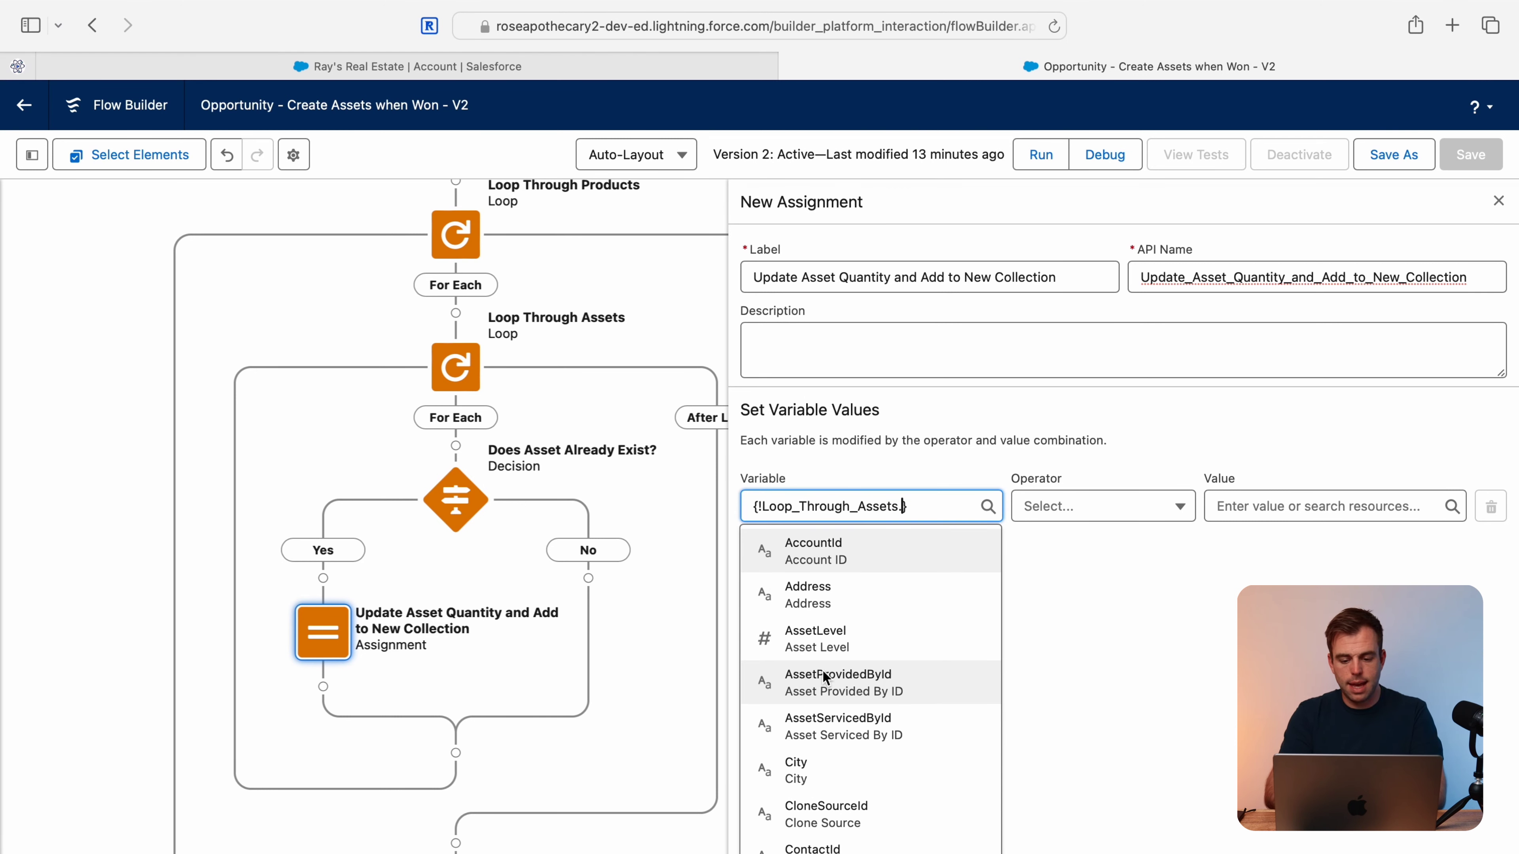
{"action": "type", "text": "quan"}
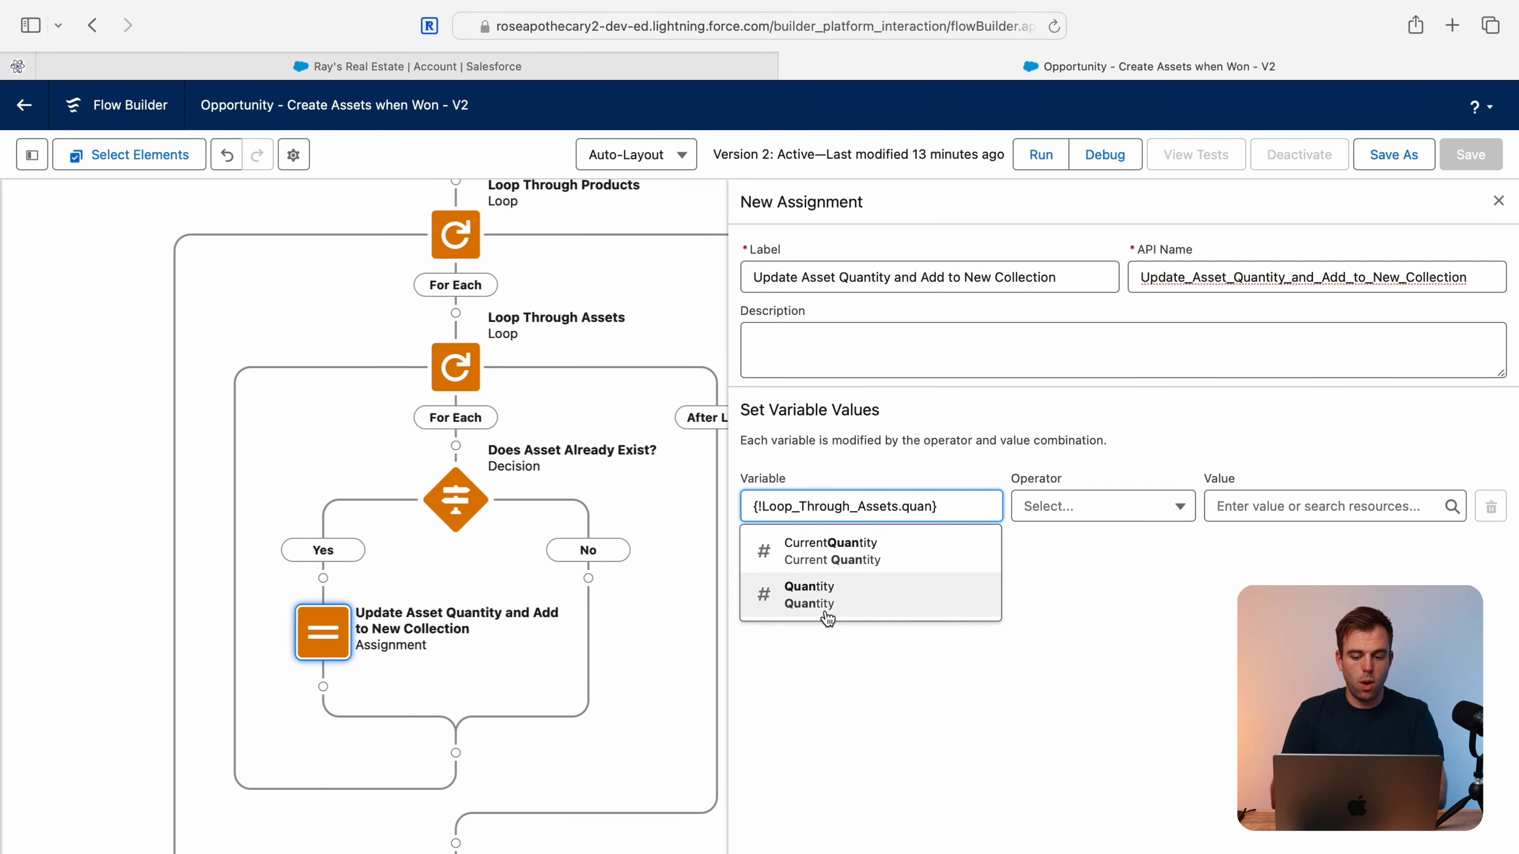
{"action": "left_click", "coordinate": [828, 598]}
{"action": "left_click", "coordinate": [1101, 506]}
{"action": "left_click", "coordinate": [1074, 582]}
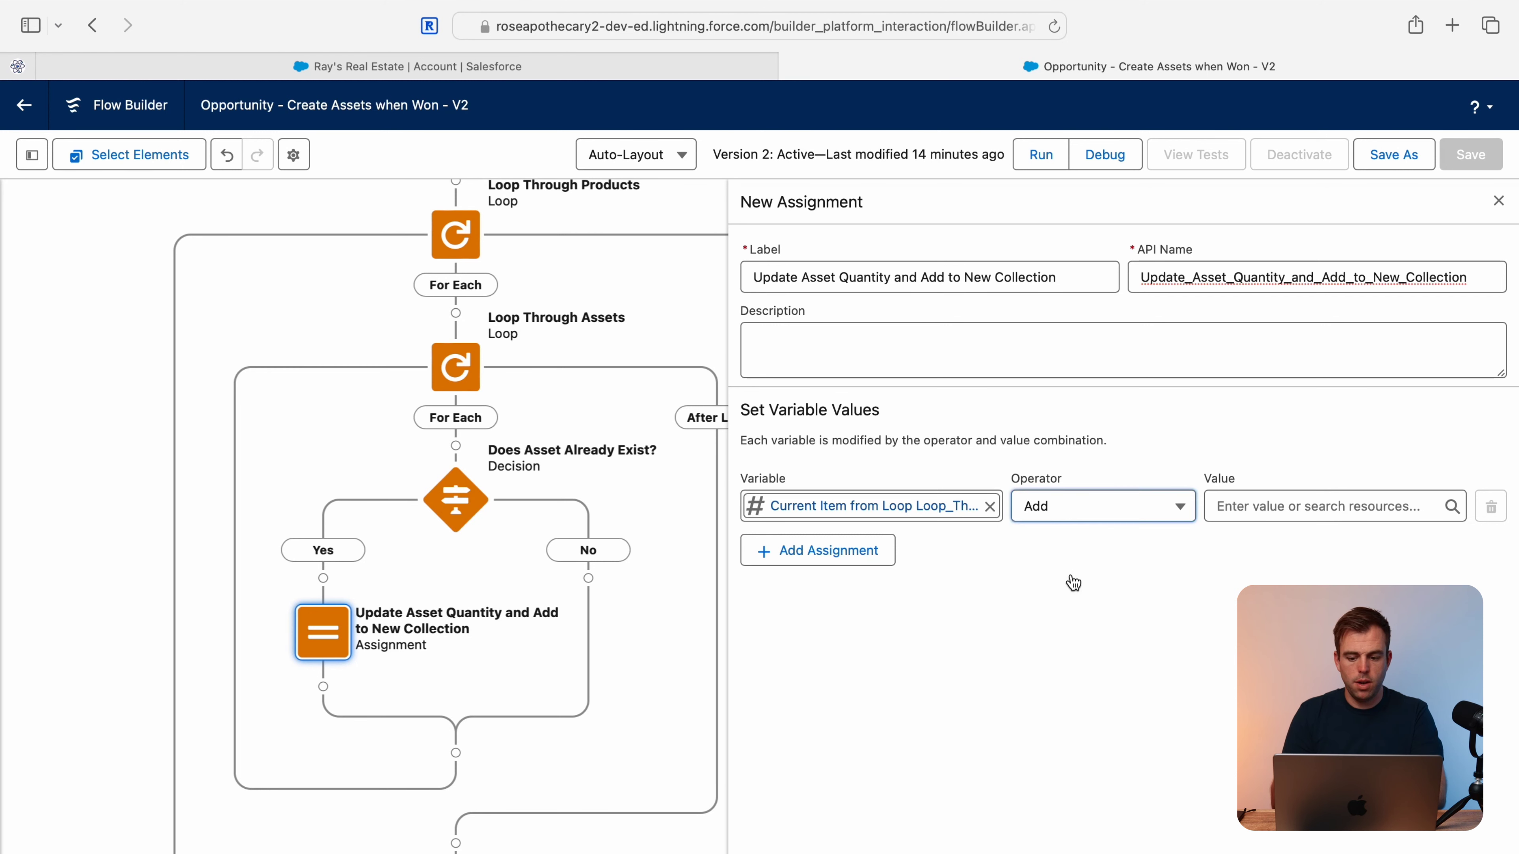
{"action": "left_click", "coordinate": [1237, 509]}
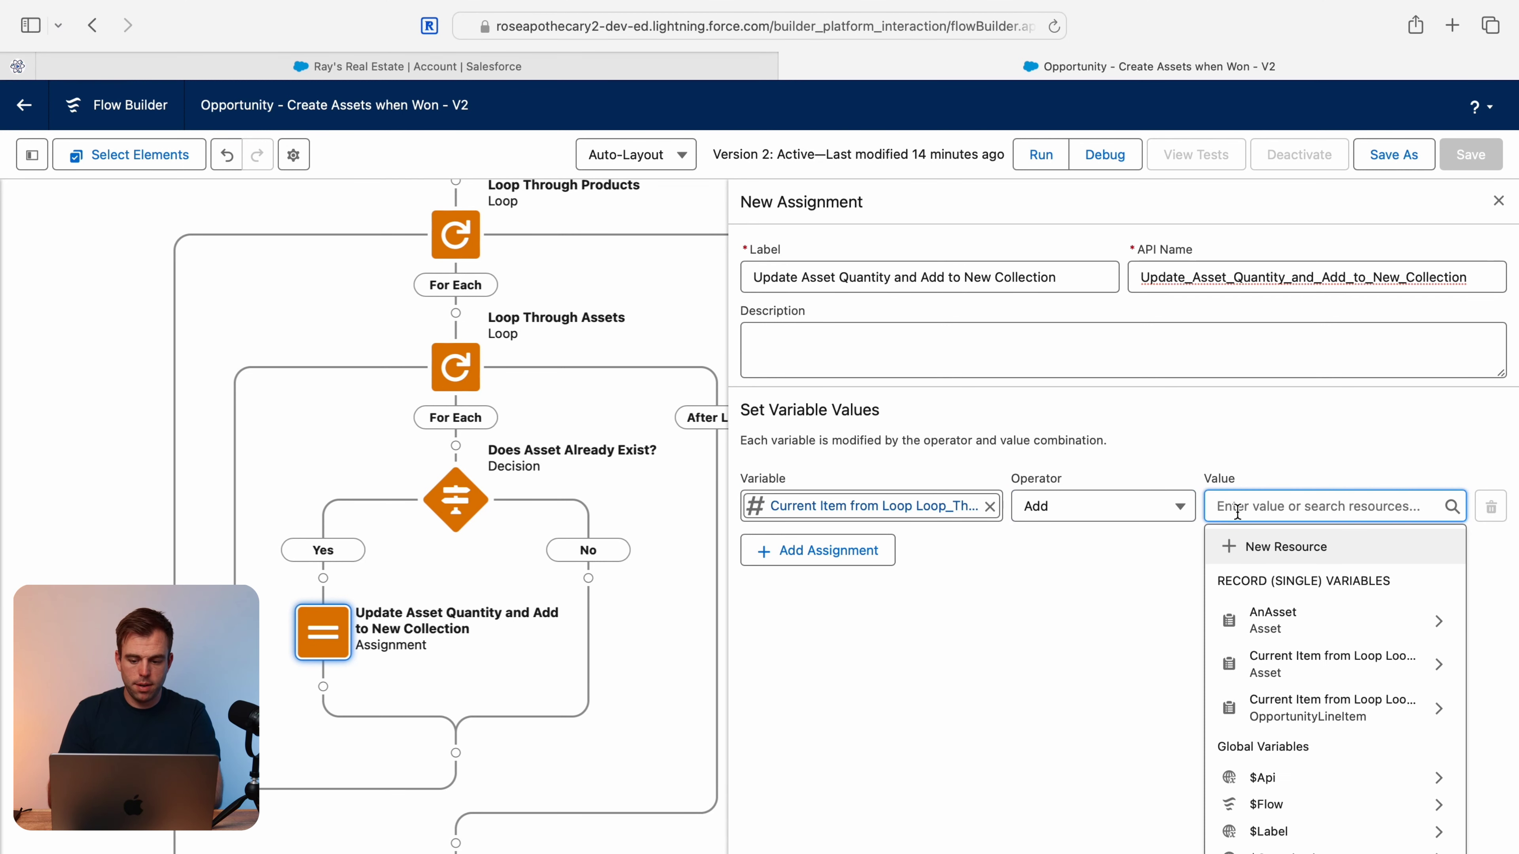
{"action": "left_click", "coordinate": [1297, 709]}
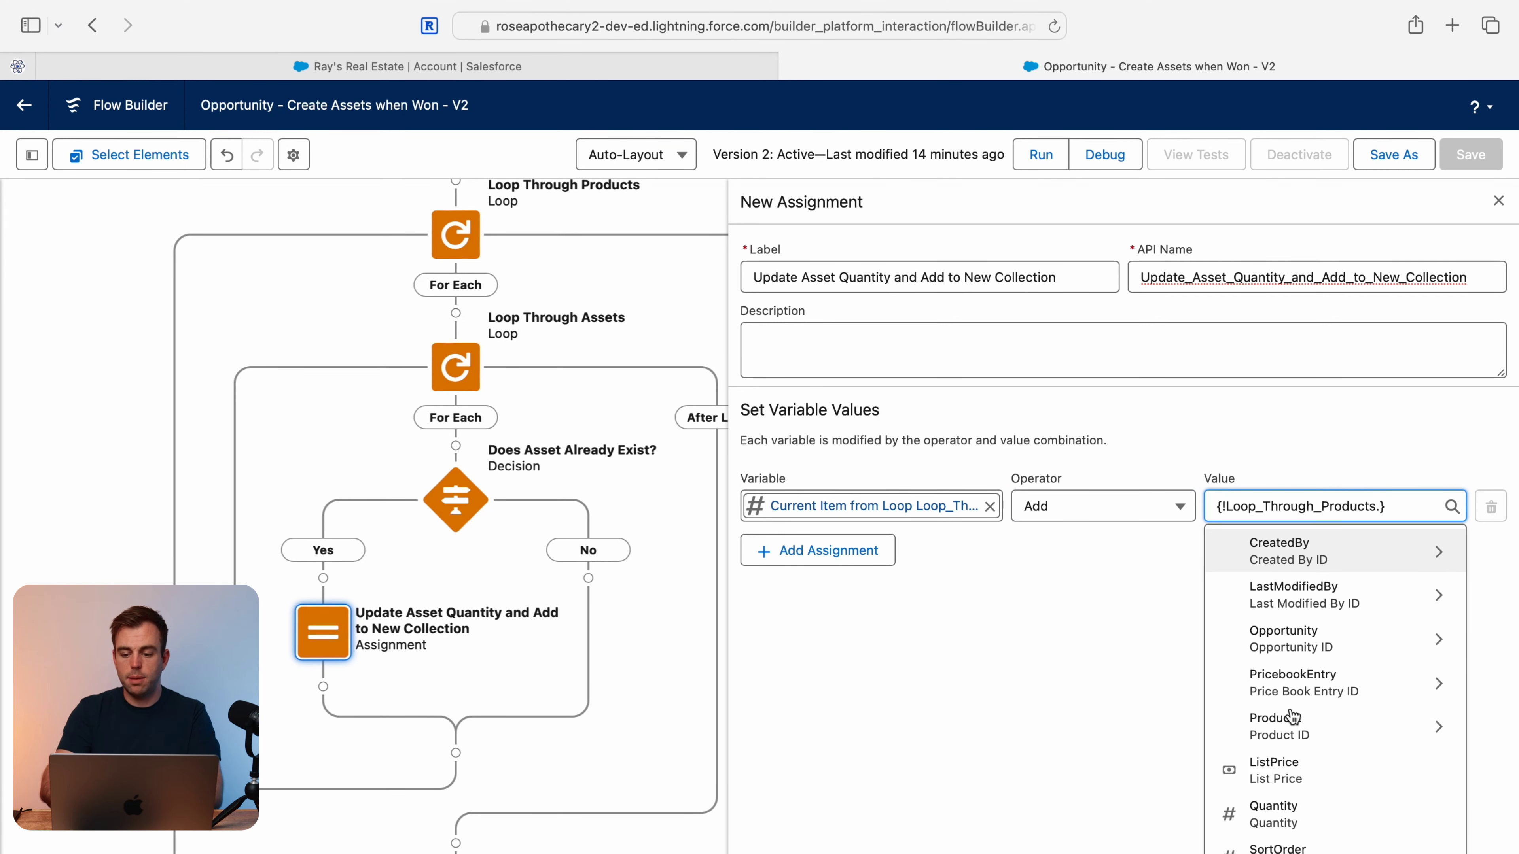
{"action": "type", "text": "quant"}
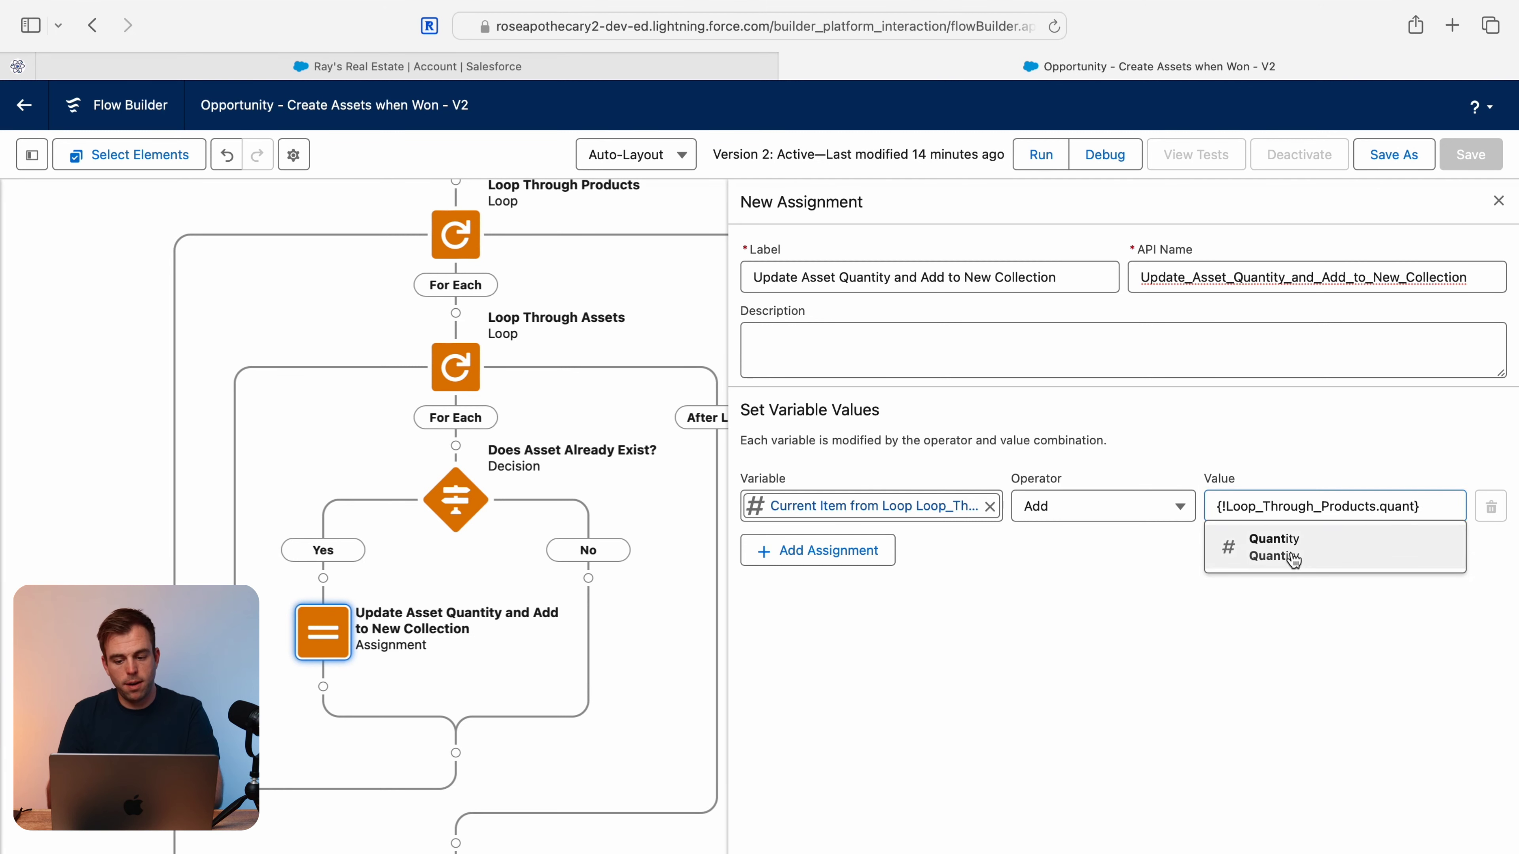
{"action": "left_click", "coordinate": [1292, 559]}
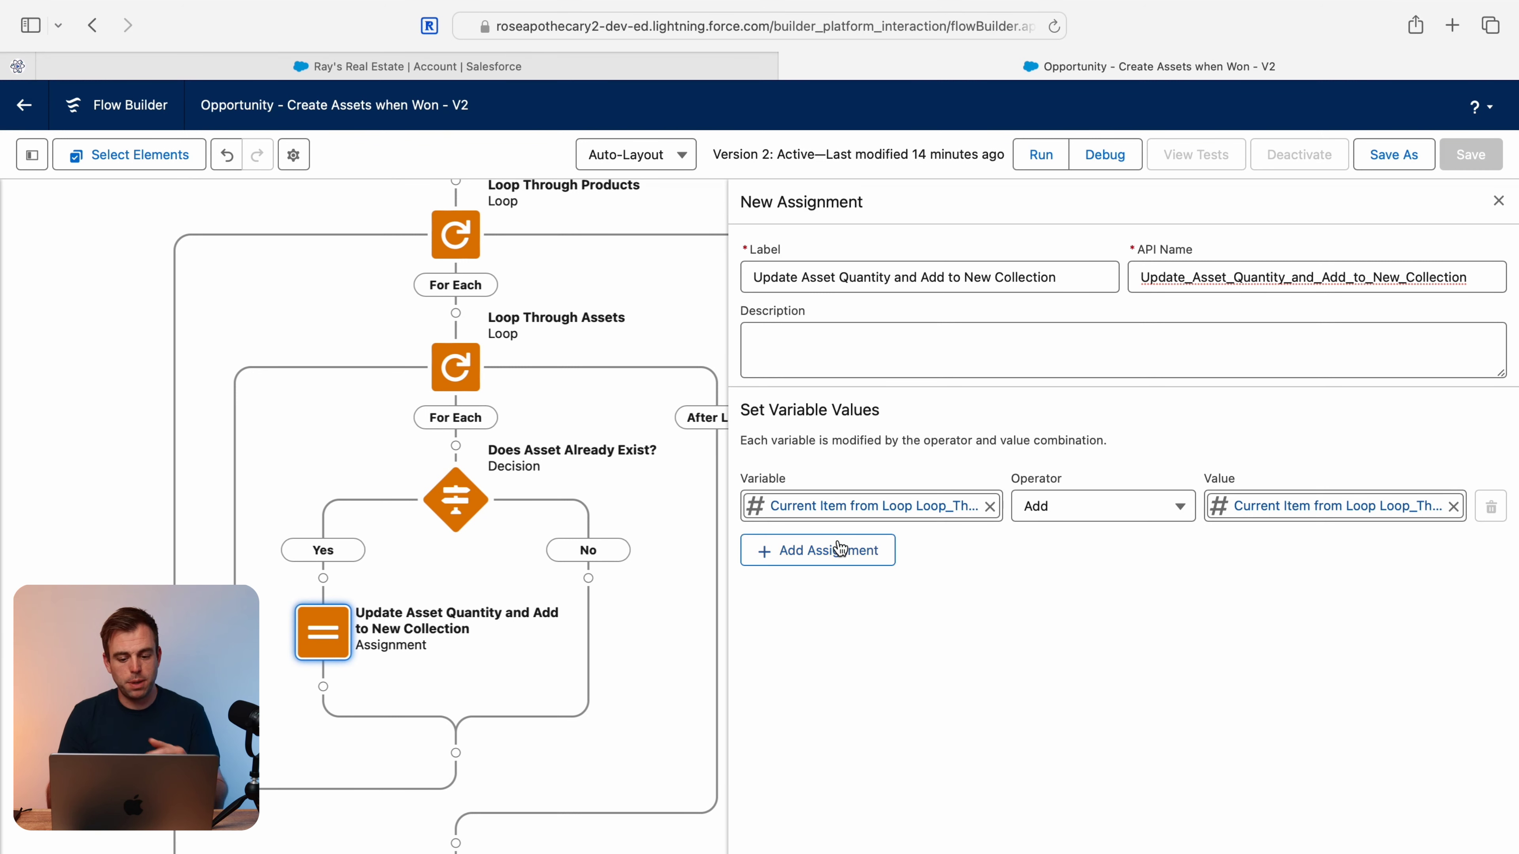
Add a second assignment row and start a new Variable resource for it with the API name UpdatedAssets
{"action": "left_click", "coordinate": [824, 571]}
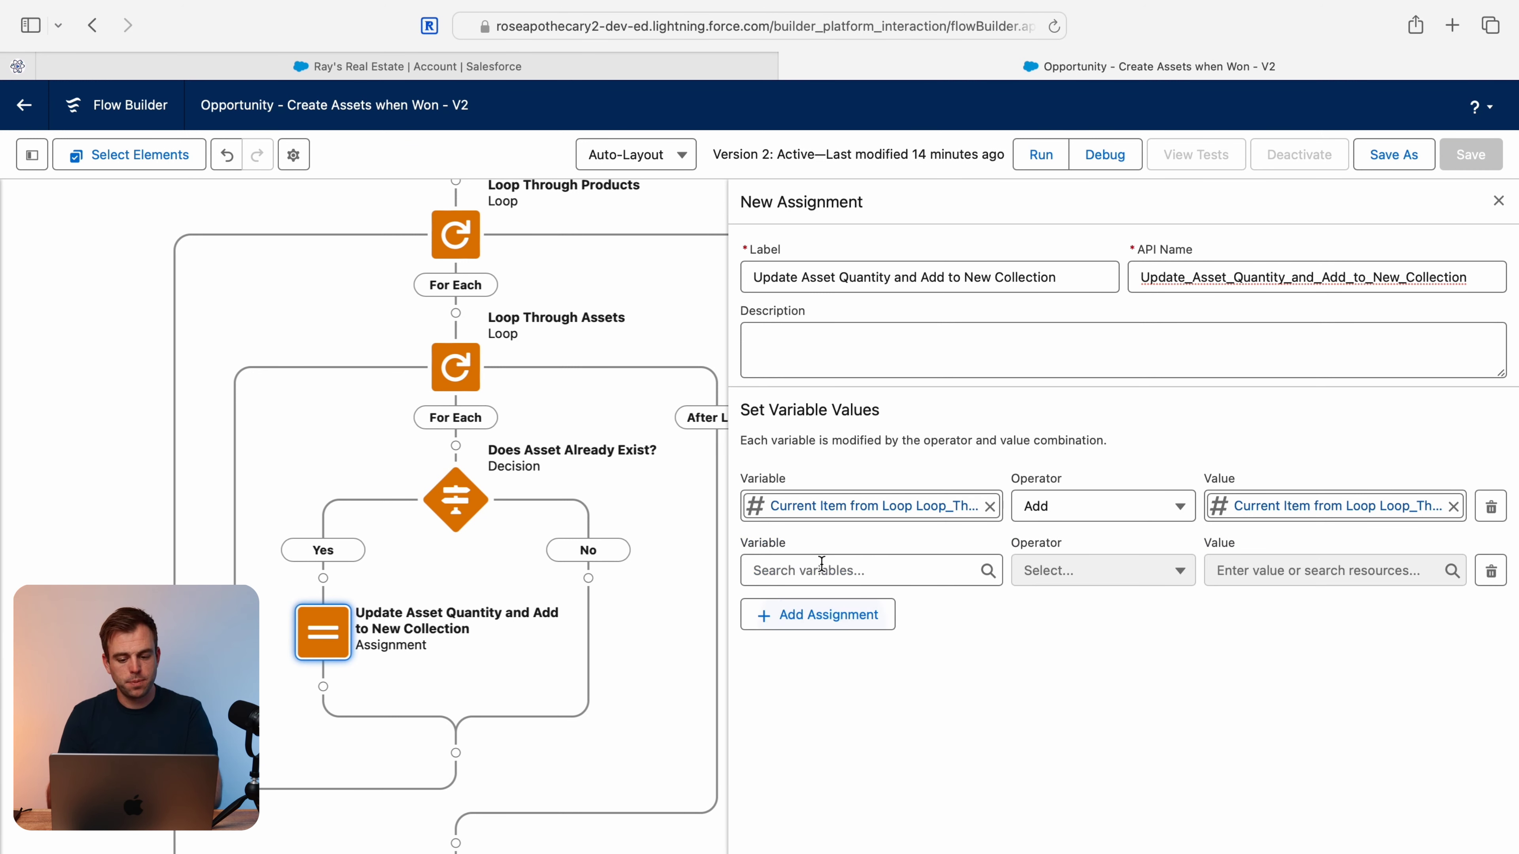
{"action": "left_click", "coordinate": [799, 571]}
{"action": "left_click", "coordinate": [822, 565]}
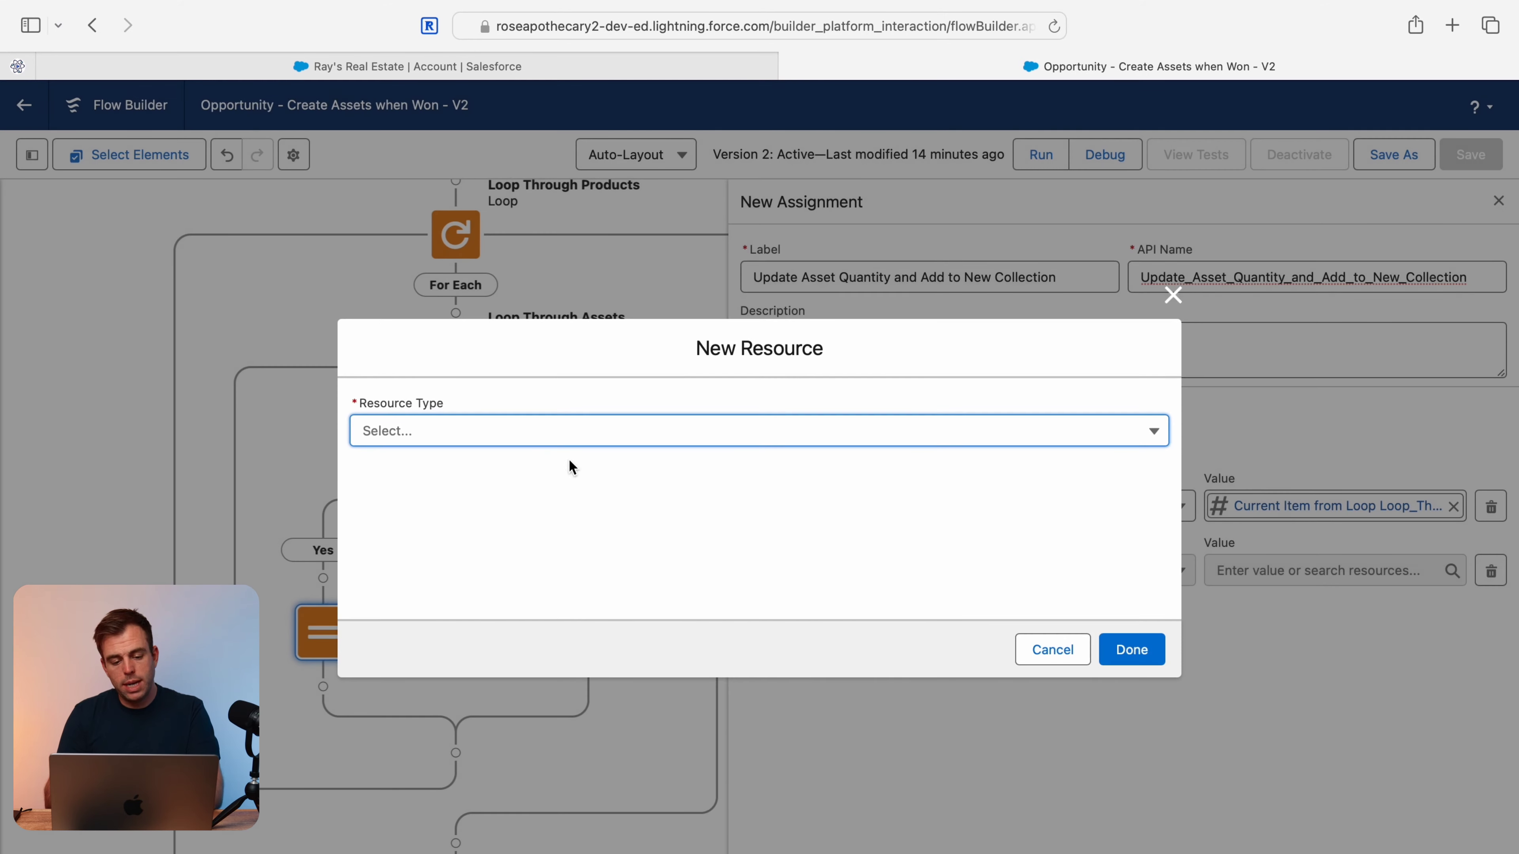
{"action": "left_click", "coordinate": [541, 441]}
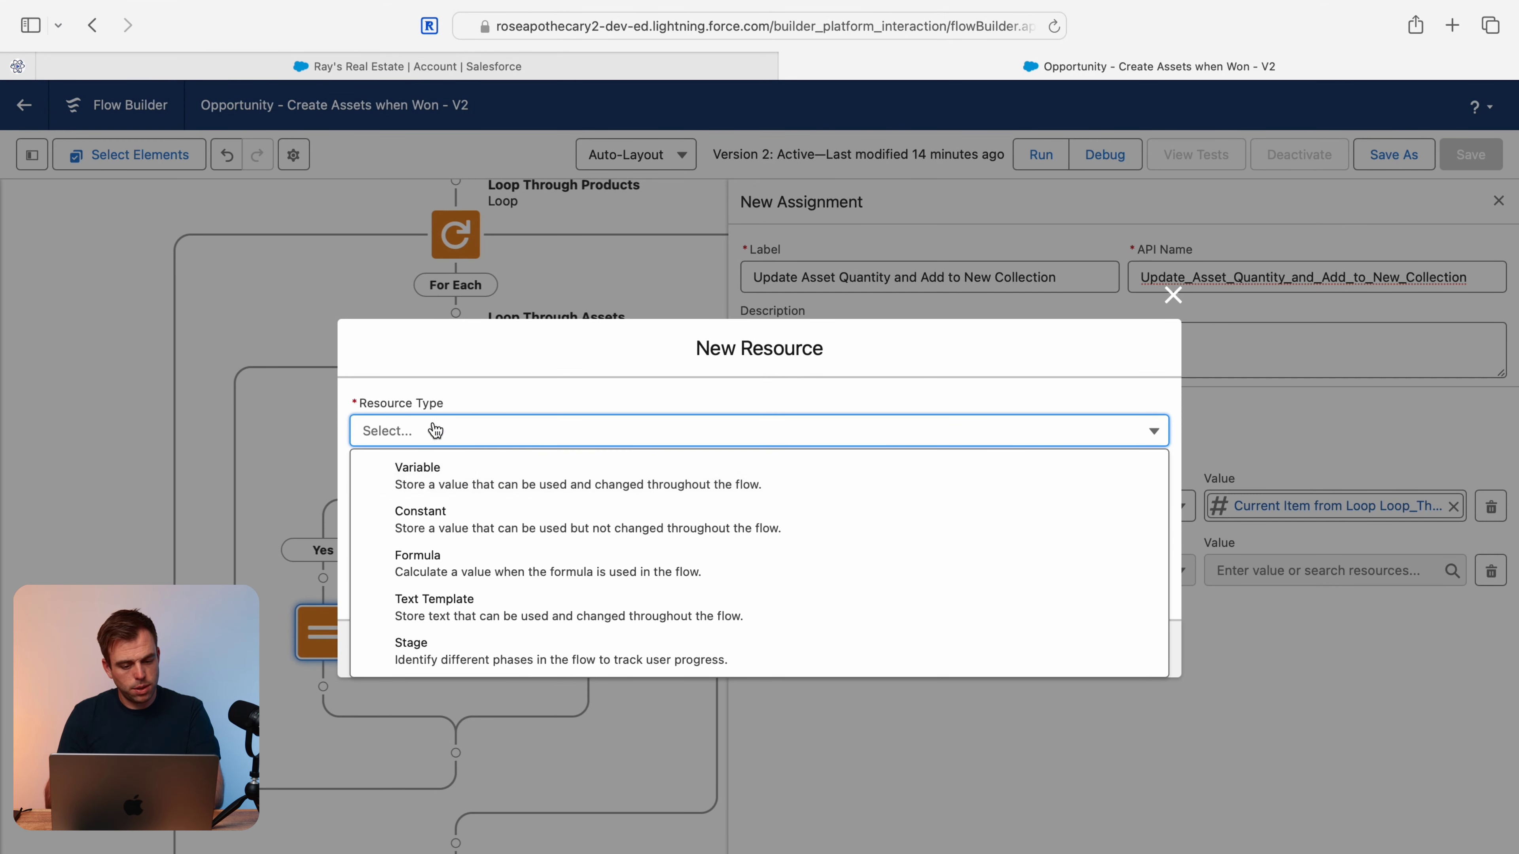
{"action": "left_click", "coordinate": [441, 479]}
{"action": "left_click", "coordinate": [436, 482]}
{"action": "type", "text": "UpdatedAssets"}
{"action": "key", "text": "Tab"}
Define UpdatedAssets as a Record variable allowing multiple values for the Asset object, and finish creating it
{"action": "left_click", "coordinate": [499, 622]}
{"action": "left_click", "coordinate": [485, 318]}
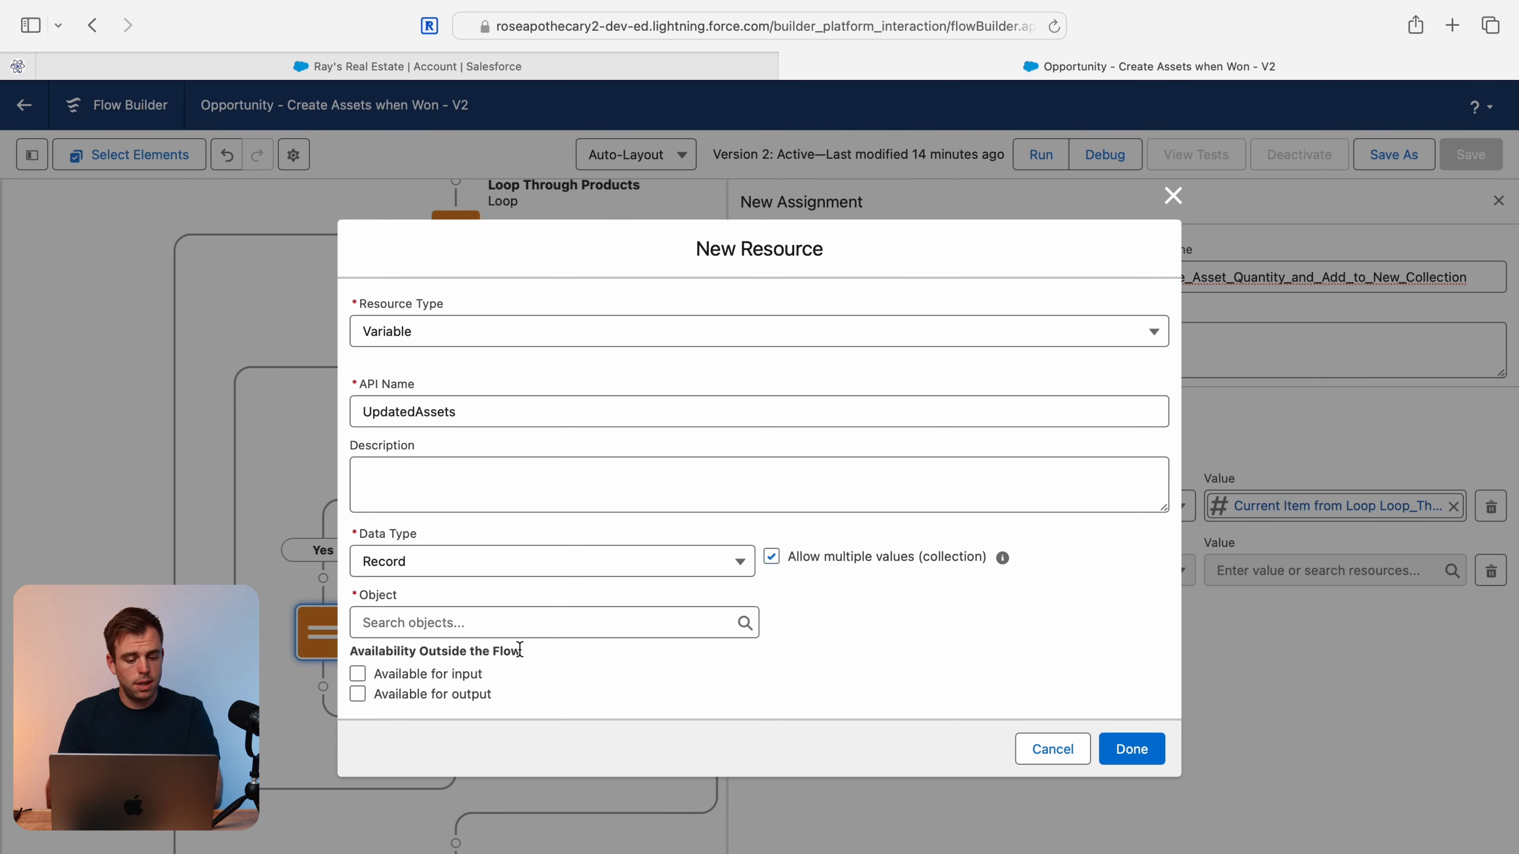
{"action": "left_click", "coordinate": [507, 622]}
{"action": "type", "text": "asset"}
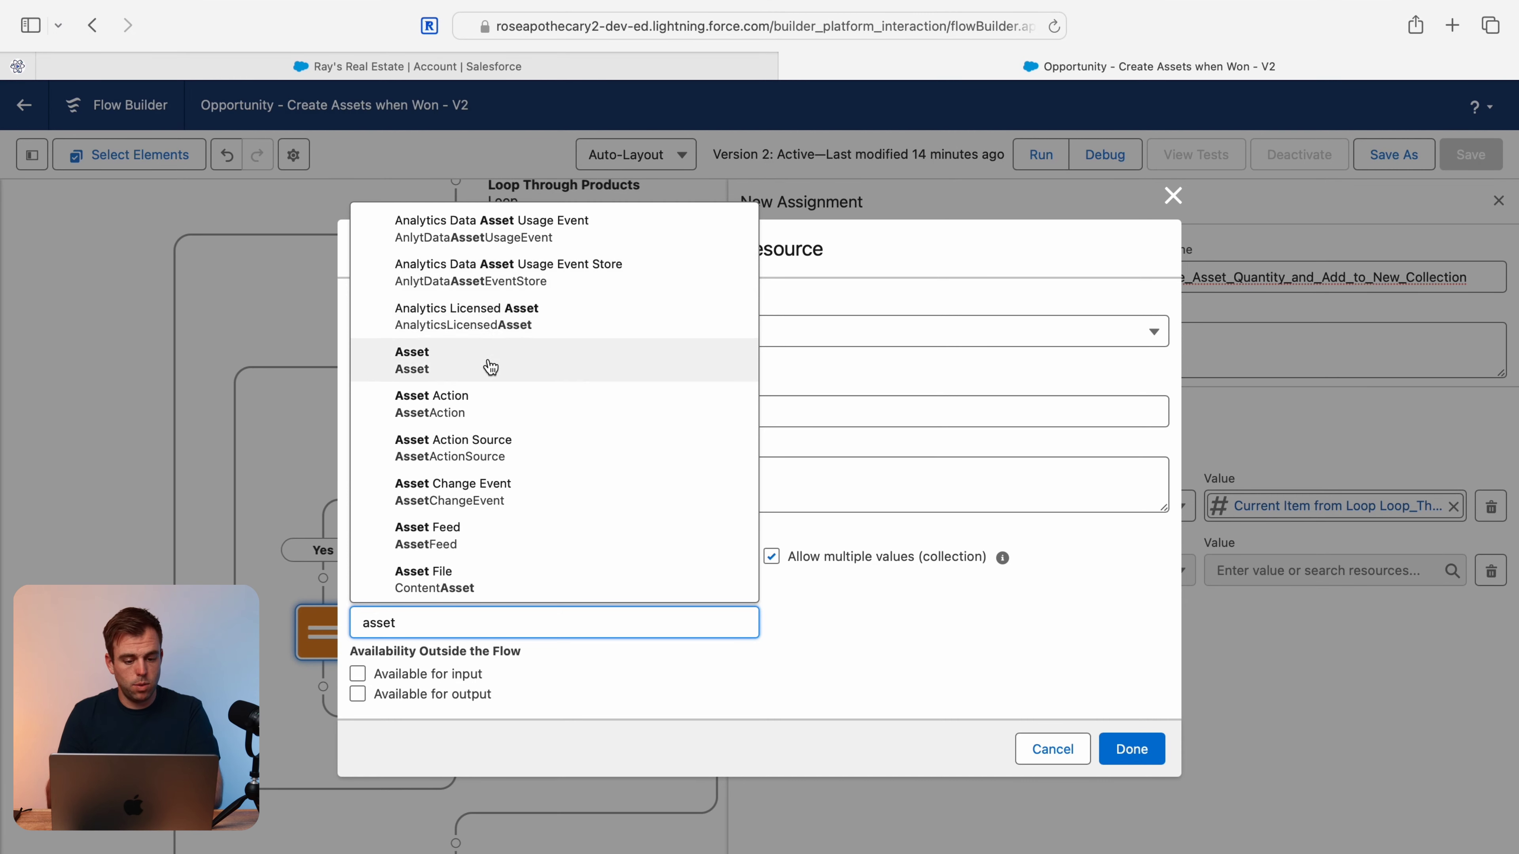
{"action": "left_click", "coordinate": [491, 365]}
{"action": "key", "text": "Return"}
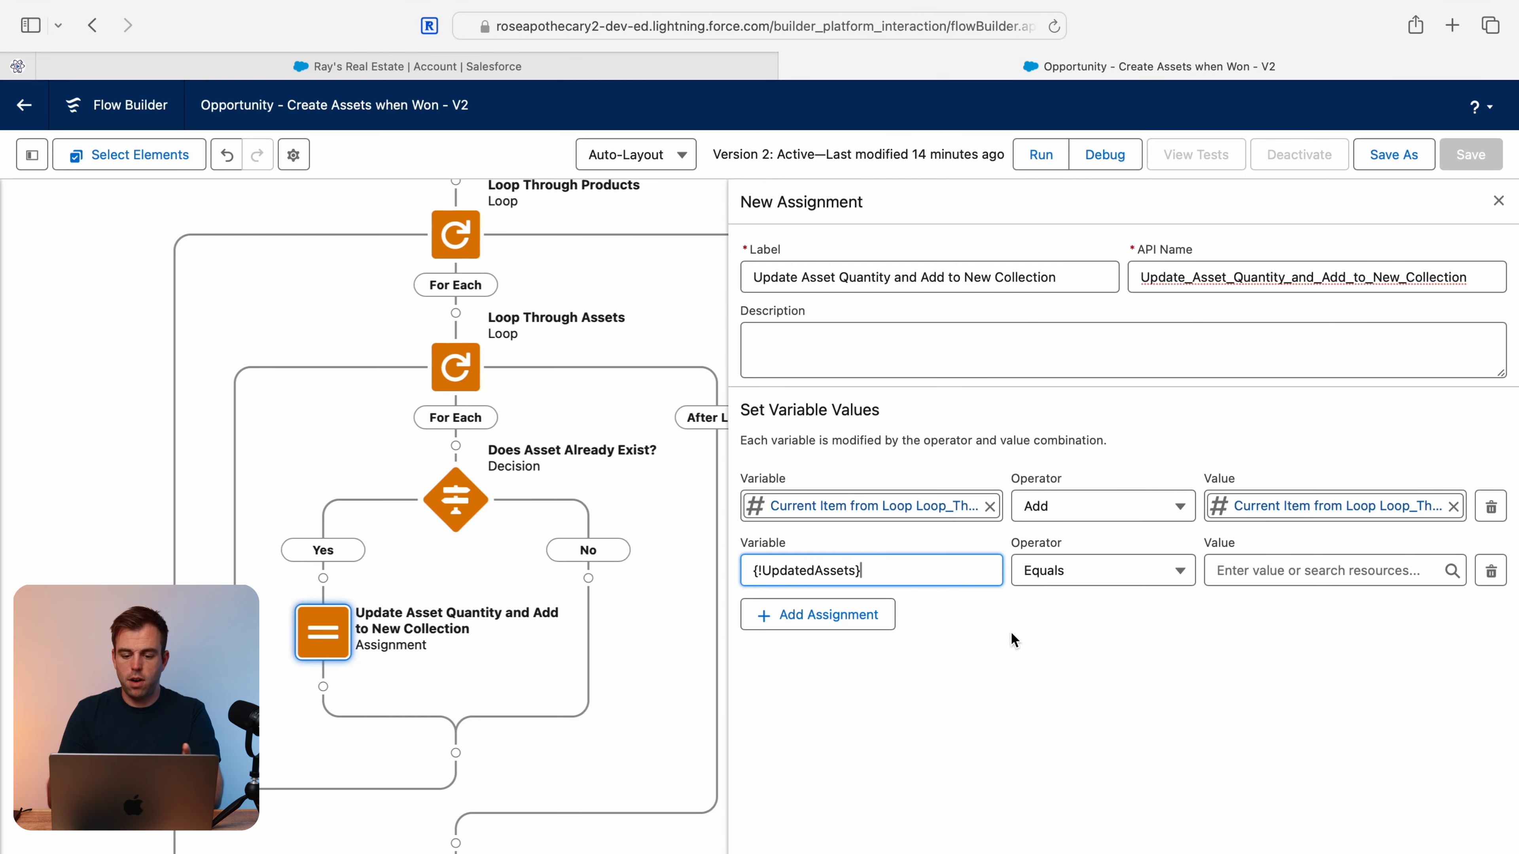
Set the UpdatedAssets assignment to Add the whole current item from Loop Through Assets
{"action": "left_click", "coordinate": [1088, 574]}
{"action": "left_click", "coordinate": [1055, 286]}
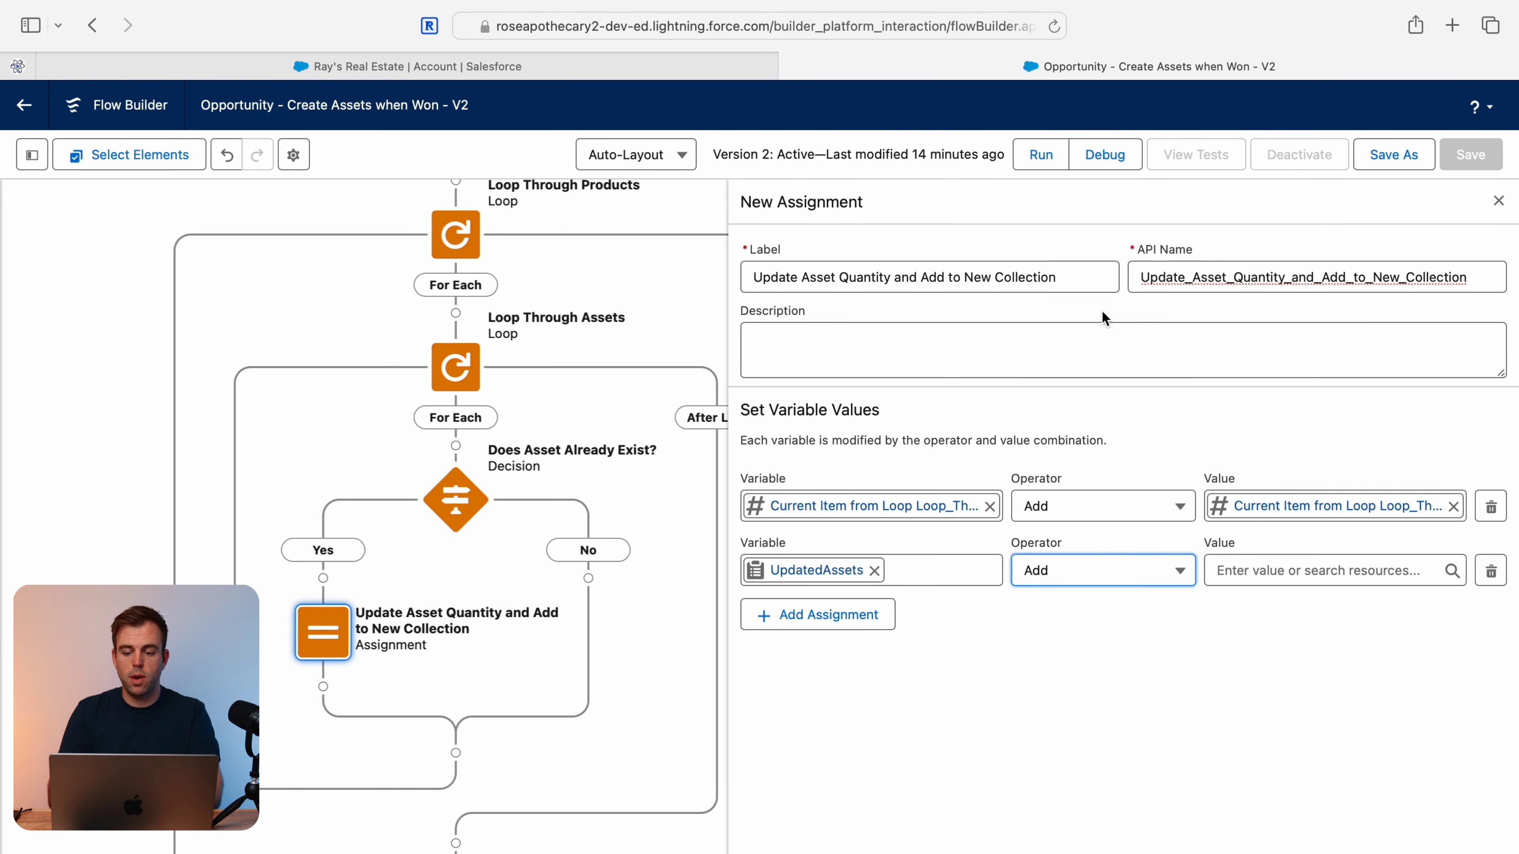
{"action": "left_click", "coordinate": [1263, 570]}
{"action": "type", "text": "curr"}
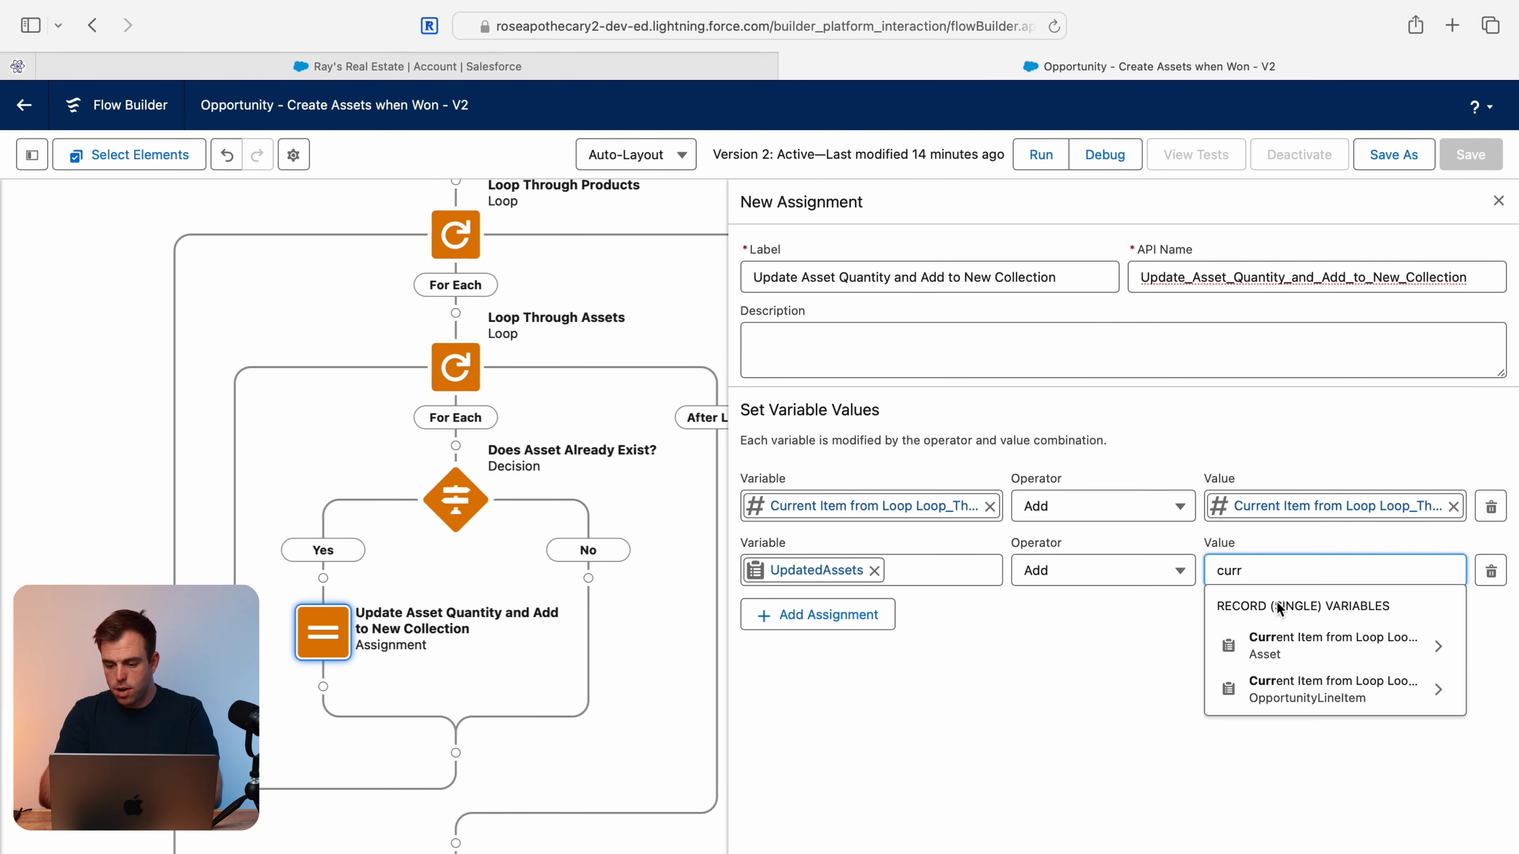
{"action": "left_click", "coordinate": [1266, 656]}
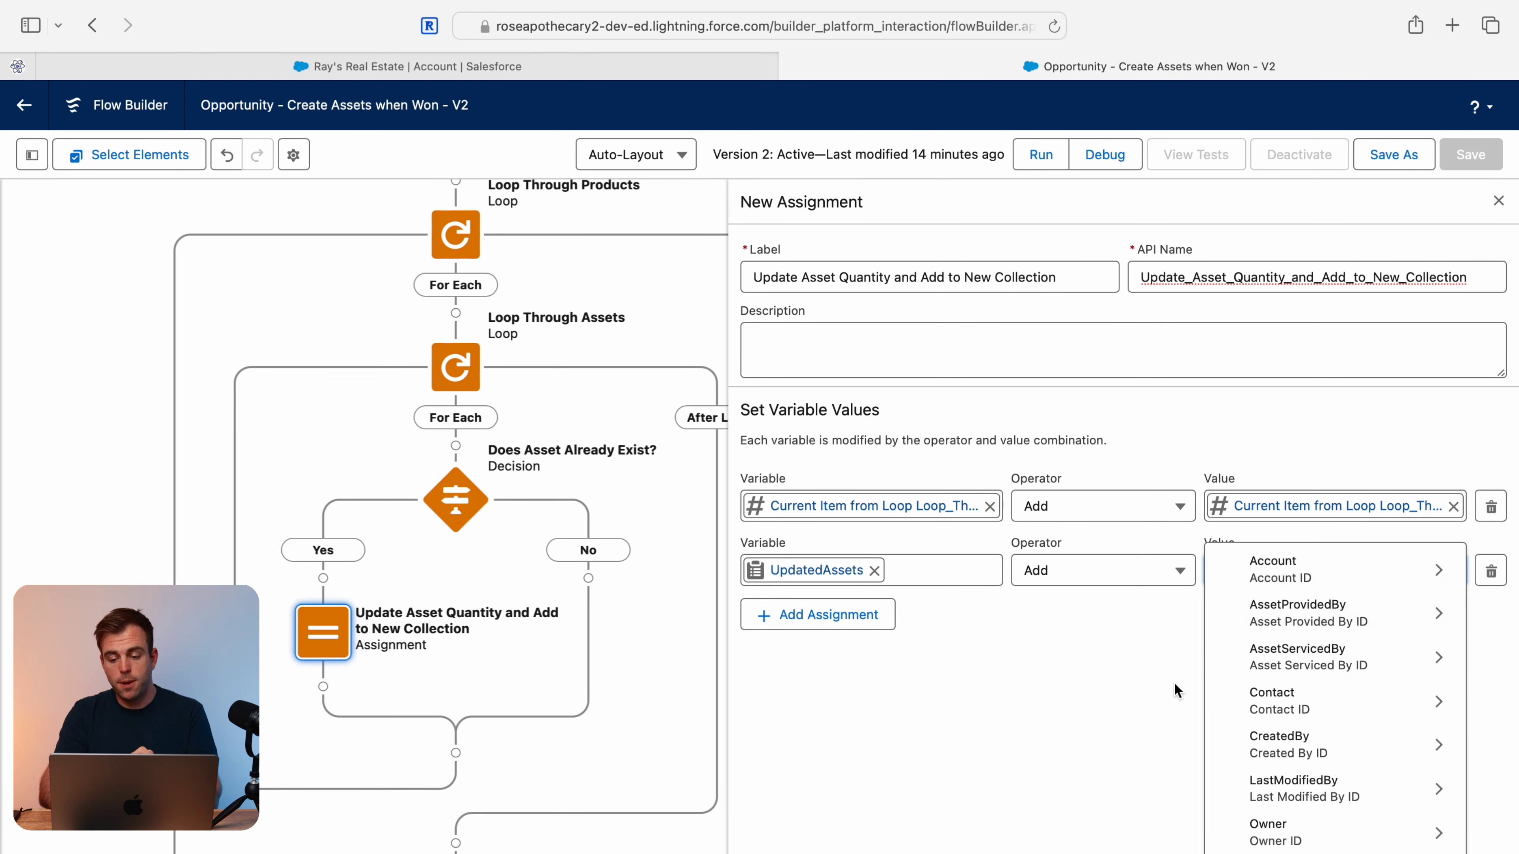
{"action": "left_click", "coordinate": [1225, 663]}
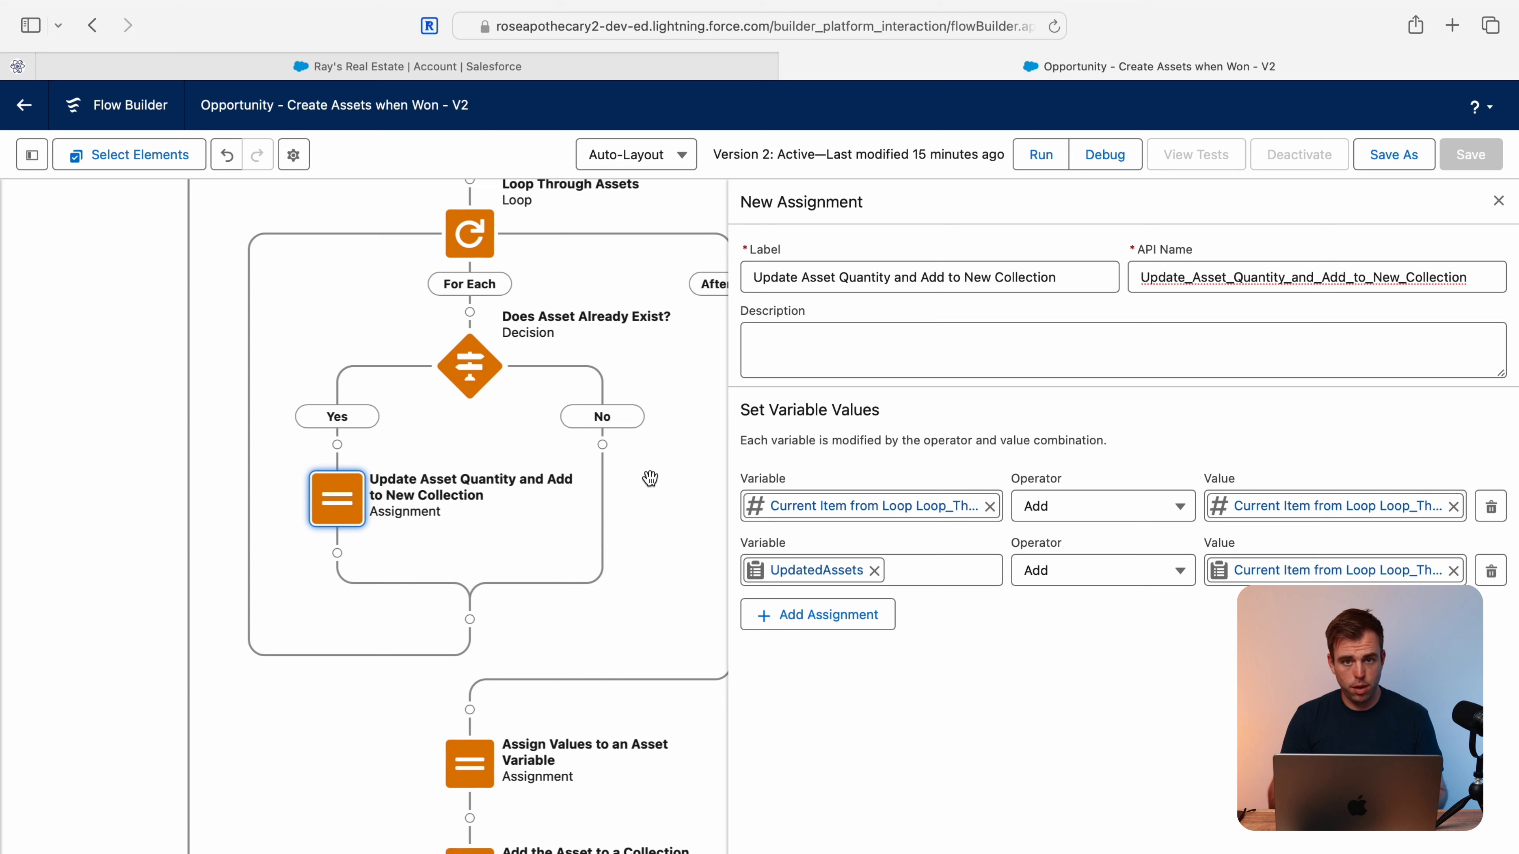
{"action": "left_click_drag", "start_coordinate": [603, 610], "coordinate": [546, 598]}
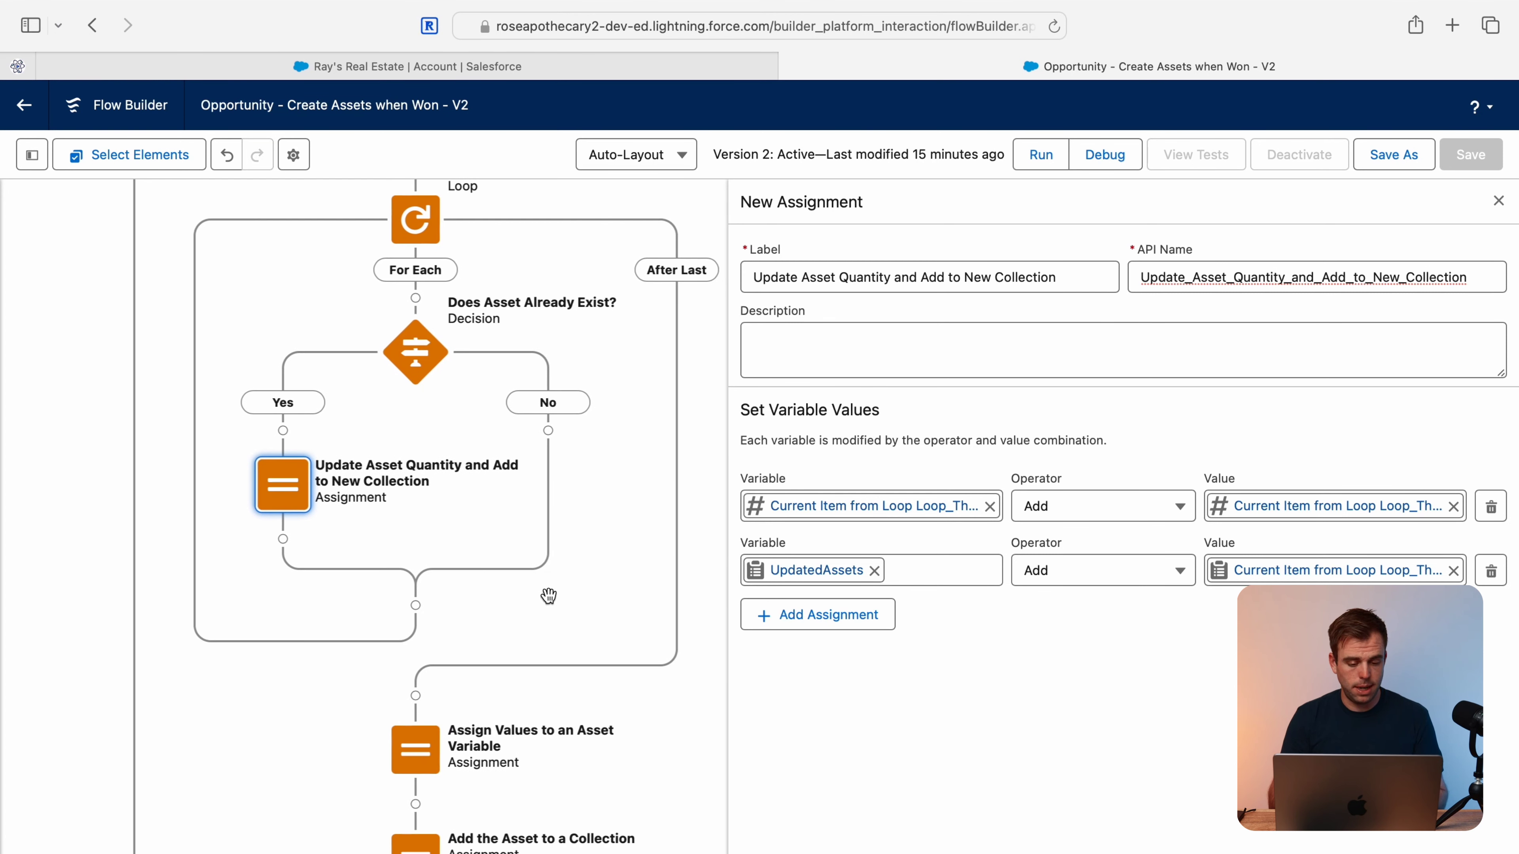
Connect the path after the Update Asset Quantity and Add to New Collection assignment back to the Loop Through Products loop
{"action": "left_click", "coordinate": [281, 541]}
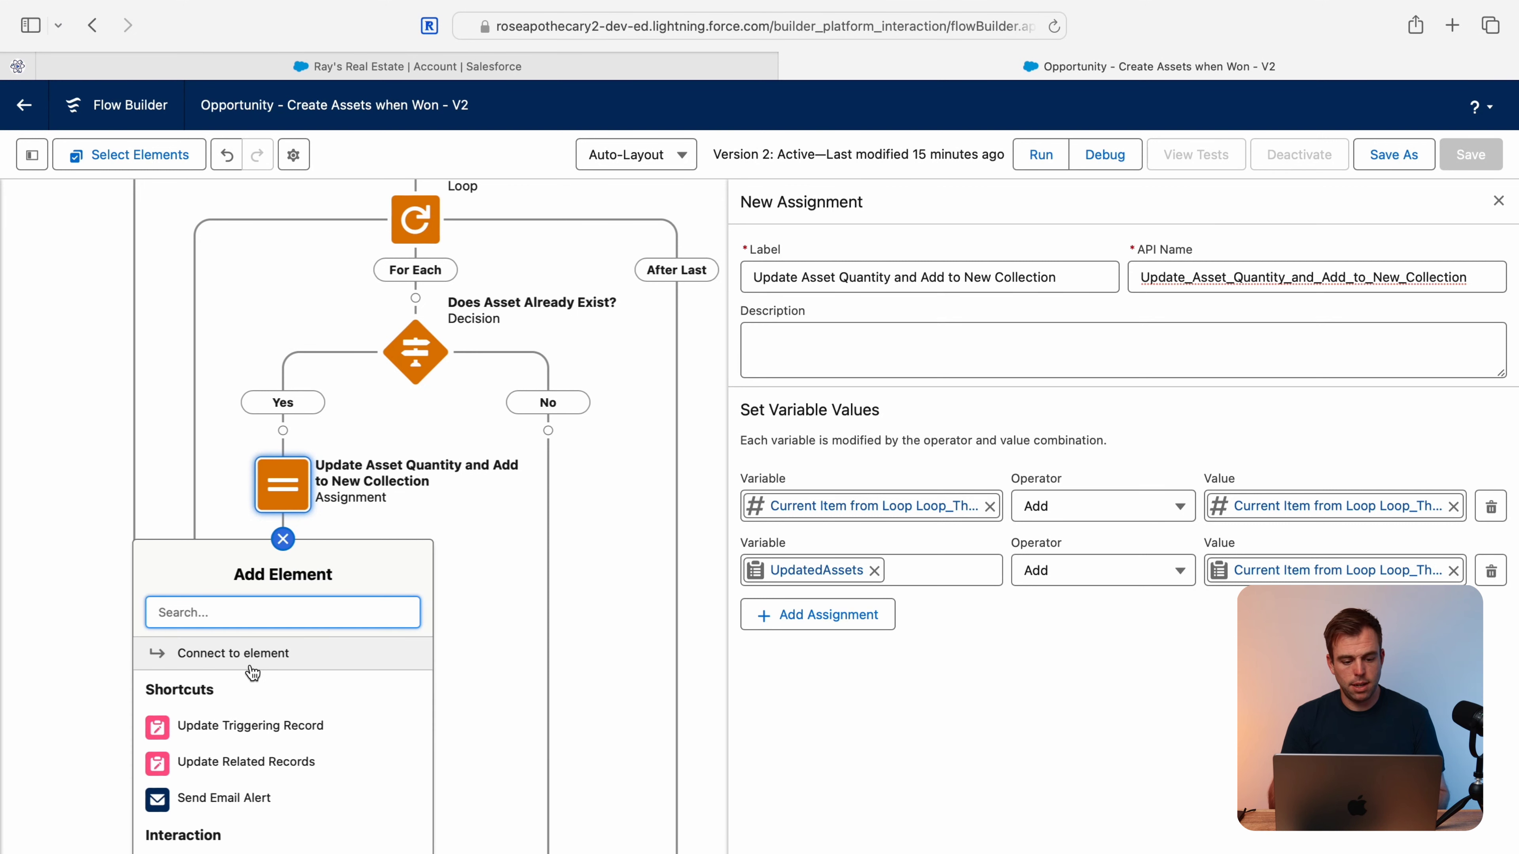
{"action": "left_click", "coordinate": [237, 654]}
{"action": "scroll", "coordinate": [237, 654], "scroll_direction": "down", "scroll_amount": 1}
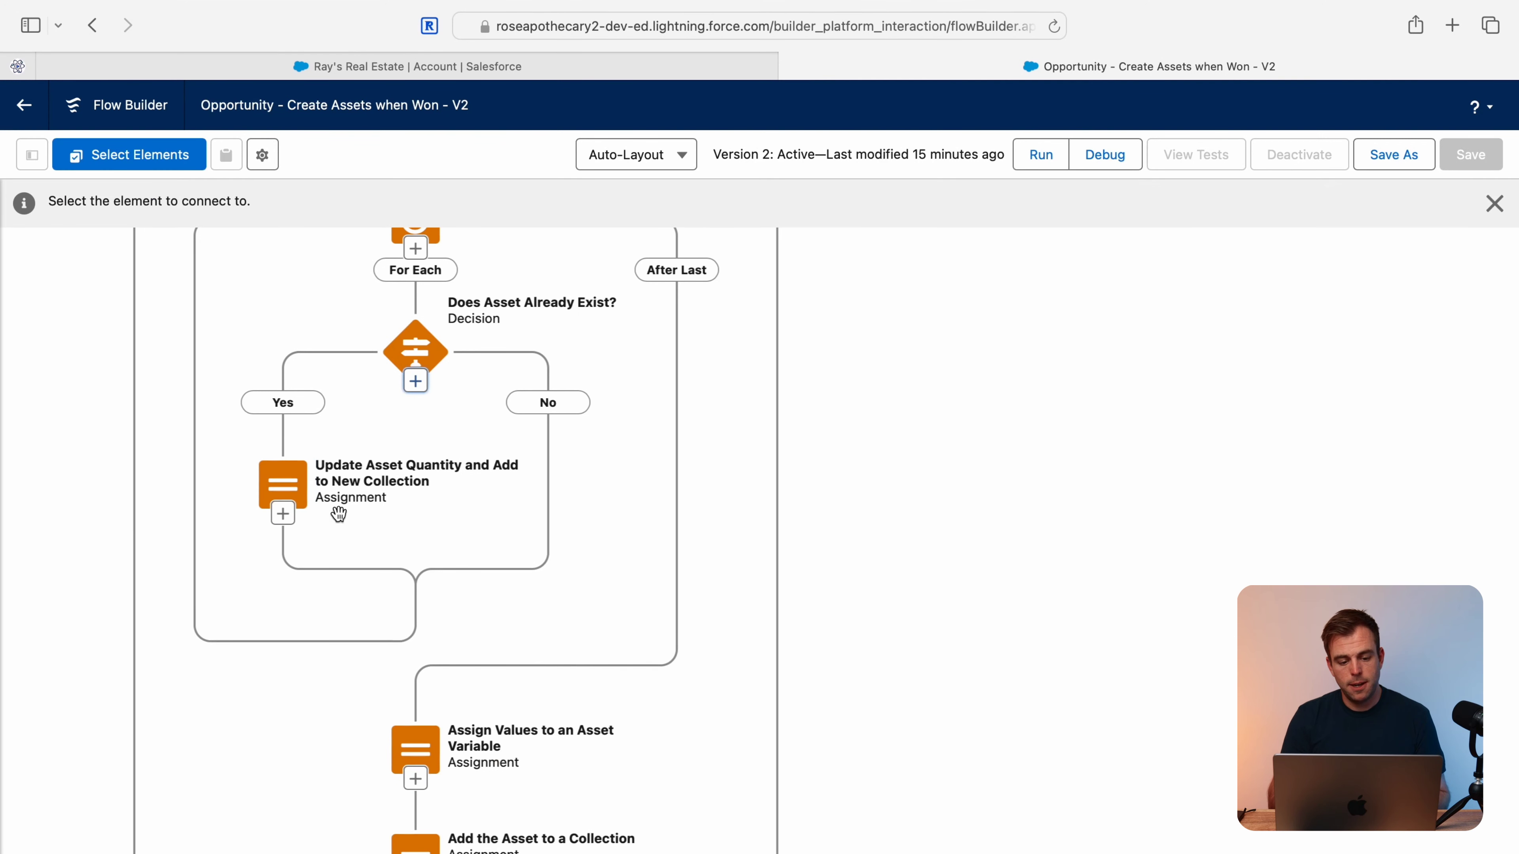
{"action": "scroll", "coordinate": [335, 509], "scroll_direction": "up", "scroll_amount": 5}
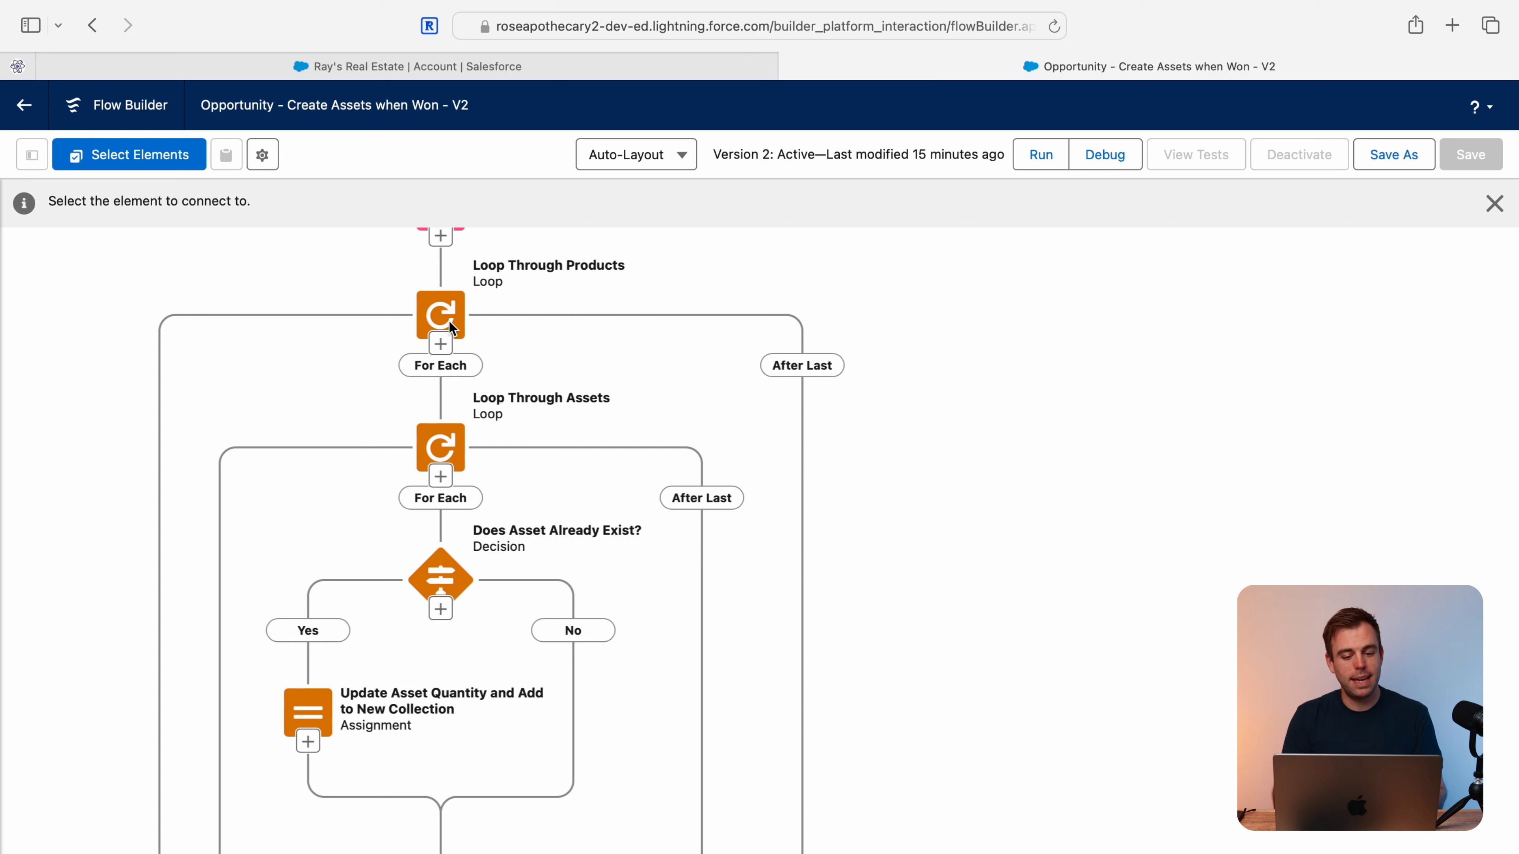
{"action": "left_click", "coordinate": [444, 338]}
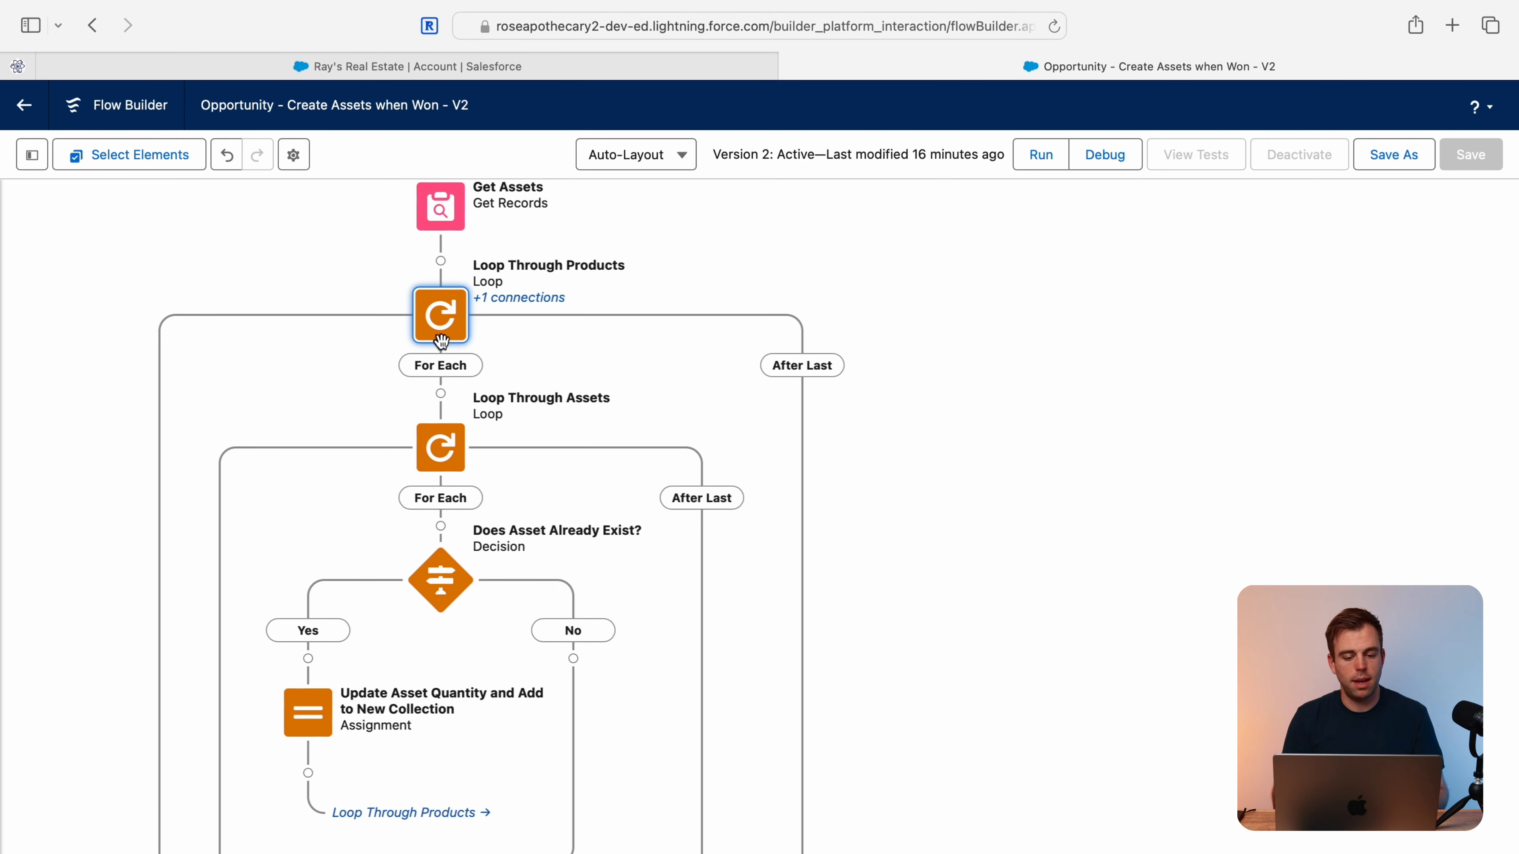
Review how the Yes, No and After Last paths run through the nested product and asset loops and the assignments below them
{"action": "left_click_drag", "start_coordinate": [657, 369], "coordinate": [693, 317]}
{"action": "scroll", "coordinate": [681, 374], "scroll_direction": "up", "scroll_amount": 2}
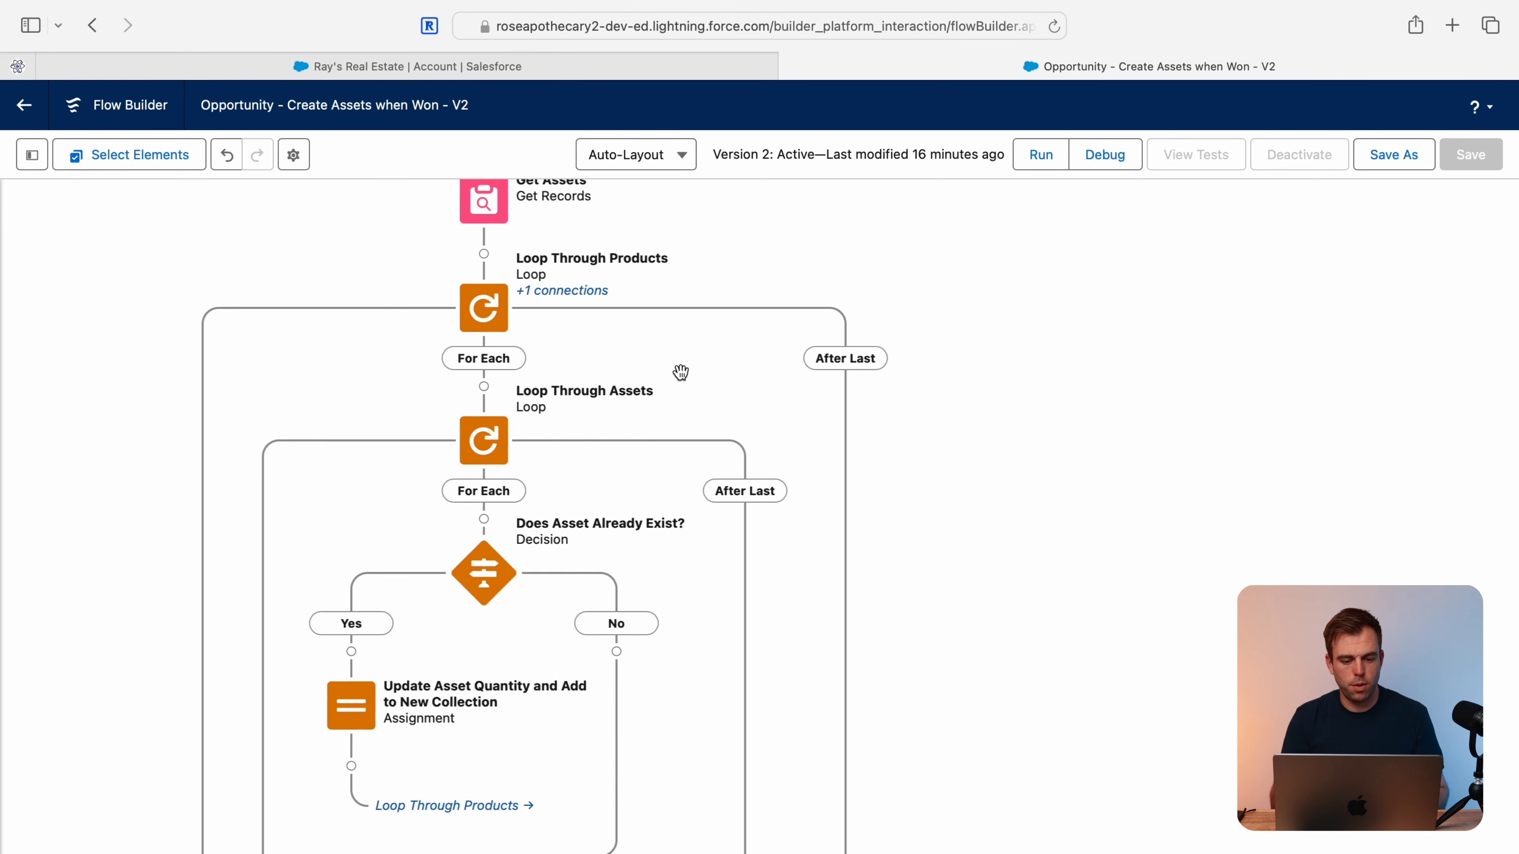
{"action": "scroll", "coordinate": [539, 317], "scroll_direction": "left", "scroll_amount": 2}
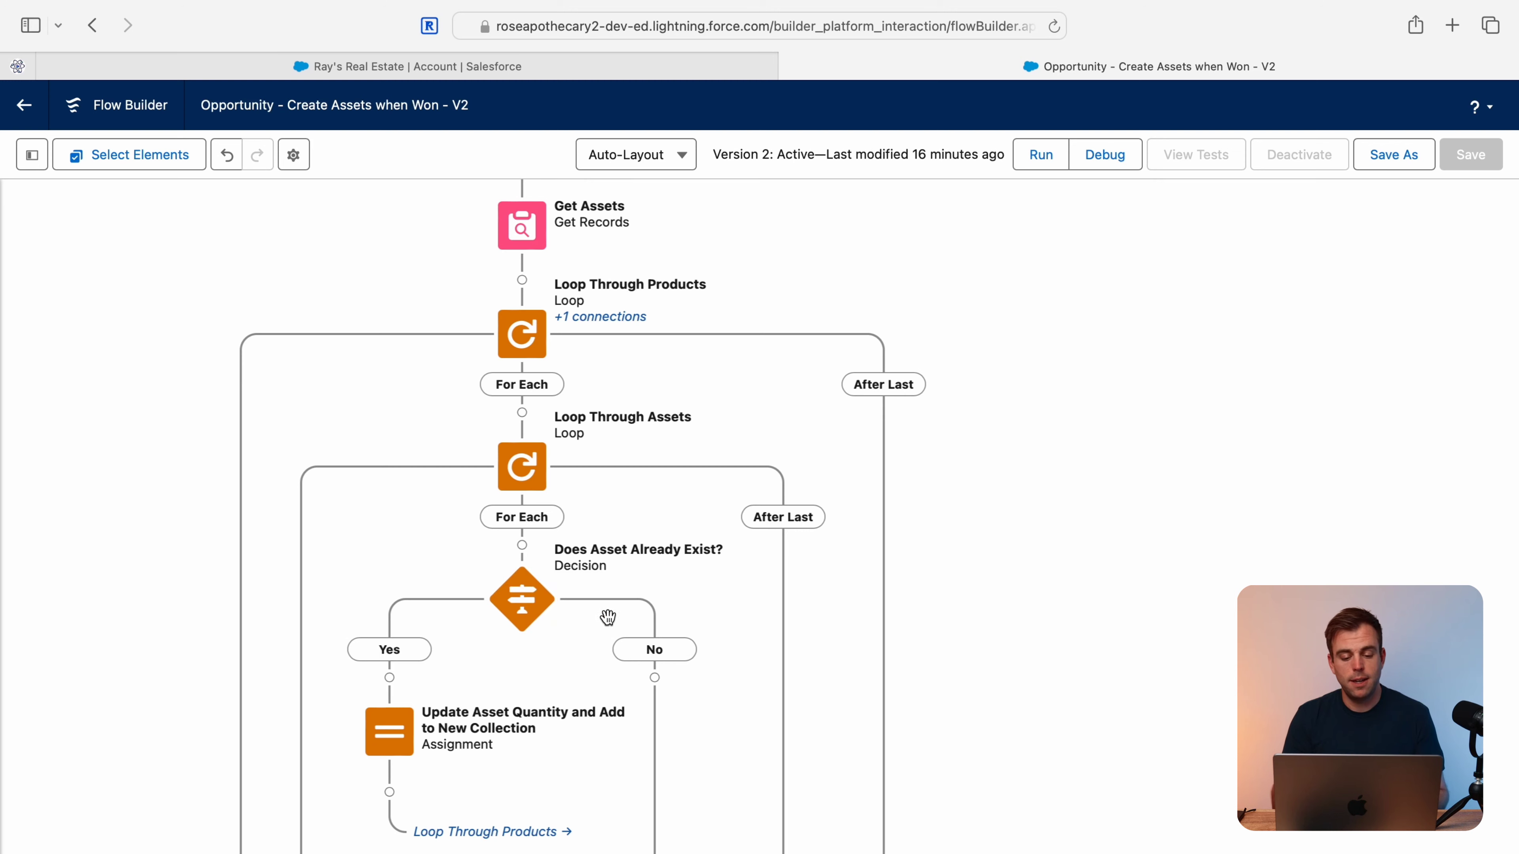
{"action": "left_click_drag", "start_coordinate": [603, 614], "coordinate": [634, 550]}
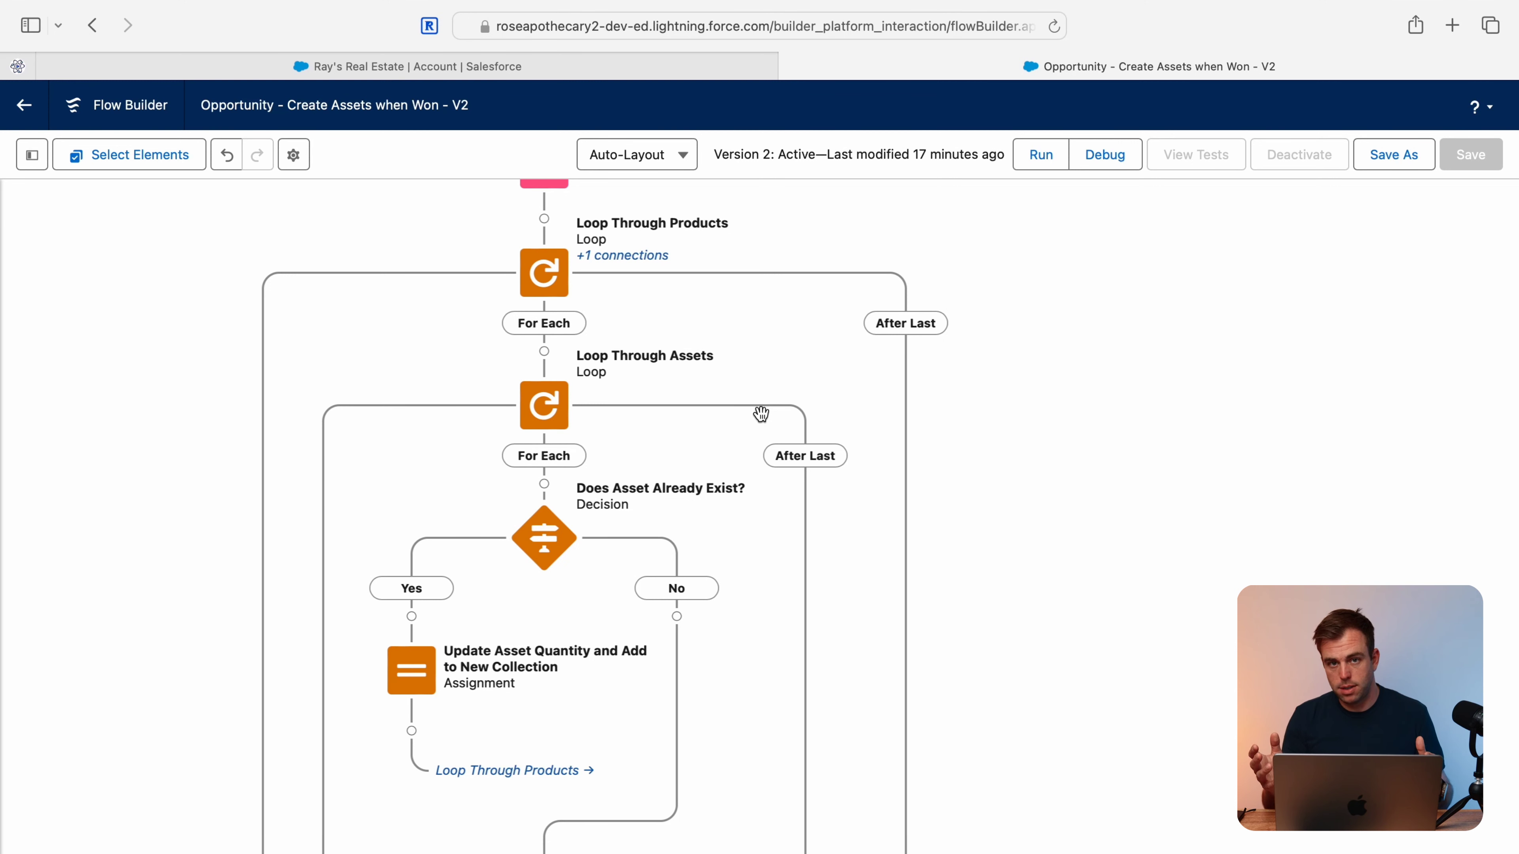
{"action": "scroll", "coordinate": [827, 645], "scroll_direction": "down", "scroll_amount": 5}
{"action": "scroll", "coordinate": [796, 659], "scroll_direction": "down", "scroll_amount": 1}
{"action": "scroll", "coordinate": [850, 610], "scroll_direction": "down", "scroll_amount": 3}
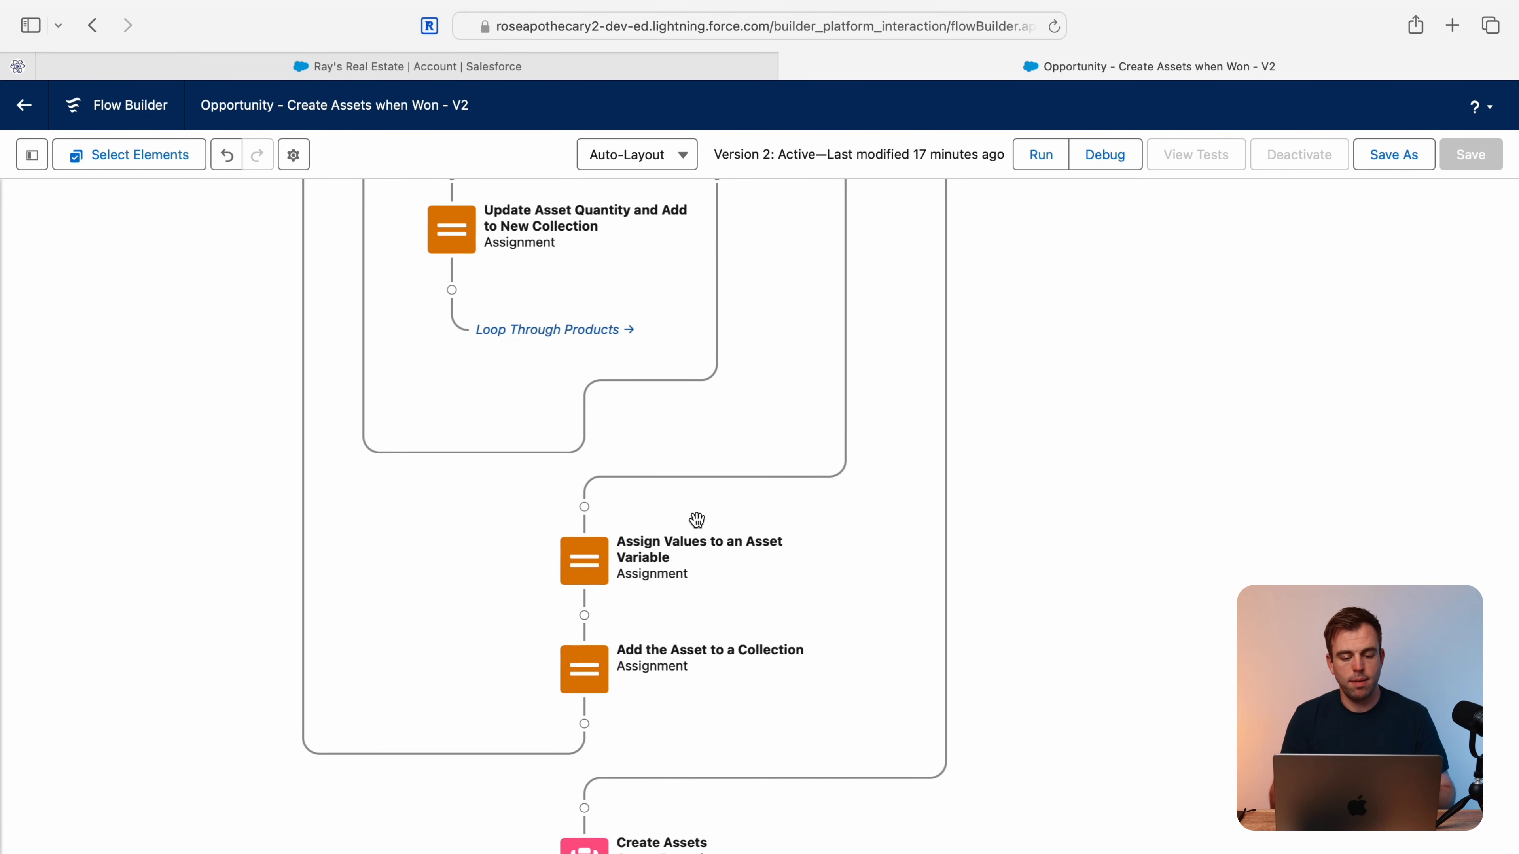
{"action": "scroll", "coordinate": [718, 411], "scroll_direction": "up", "scroll_amount": 5}
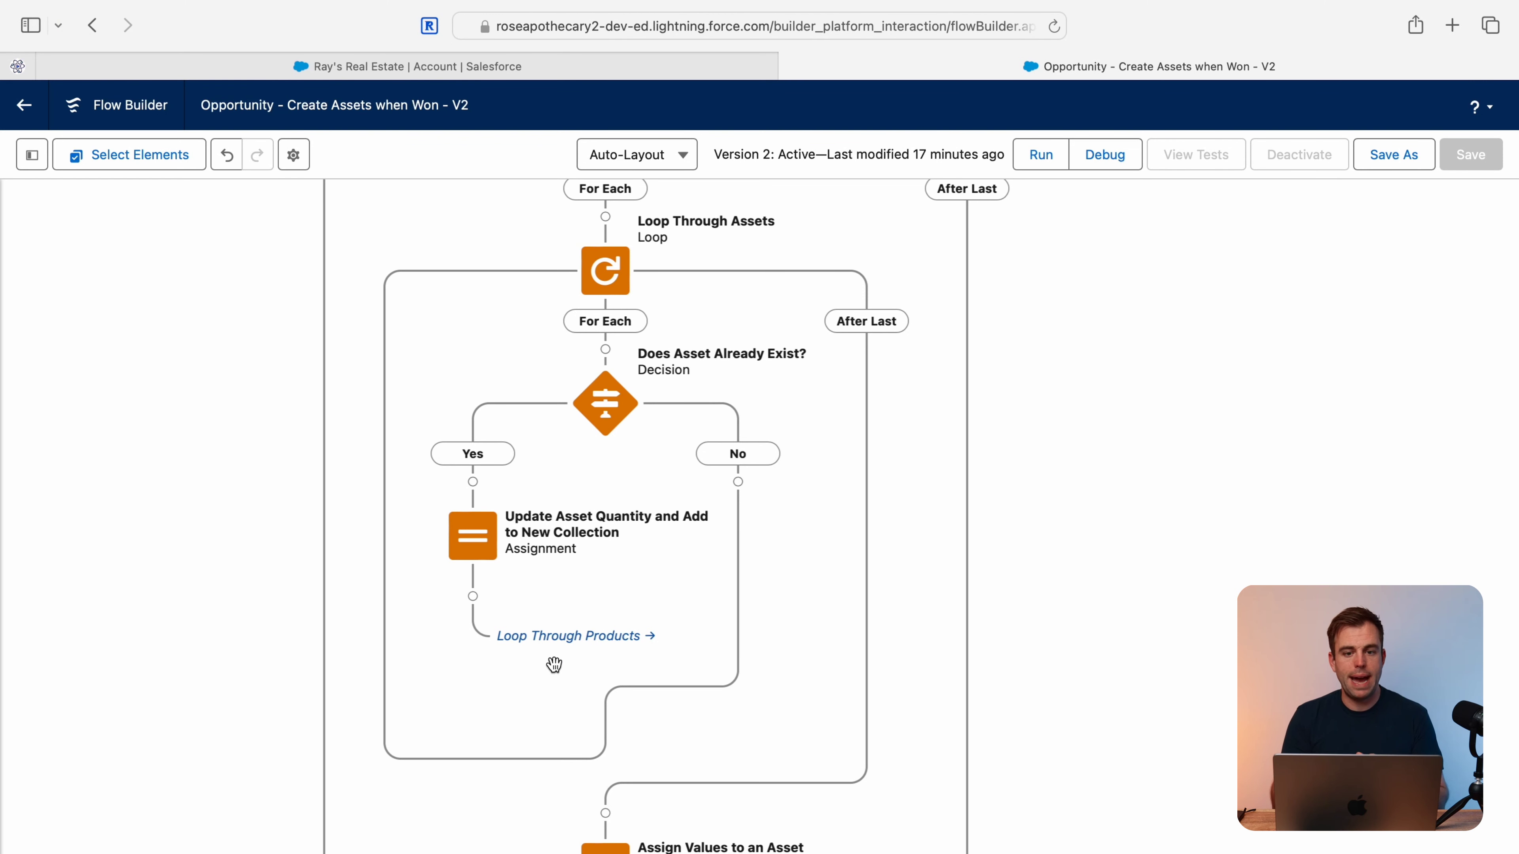
{"action": "left_click_drag", "start_coordinate": [865, 435], "coordinate": [855, 577]}
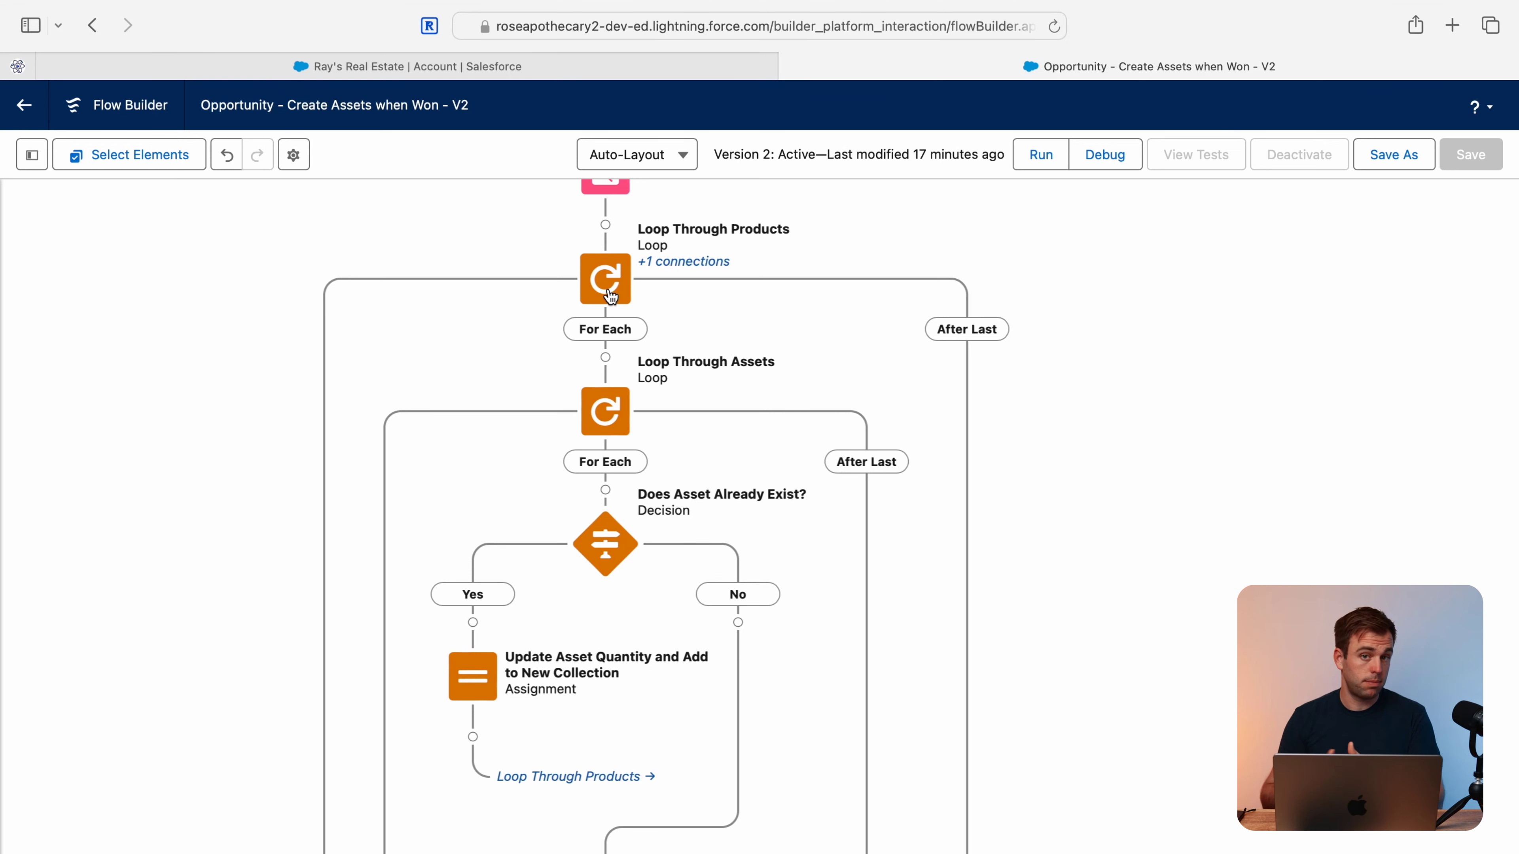
Add an Update Records element between Create Assets and End, labelled Update Existing Assets
{"action": "scroll", "coordinate": [1024, 282], "scroll_direction": "down", "scroll_amount": 10}
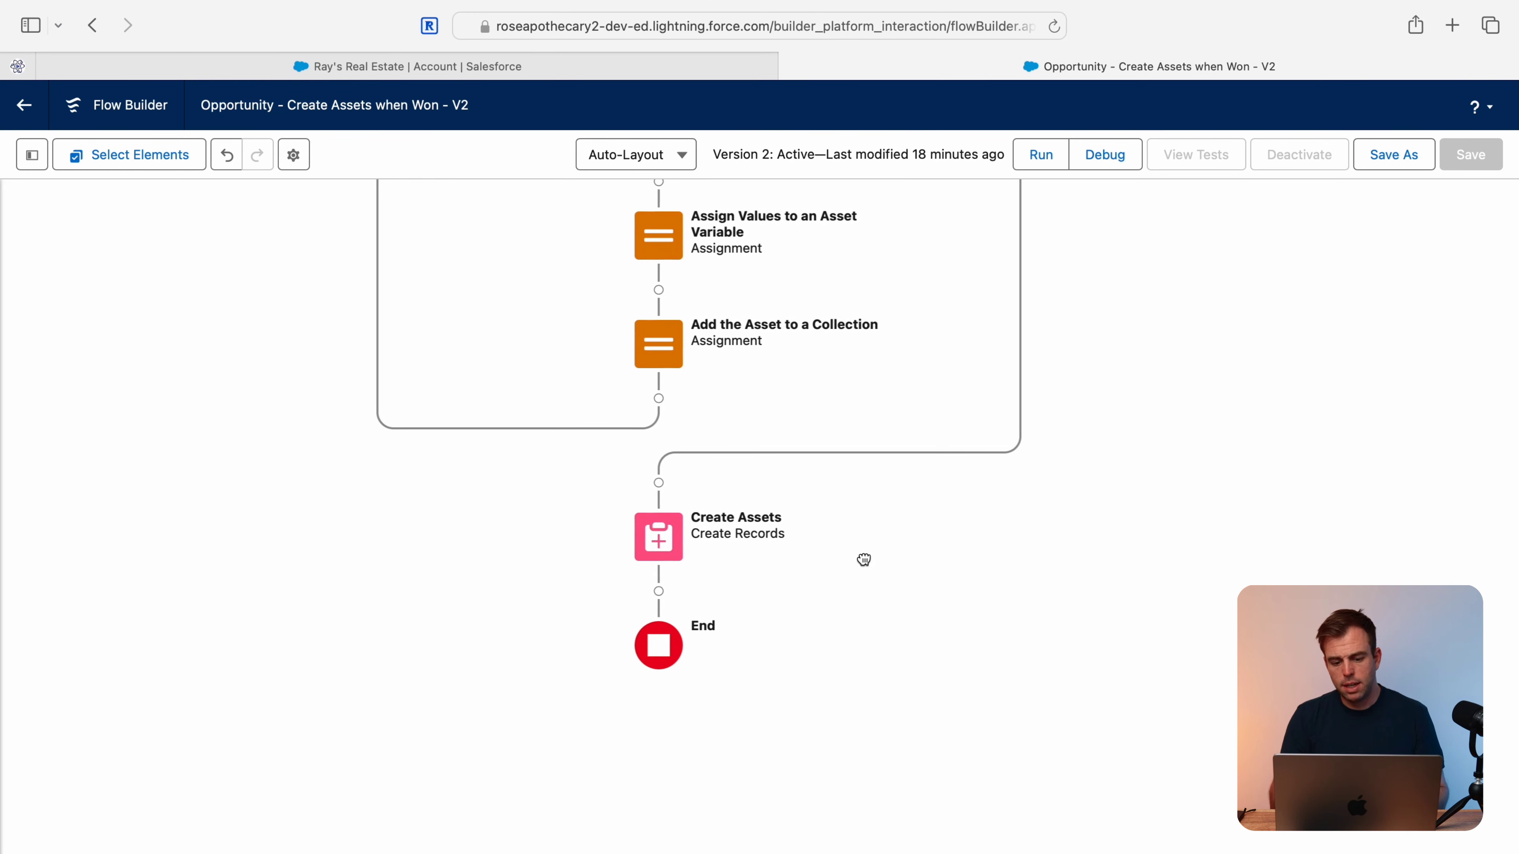
{"action": "left_click", "coordinate": [658, 591]}
{"action": "type", "text": "c"}
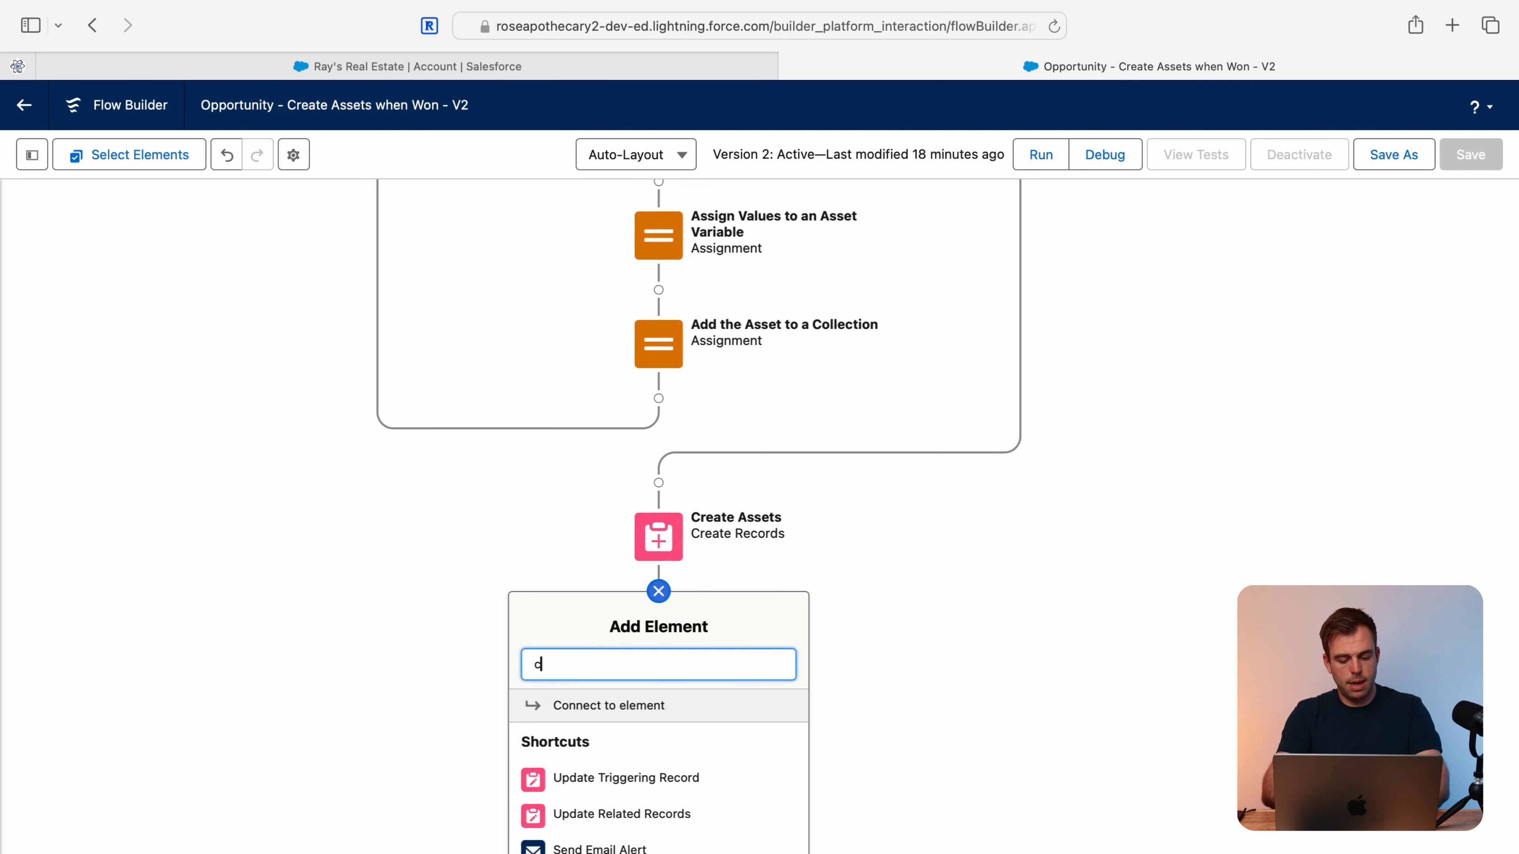
{"action": "type", "text": "requpda"}
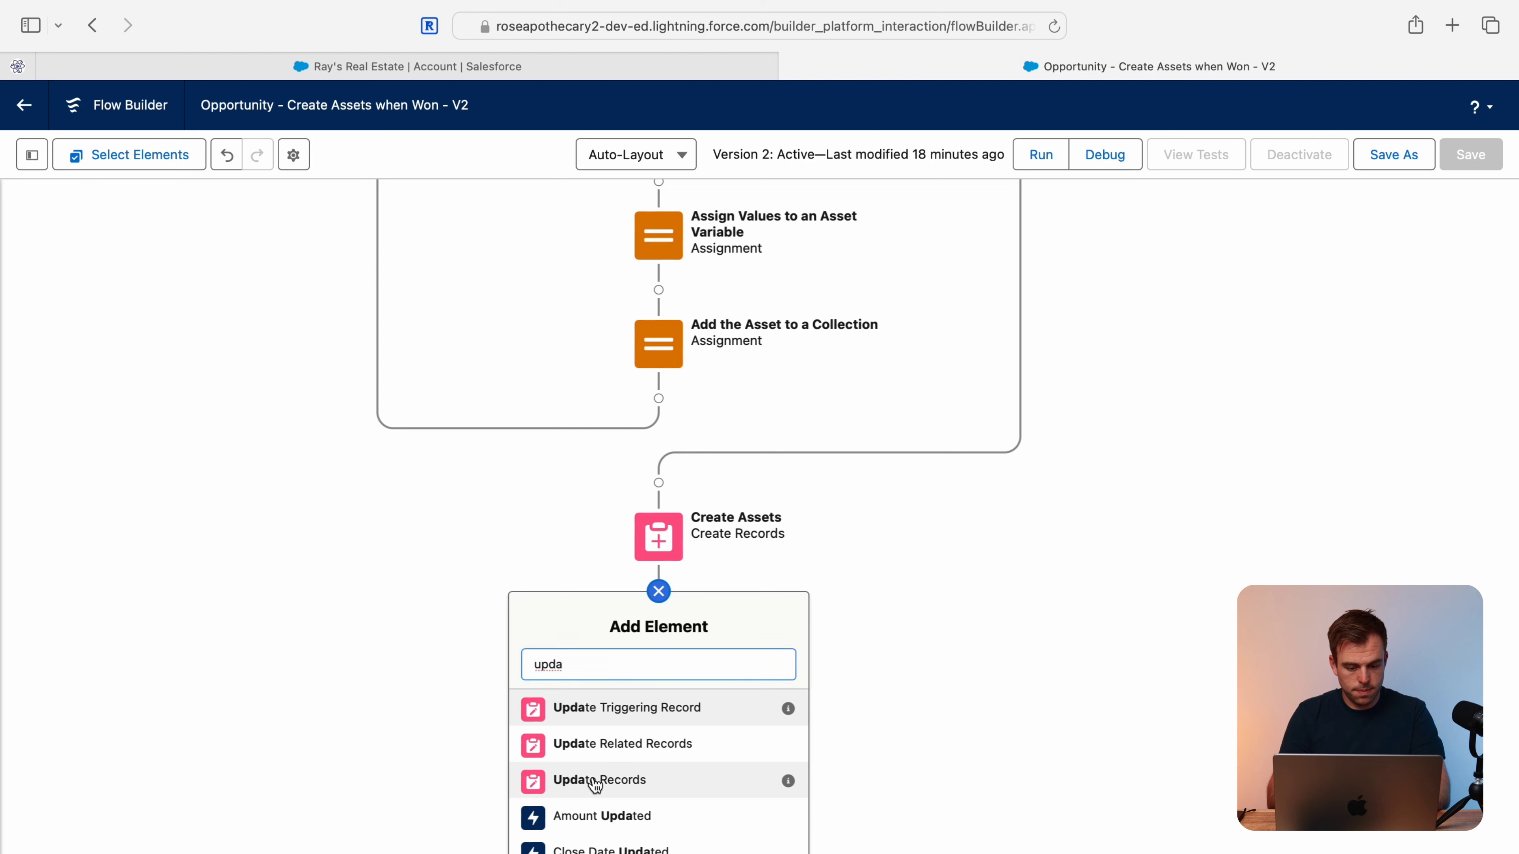
{"action": "left_click", "coordinate": [595, 778]}
{"action": "left_click", "coordinate": [826, 276]}
{"action": "type", "text": "Update Existing Asset"}
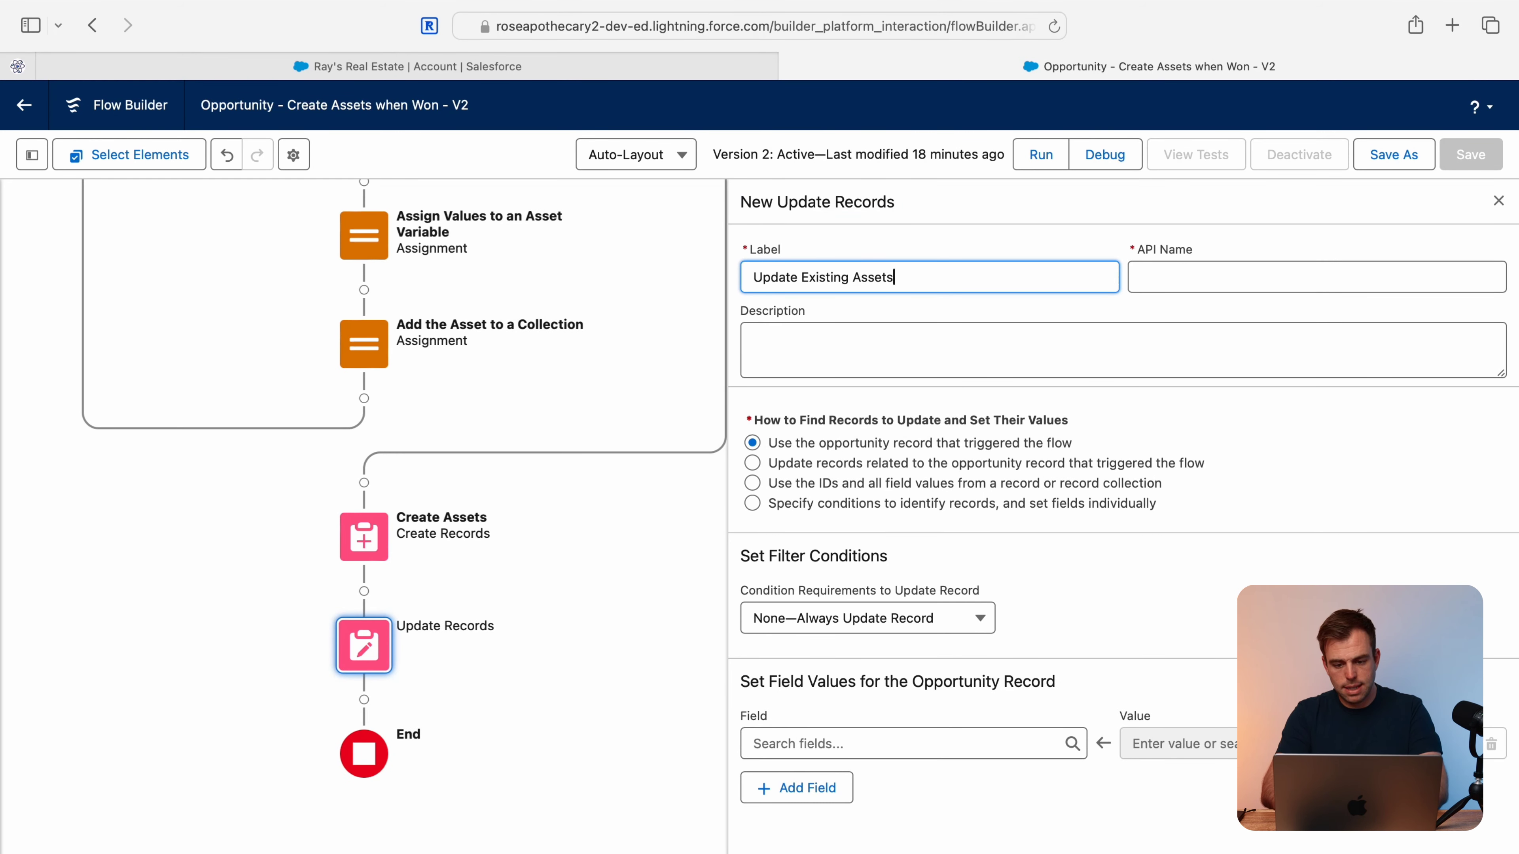
{"action": "type", "text": "s"}
{"action": "key", "text": "Tab"}
Make Update Existing Assets use the IDs and all field values from a record collection, and save and activate the flow as a new version
{"action": "left_click", "coordinate": [753, 483]}
{"action": "left_click_drag", "start_coordinate": [753, 489], "coordinate": [932, 482]}
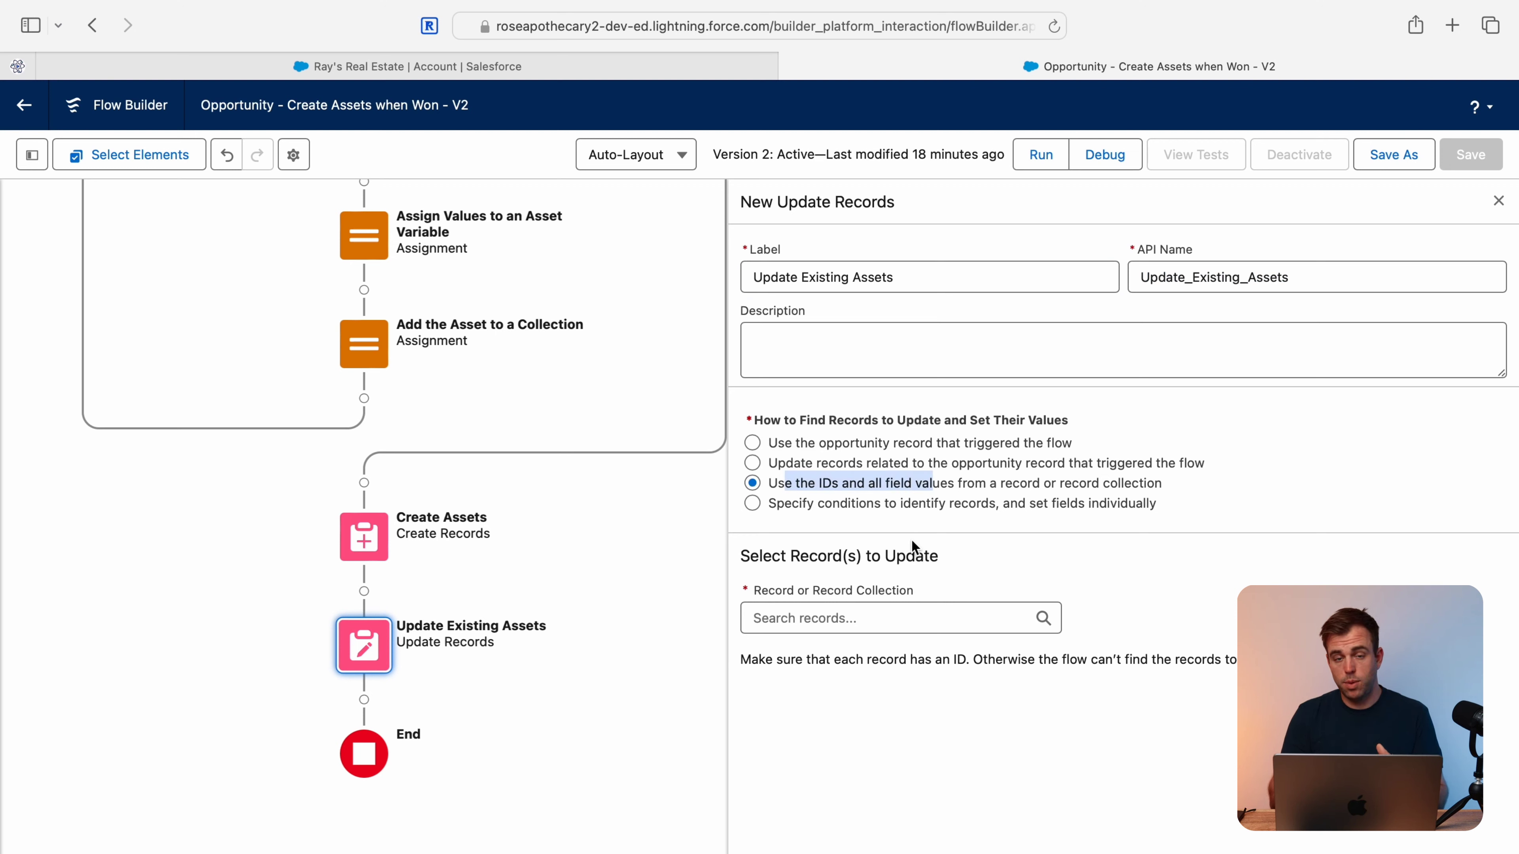
{"action": "left_click", "coordinate": [873, 618]}
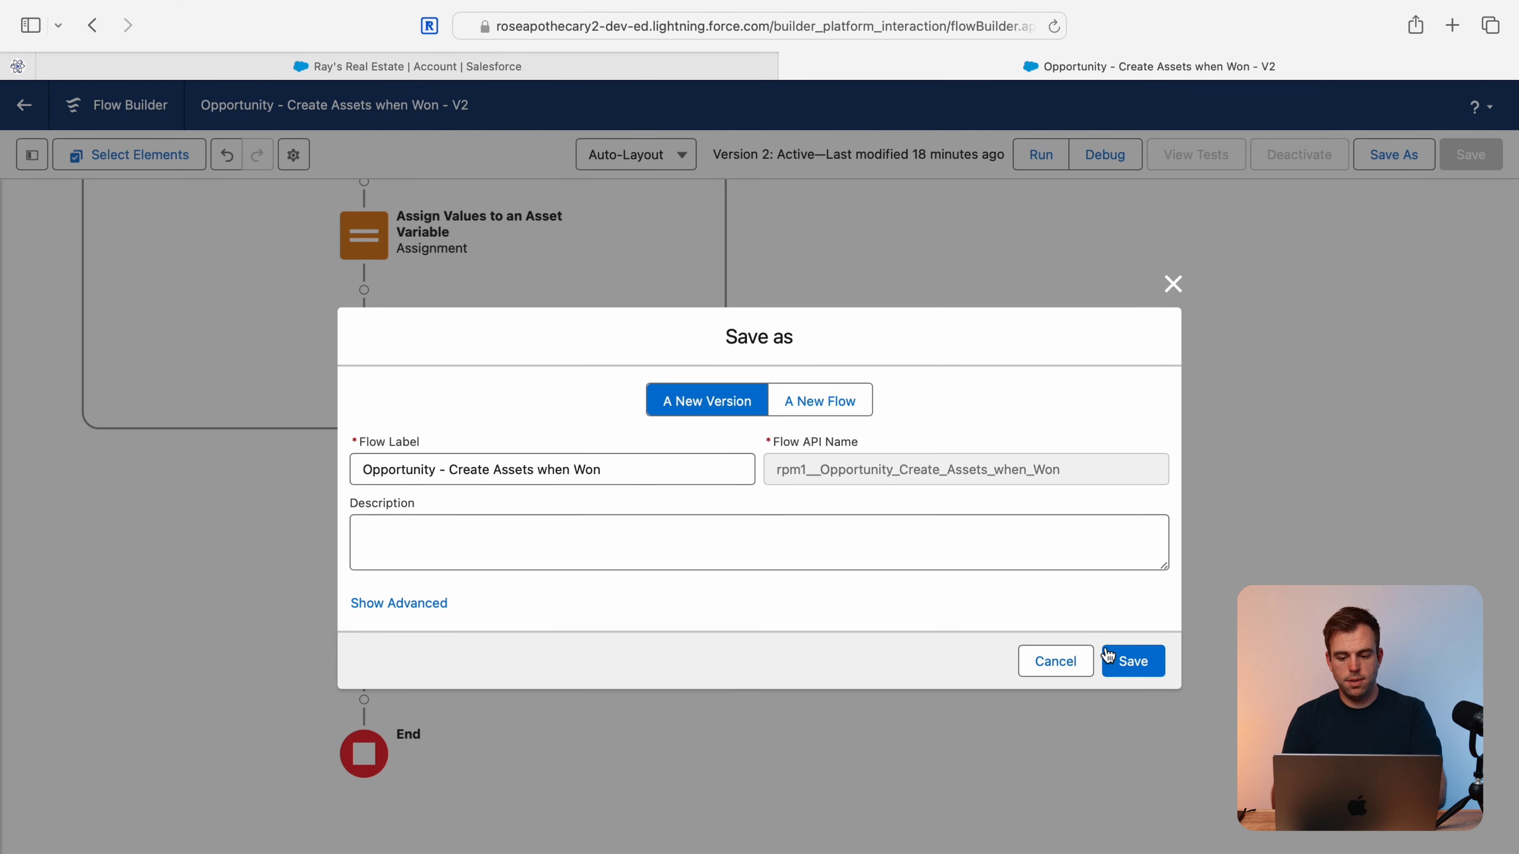
{"action": "left_click", "coordinate": [1128, 659]}
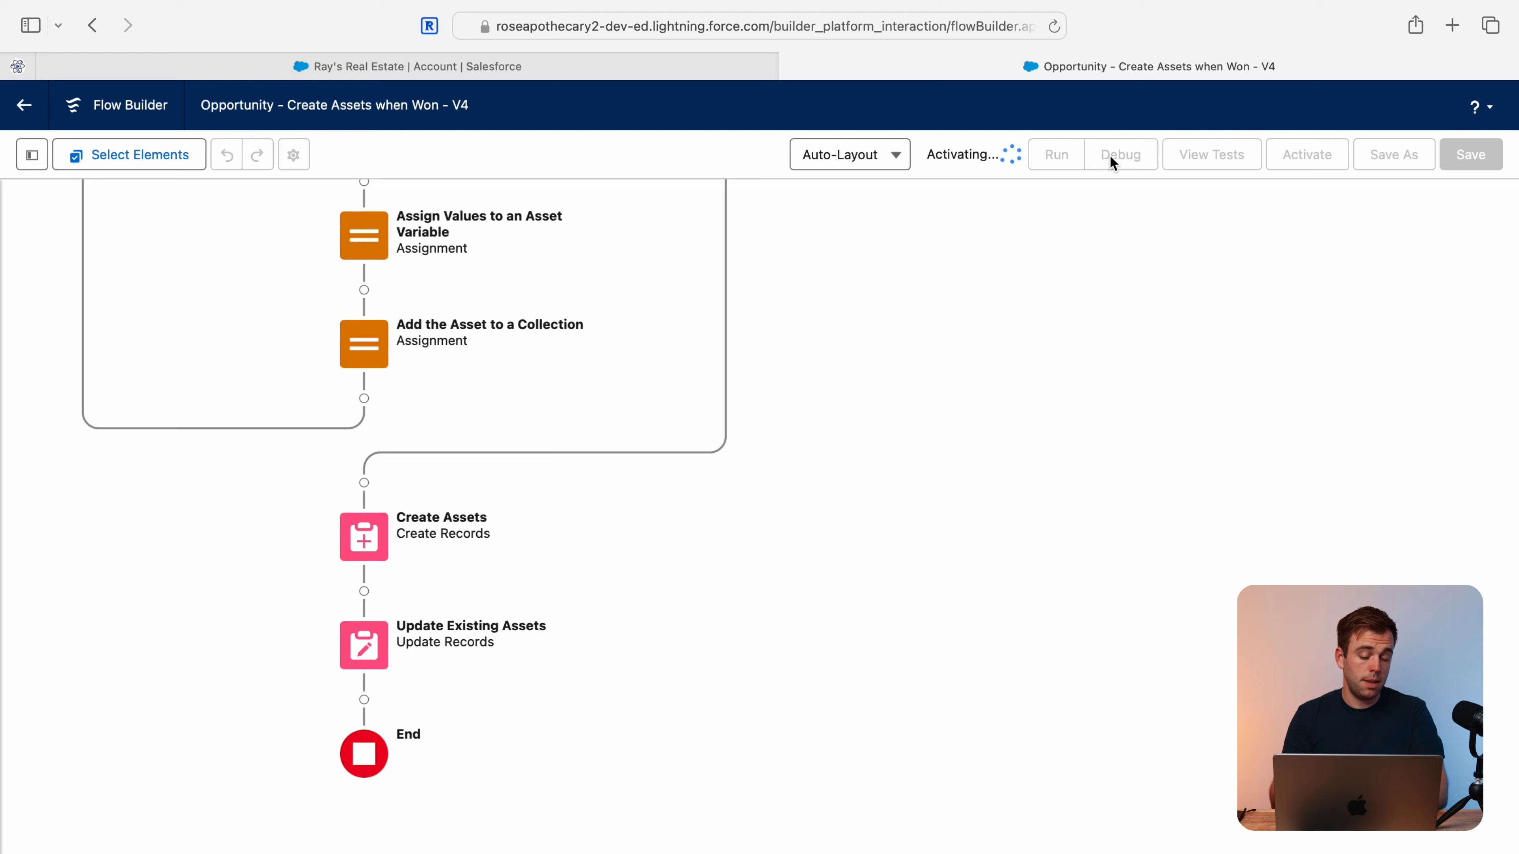
Switch to the Ray's Real Estate account and review the quantities of its existing assets
{"action": "left_click", "coordinate": [384, 62]}
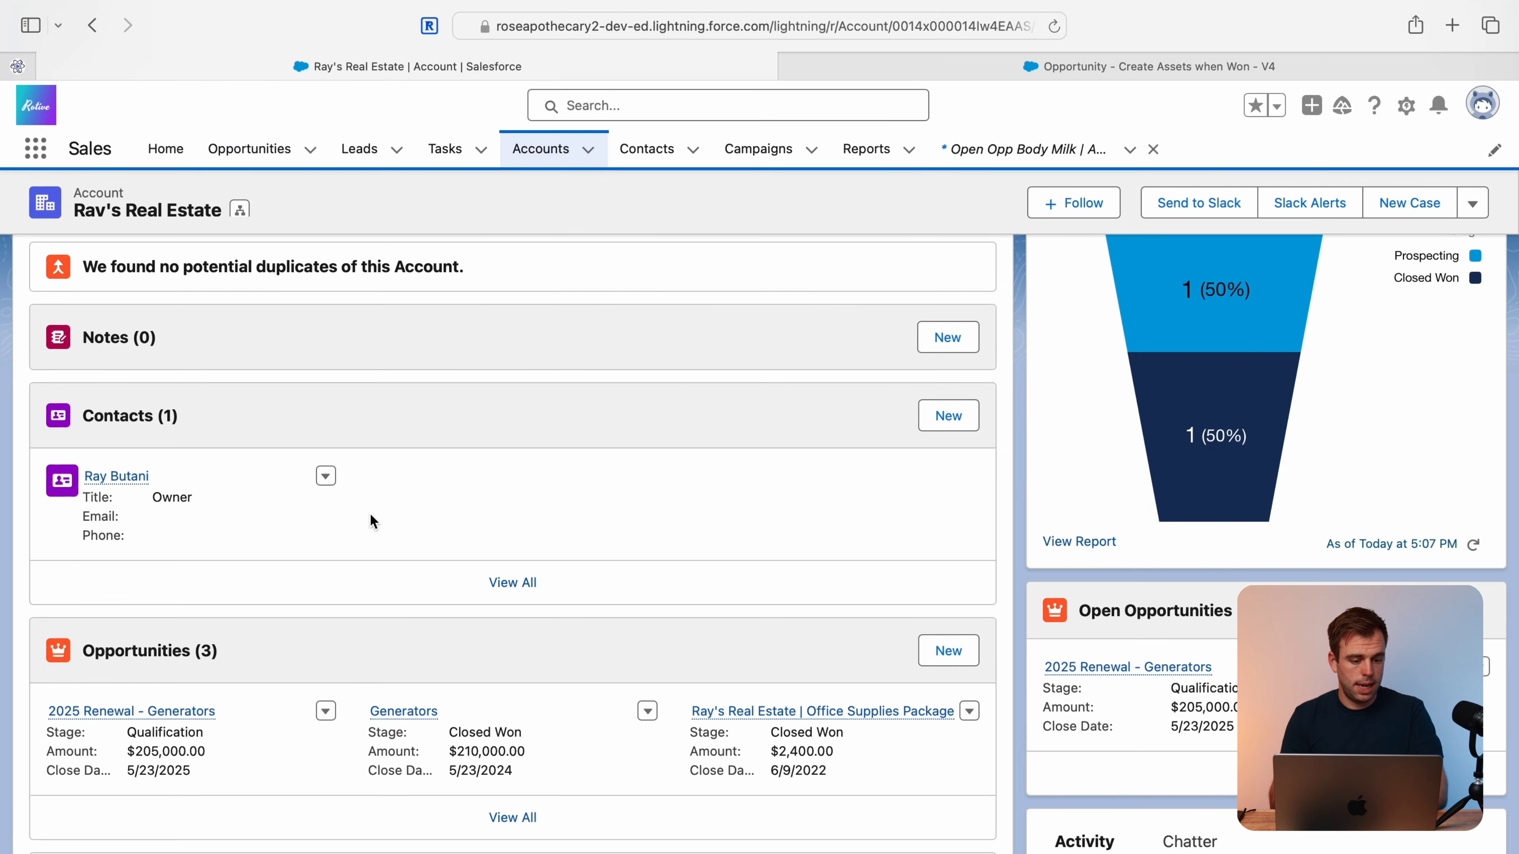
{"action": "scroll", "coordinate": [369, 513], "scroll_direction": "down", "scroll_amount": 7}
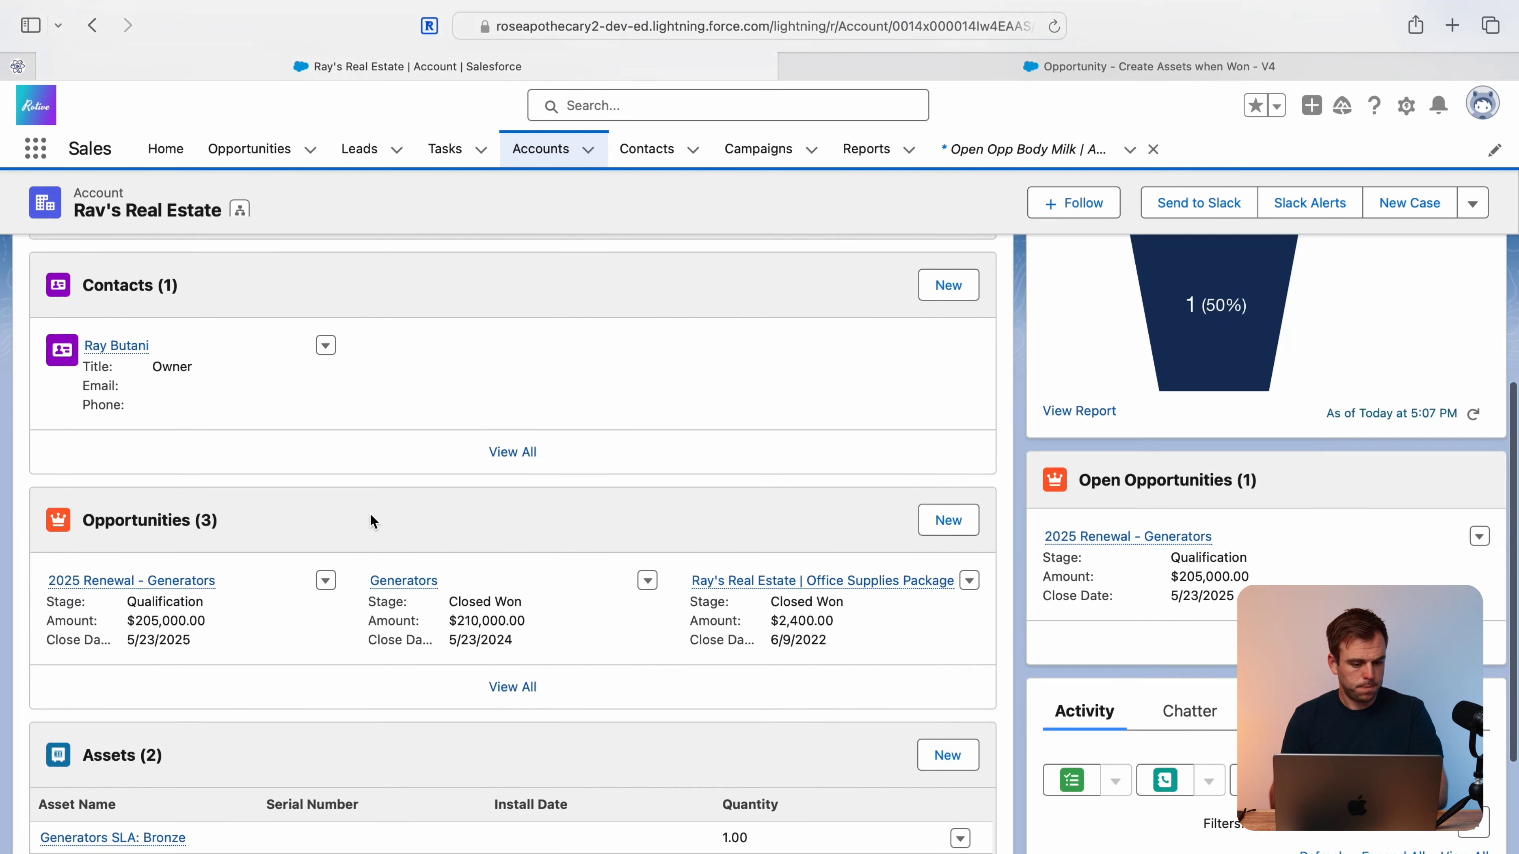
{"action": "scroll", "coordinate": [371, 521], "scroll_direction": "up", "scroll_amount": 10}
{"action": "scroll", "coordinate": [423, 547], "scroll_direction": "down", "scroll_amount": 8}
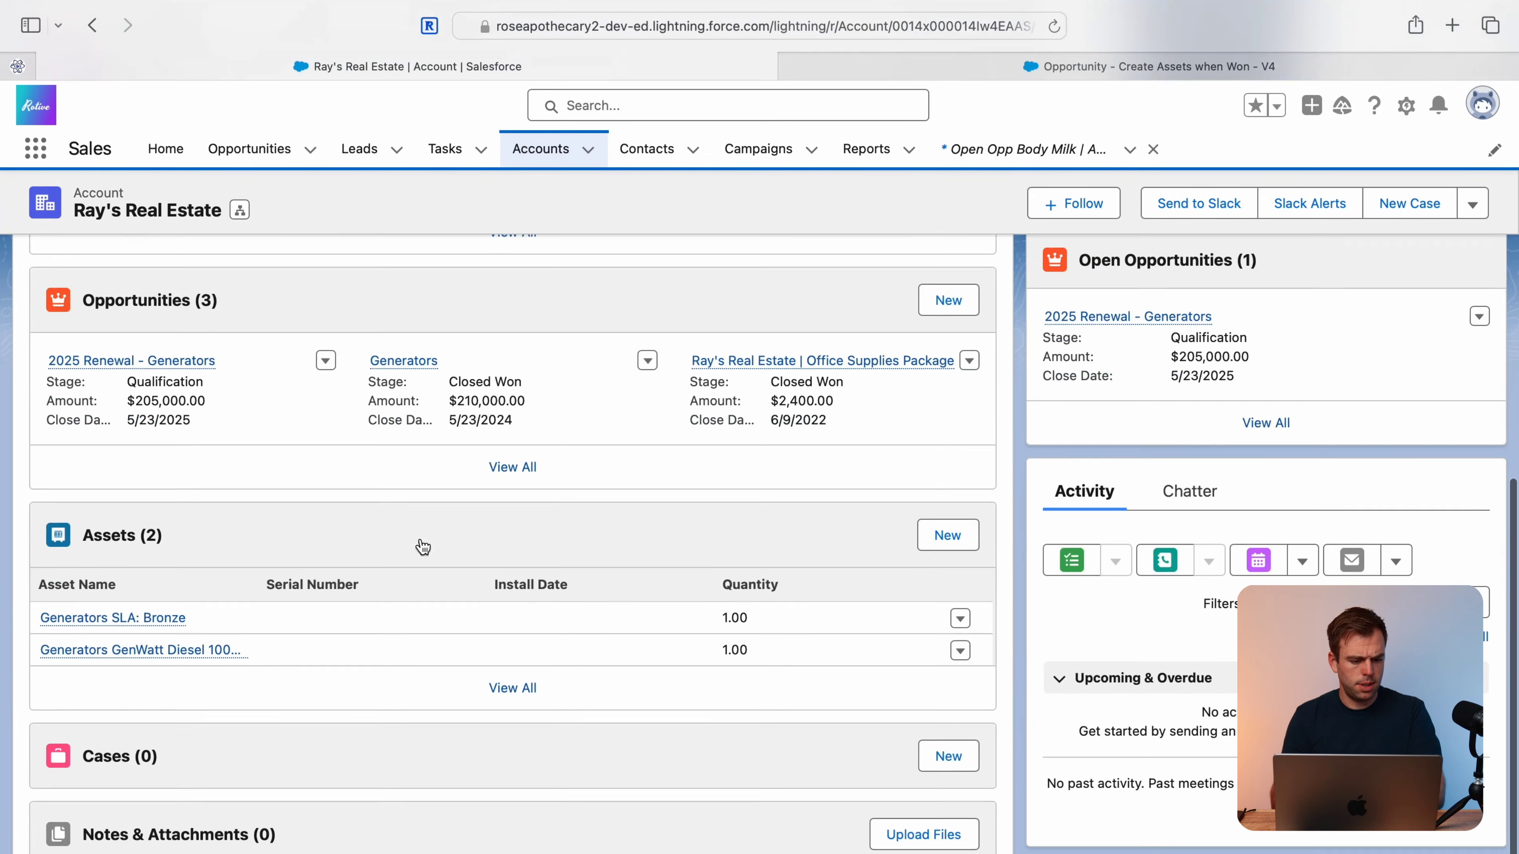
{"action": "mouse_move", "coordinate": [163, 621]}
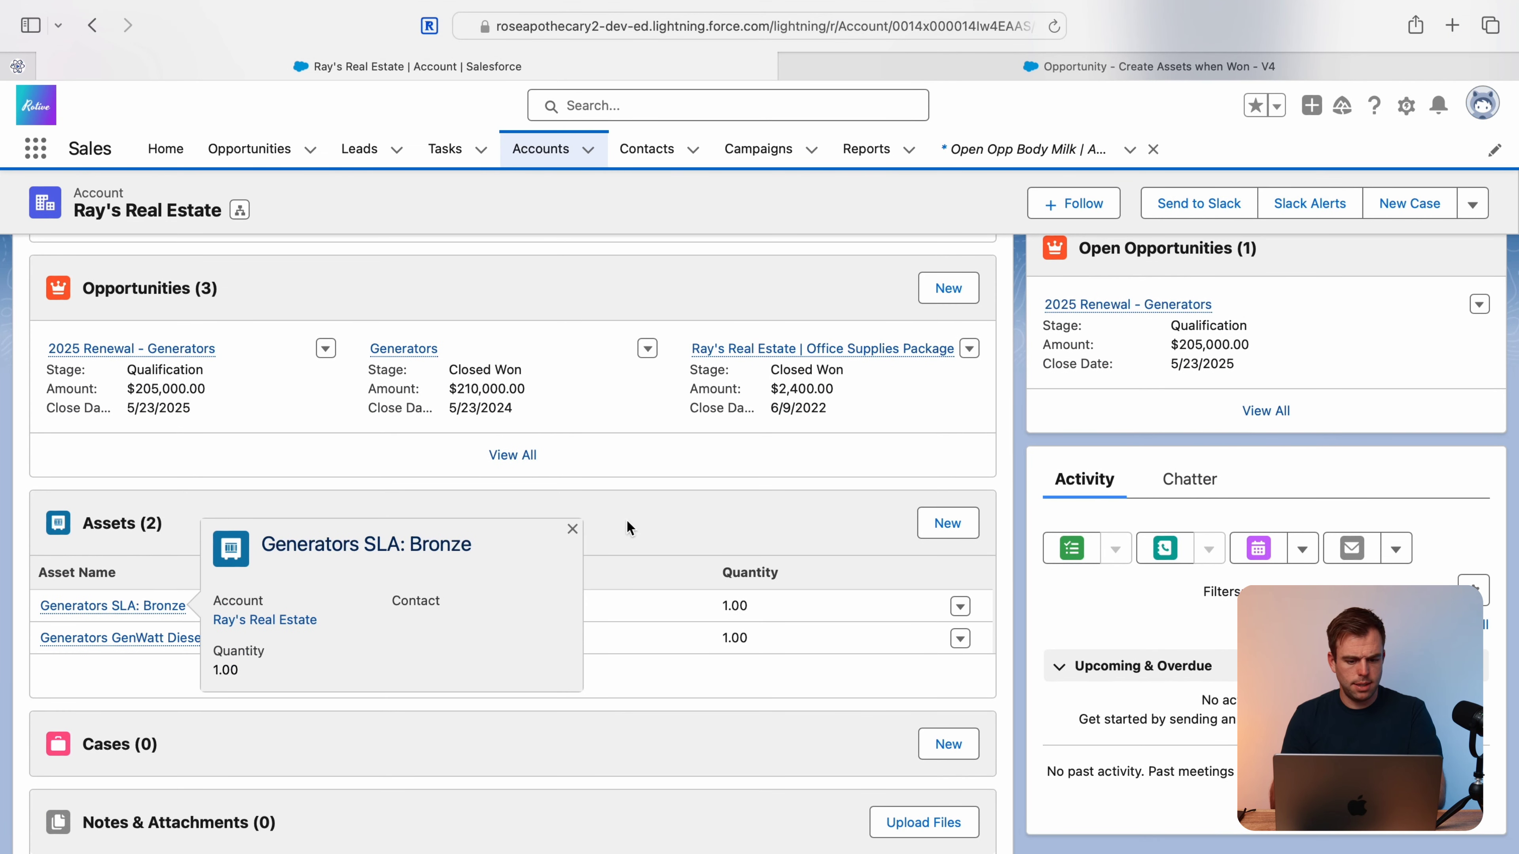
{"action": "scroll", "coordinate": [652, 490], "scroll_direction": "down", "scroll_amount": 1}
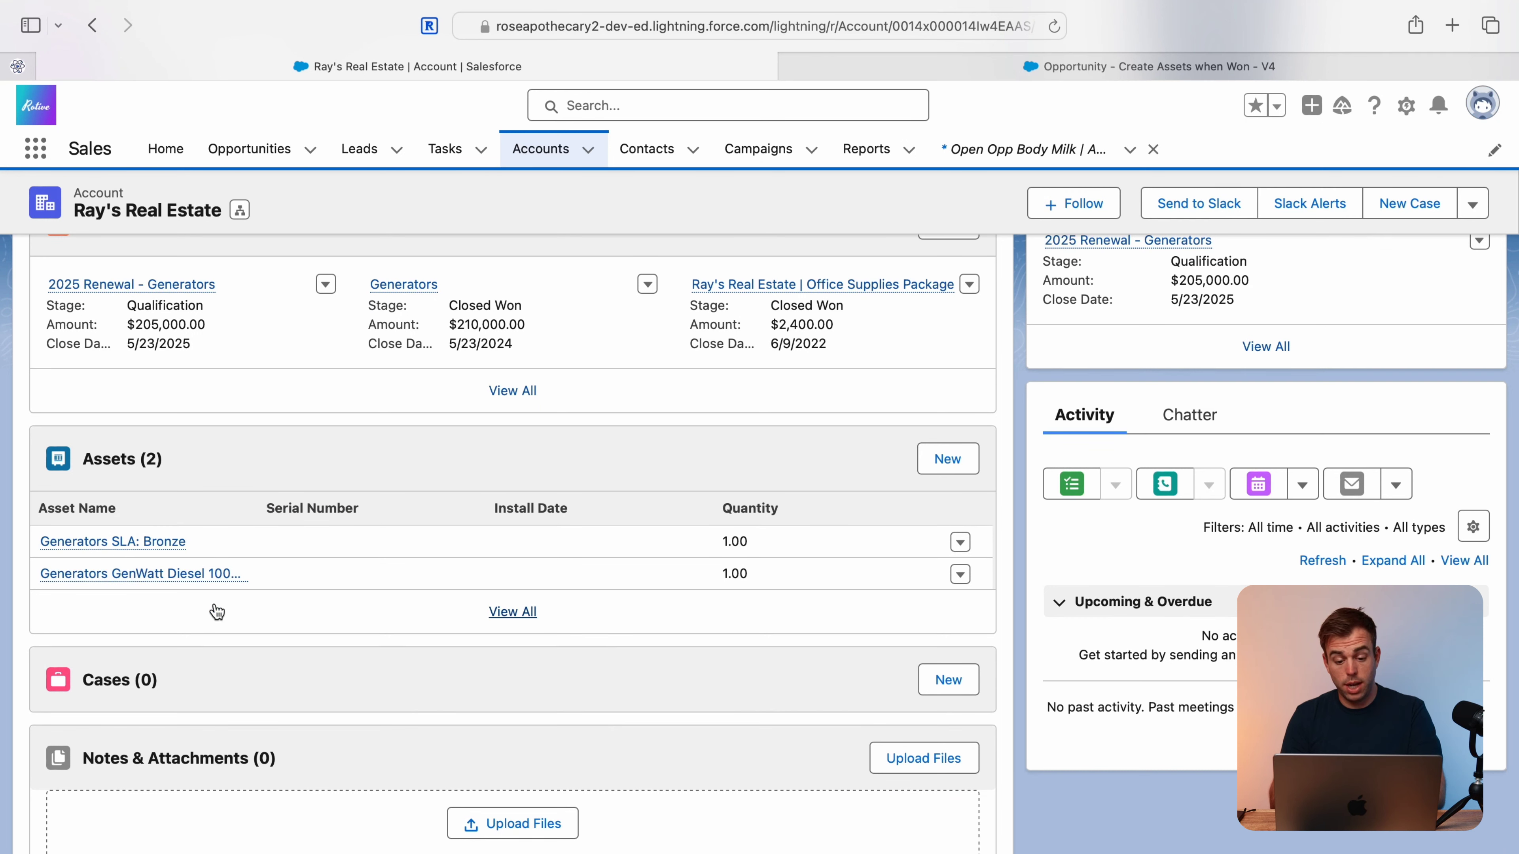
{"action": "left_click_drag", "start_coordinate": [733, 572], "coordinate": [760, 574]}
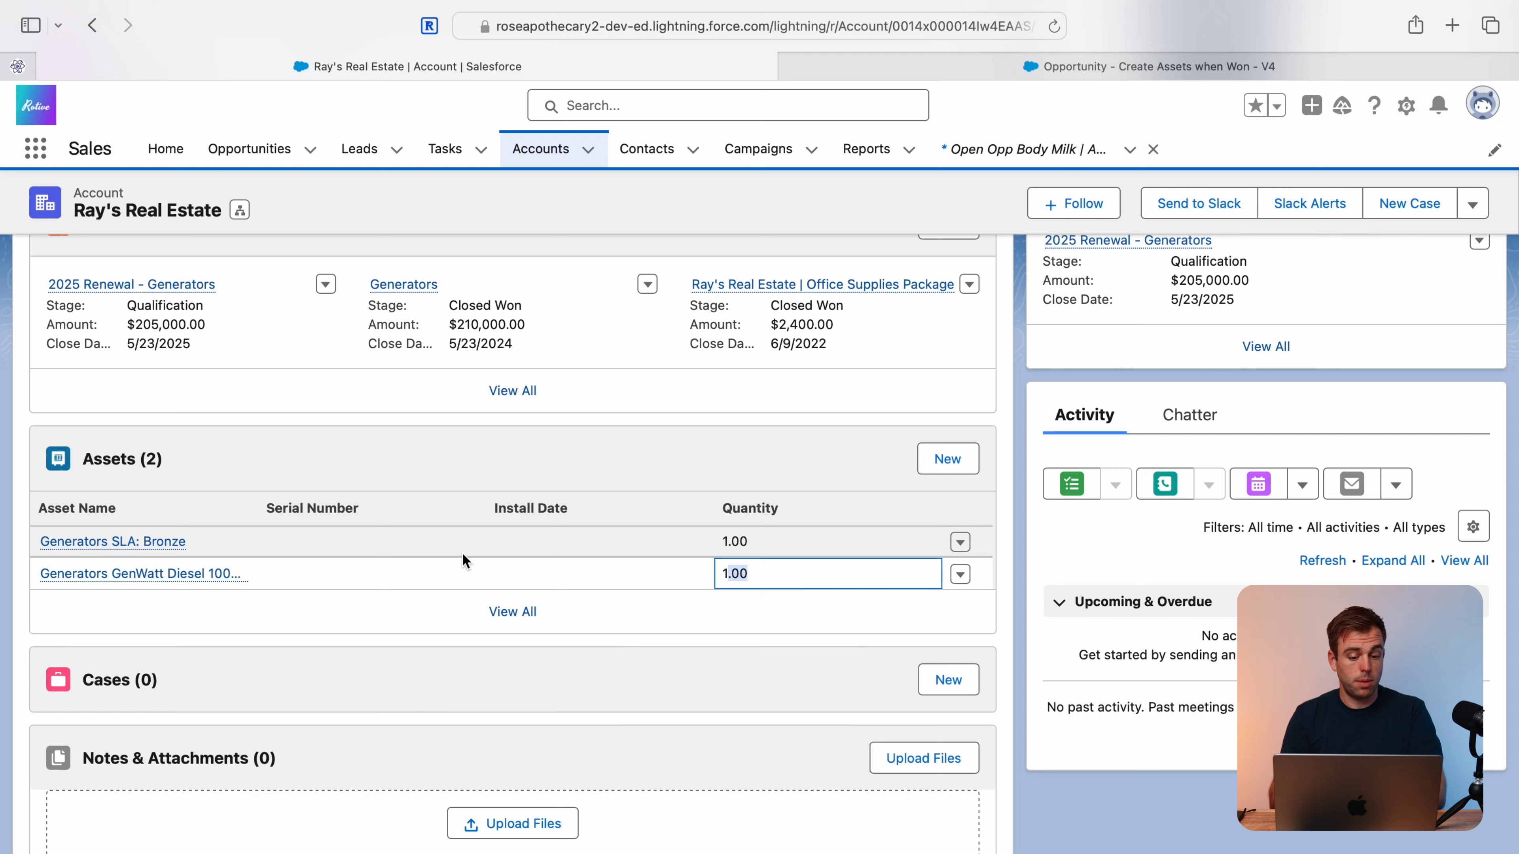
{"action": "scroll", "coordinate": [512, 337], "scroll_direction": "up", "scroll_amount": 1}
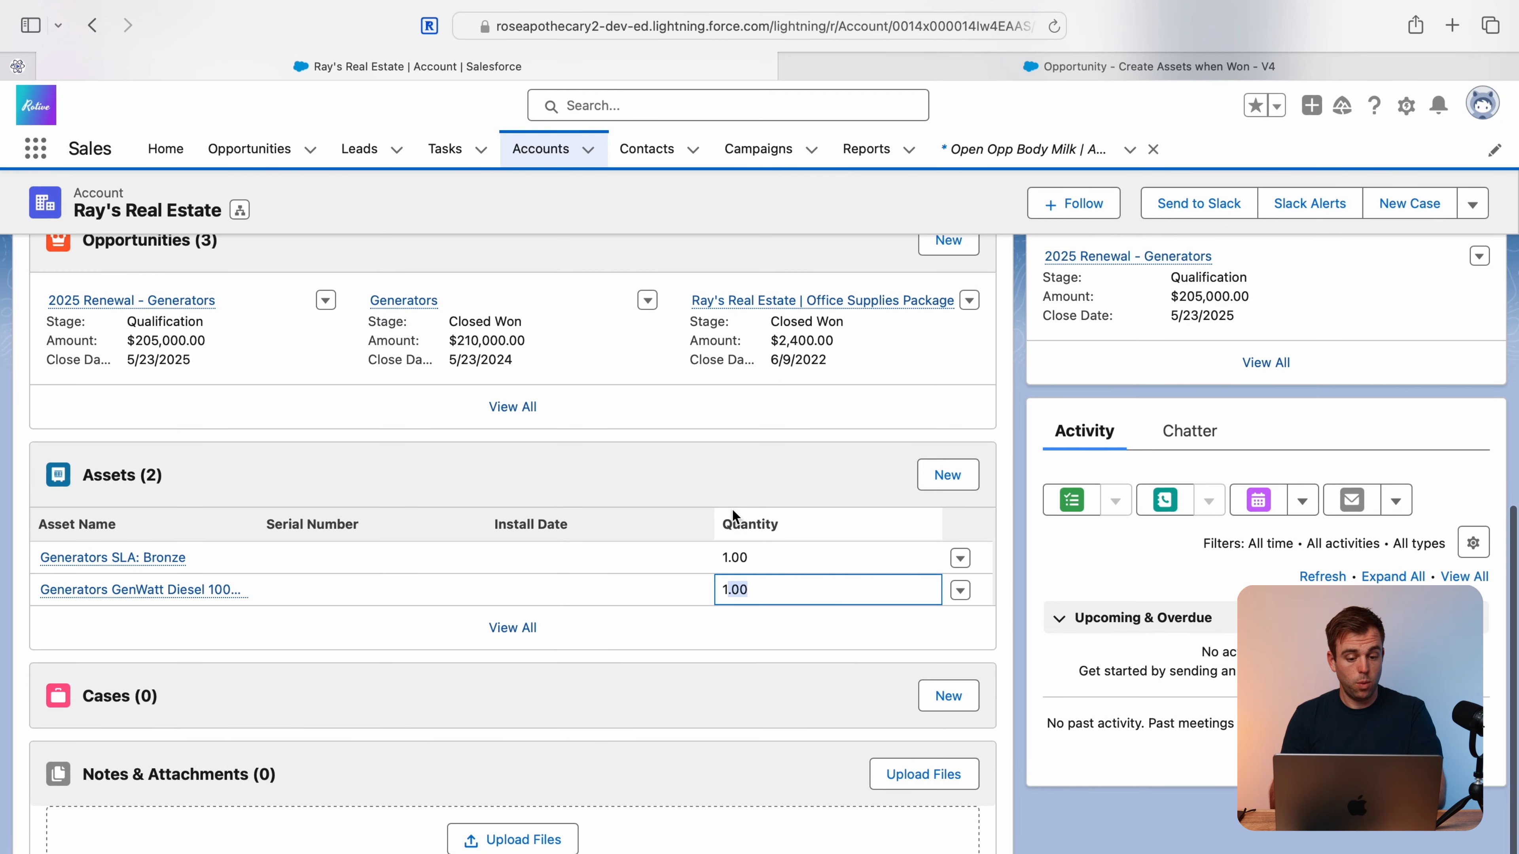
Open the account's Generators opportunity and change its stage to Negotiation/Review
{"action": "left_click", "coordinate": [404, 301]}
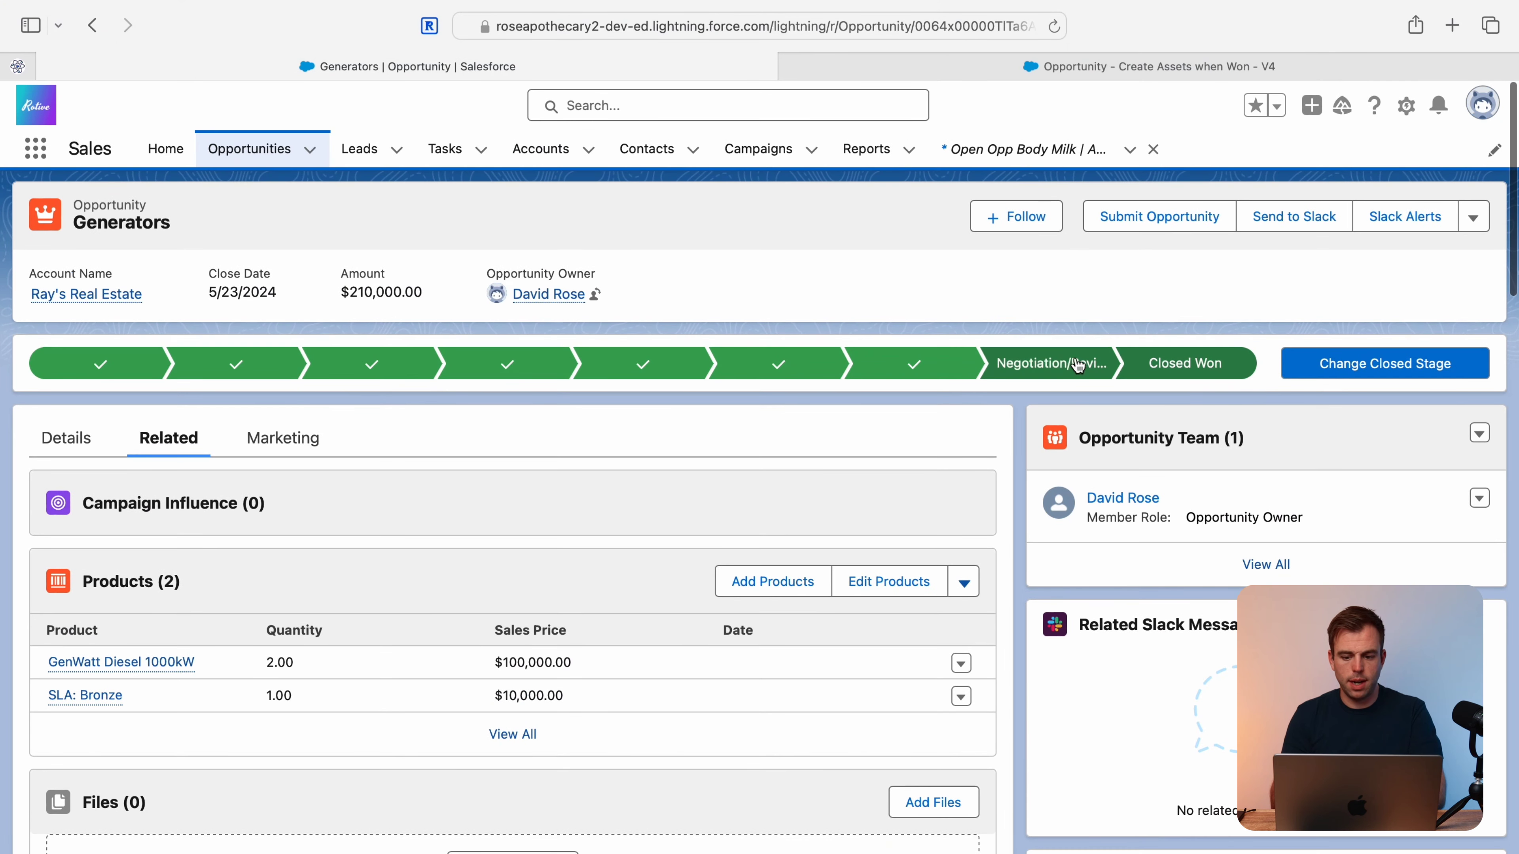
{"action": "left_click", "coordinate": [1071, 362]}
{"action": "left_click", "coordinate": [1368, 377]}
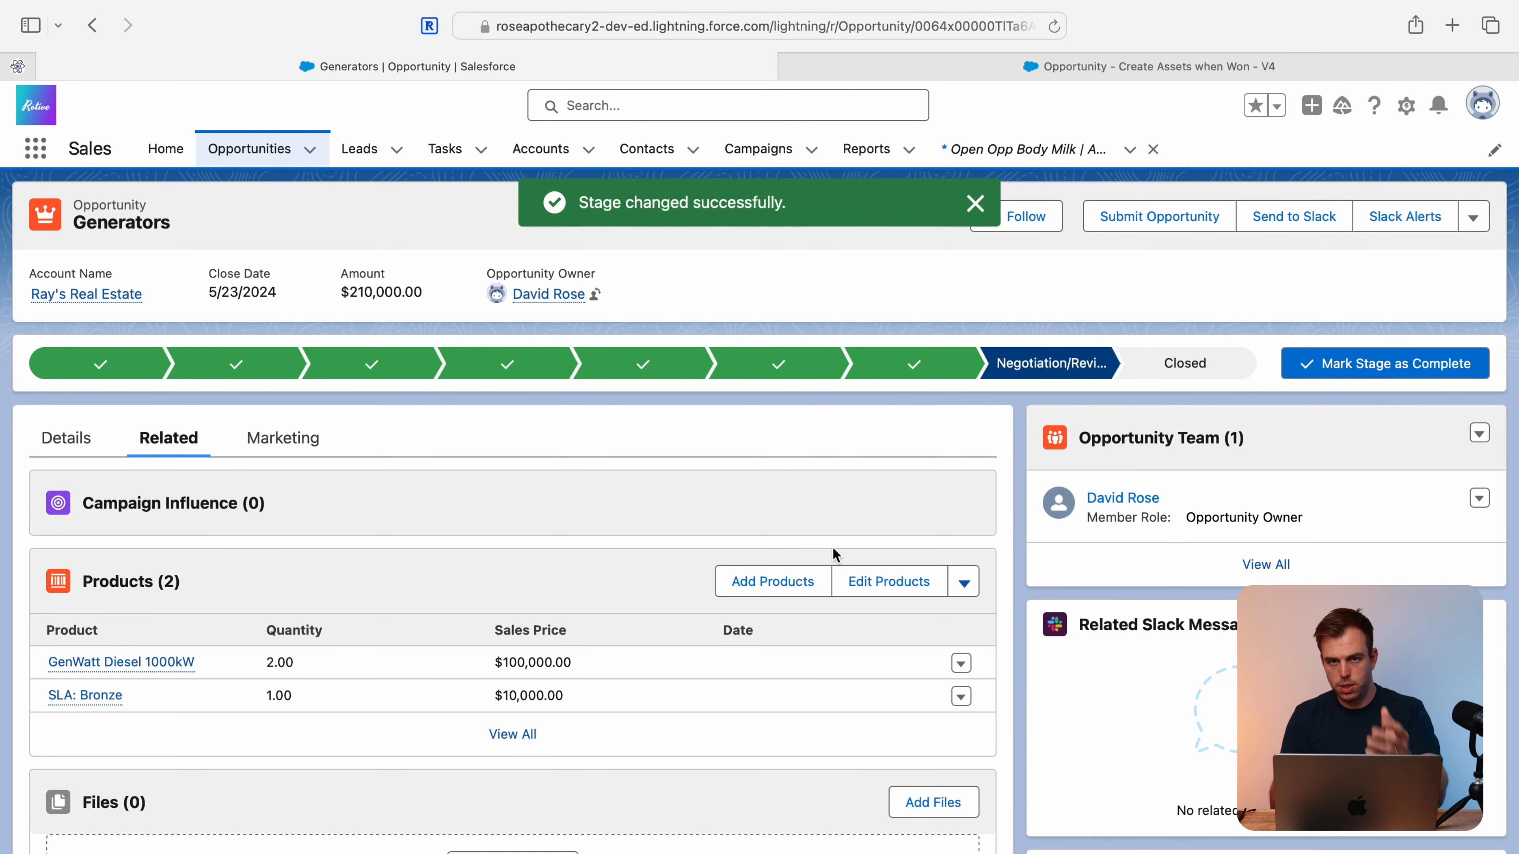
Delete the SLA: Bronze product from the Generators opportunity
{"action": "left_click", "coordinate": [960, 696]}
{"action": "left_click", "coordinate": [951, 698]}
{"action": "key", "text": "Return"}
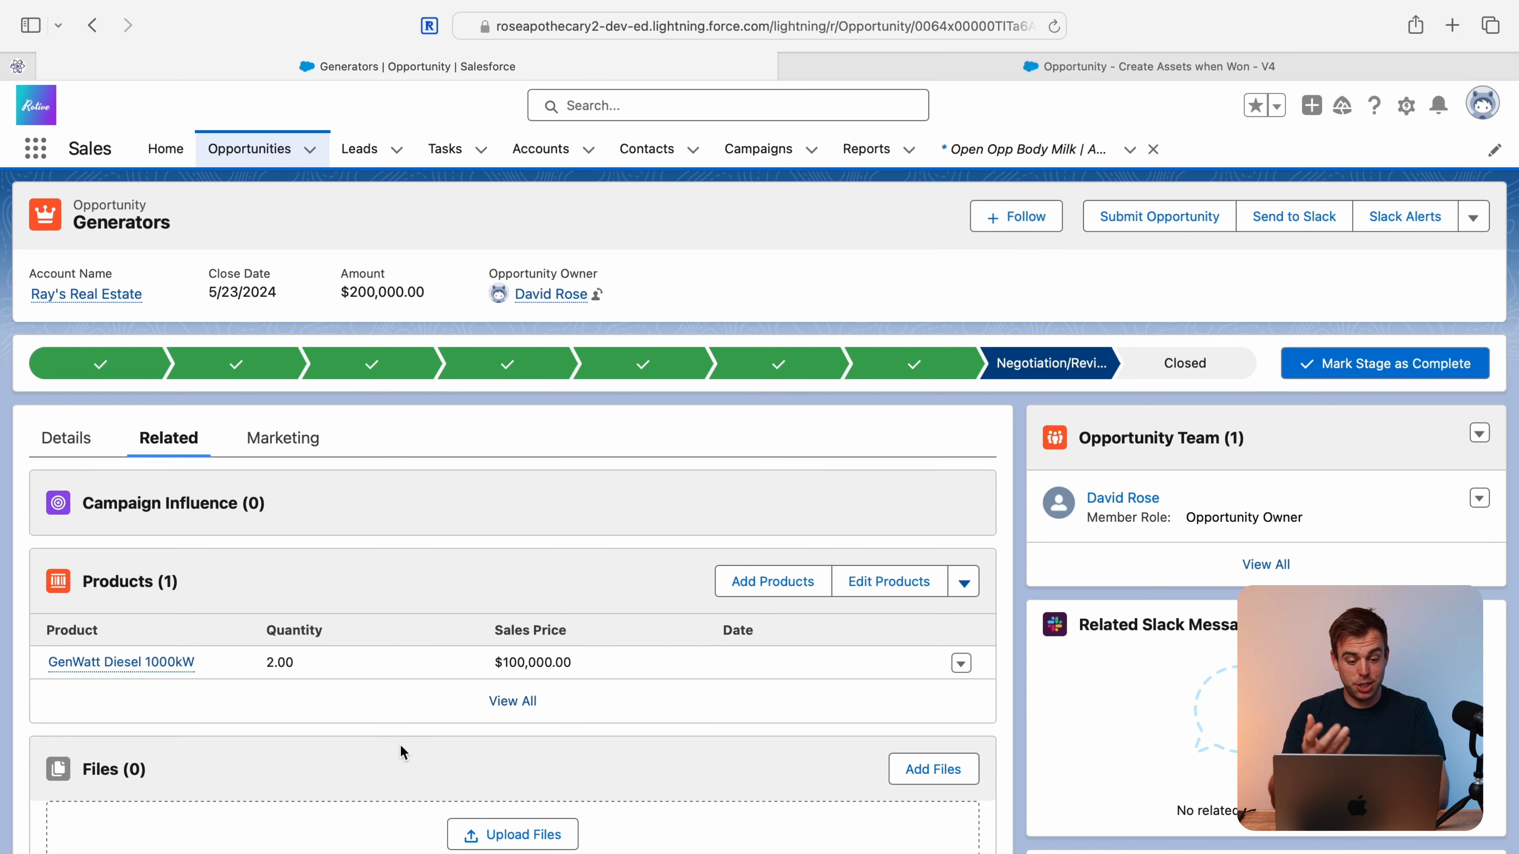
Check the remaining GenWatt Diesel 1000kW product's quantity and close the Generators opportunity with the stage Closed Won
{"action": "left_click_drag", "start_coordinate": [328, 662], "coordinate": [258, 666]}
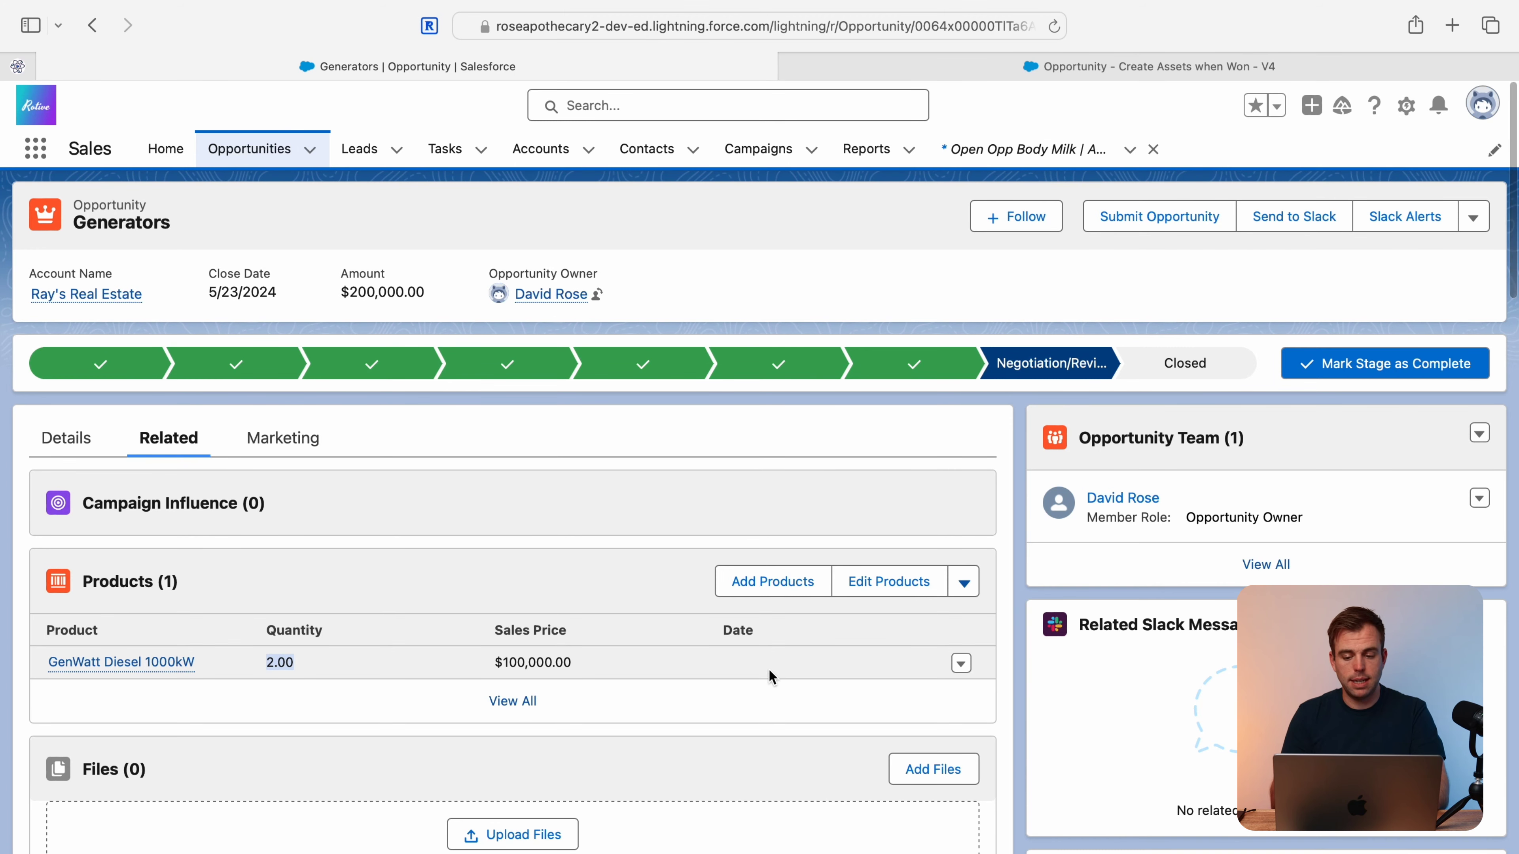
{"action": "left_click", "coordinate": [1199, 362]}
{"action": "left_click", "coordinate": [1402, 363]}
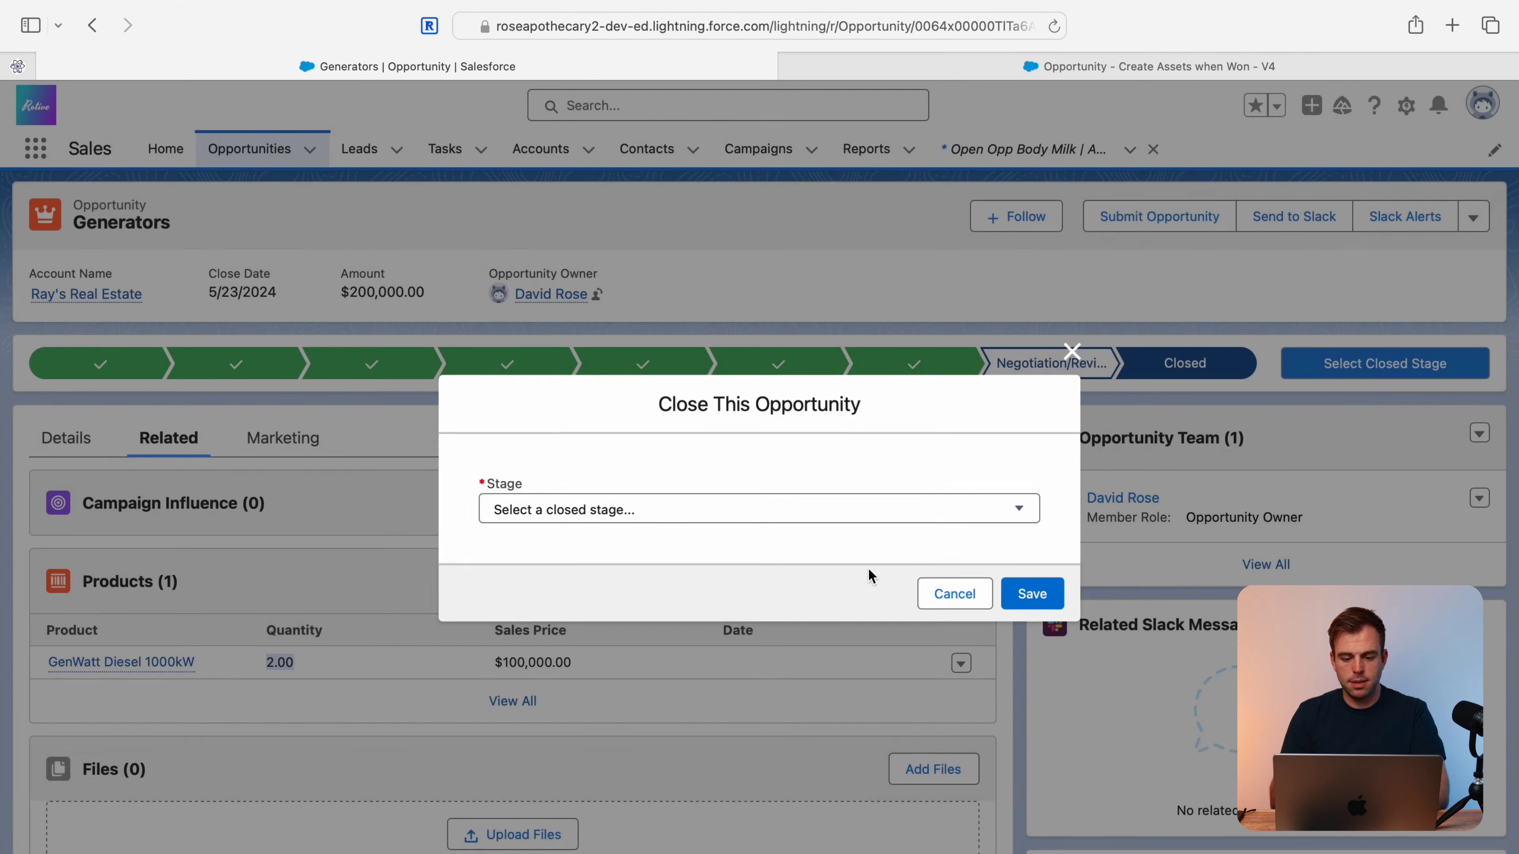
{"action": "left_click", "coordinate": [758, 512]}
{"action": "left_click", "coordinate": [704, 526]}
{"action": "left_click", "coordinate": [1033, 594]}
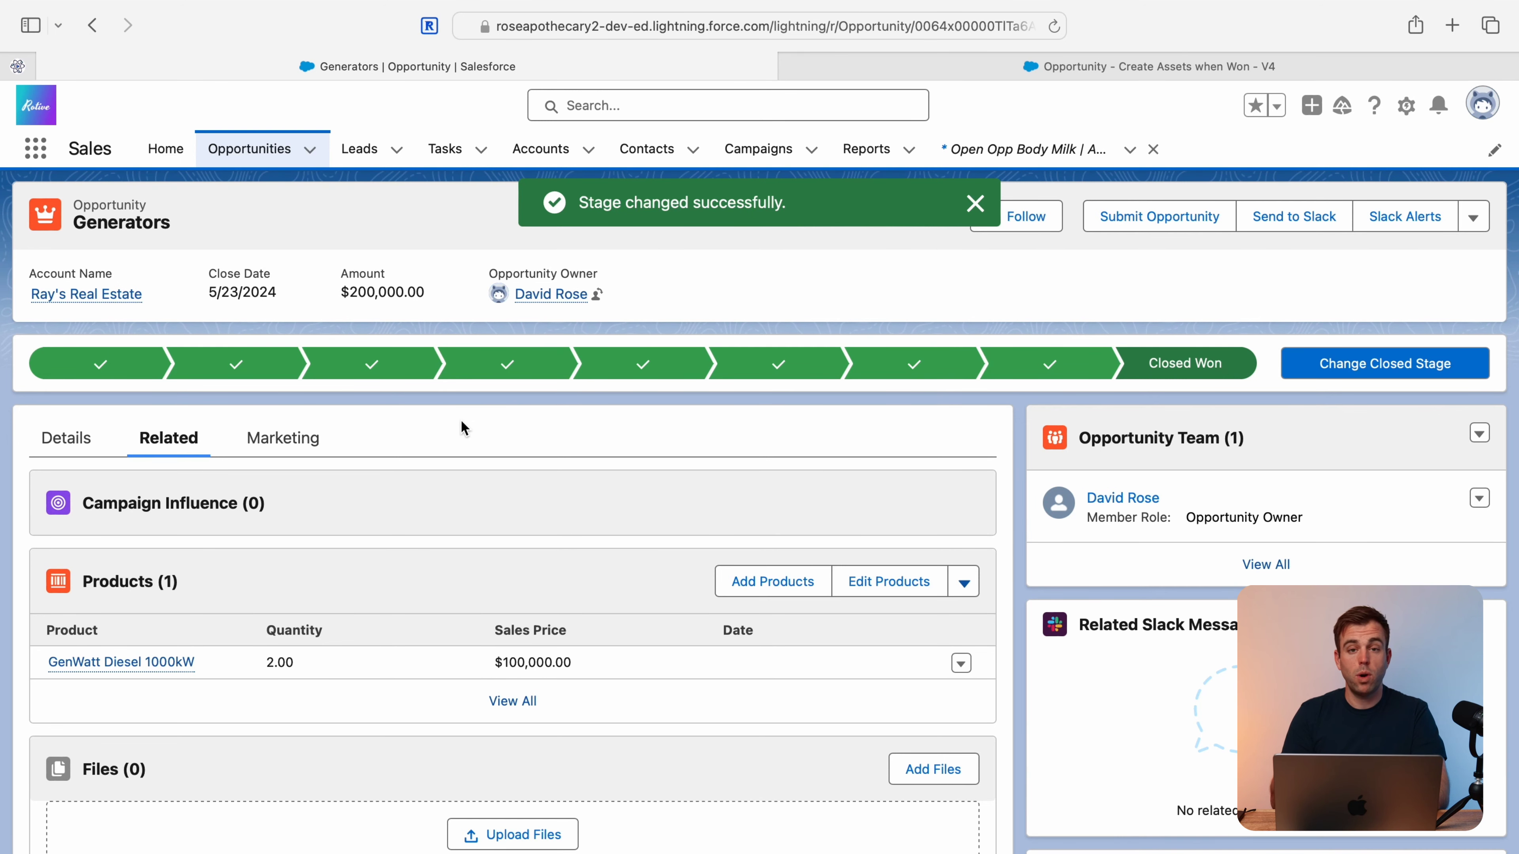
Return to the Ray's Real Estate account and check the quantity of its GenWatt Diesel asset
{"action": "left_click", "coordinate": [105, 293]}
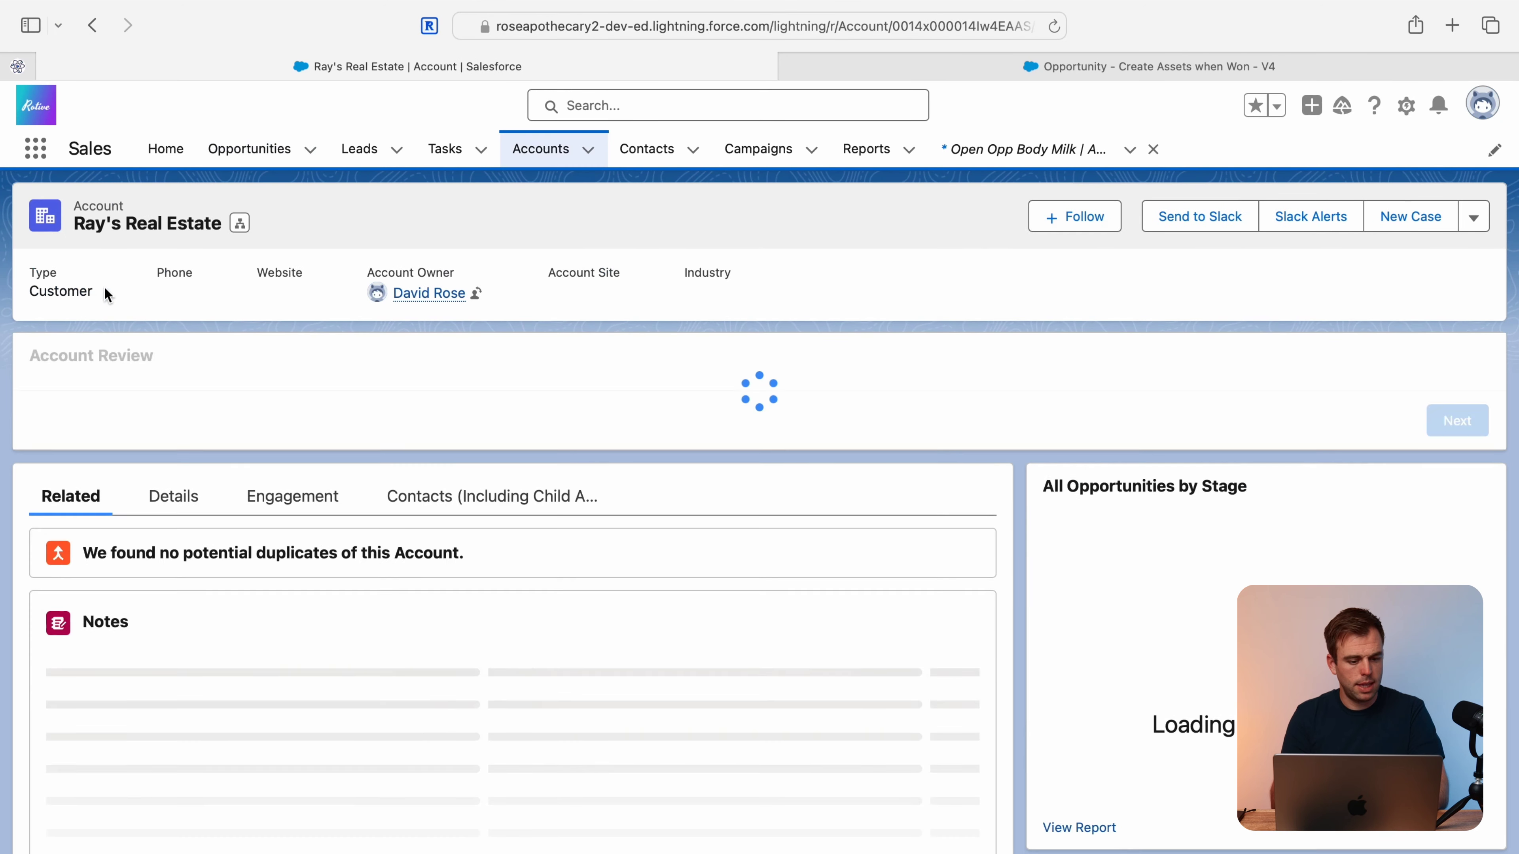
{"action": "scroll", "coordinate": [336, 718], "scroll_direction": "down", "scroll_amount": 15}
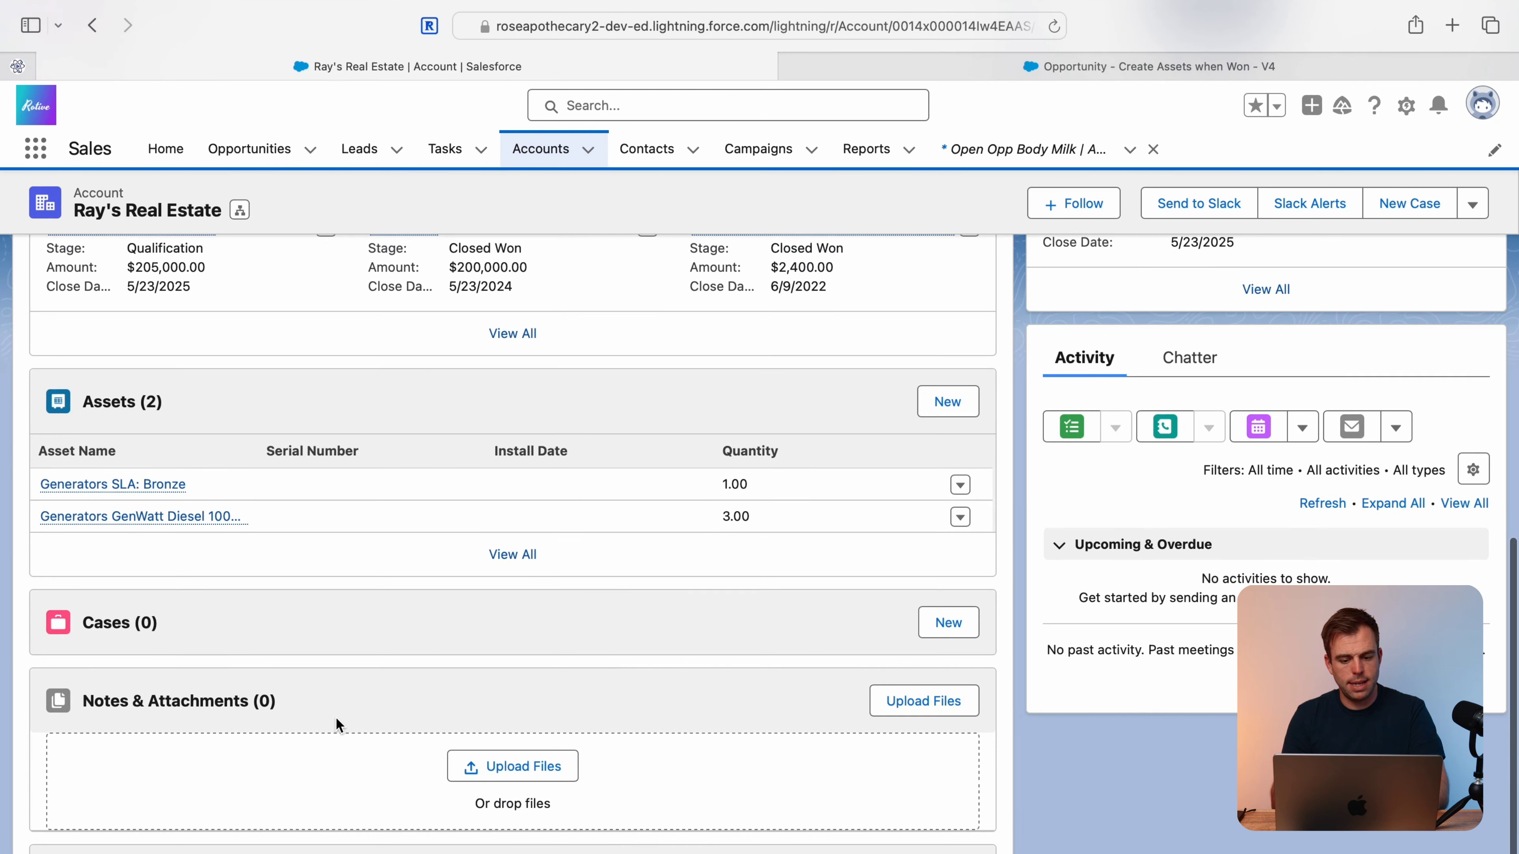
{"action": "left_click_drag", "start_coordinate": [770, 522], "coordinate": [714, 521]}
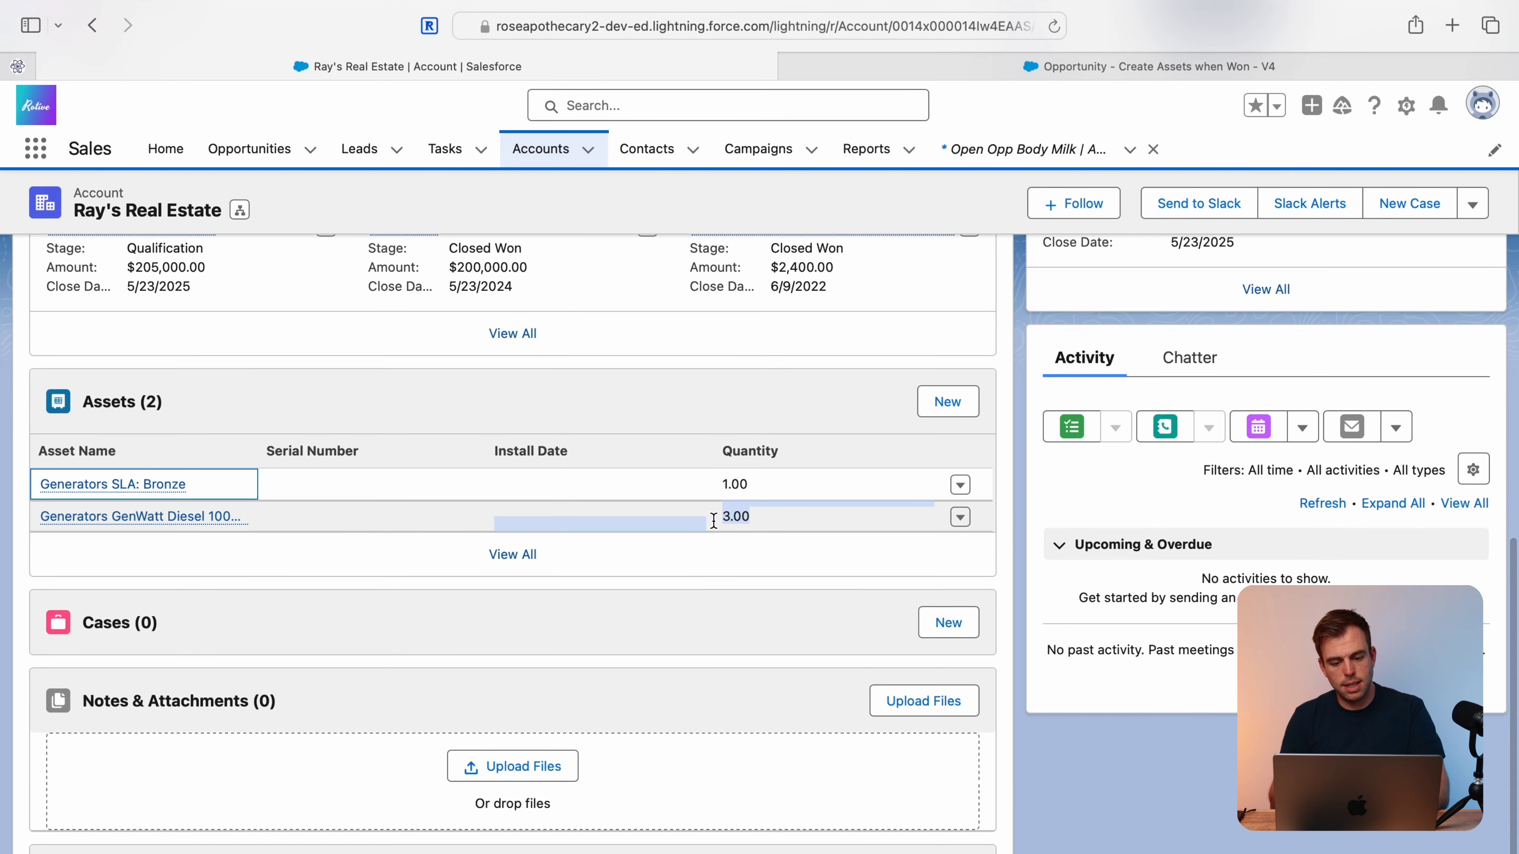